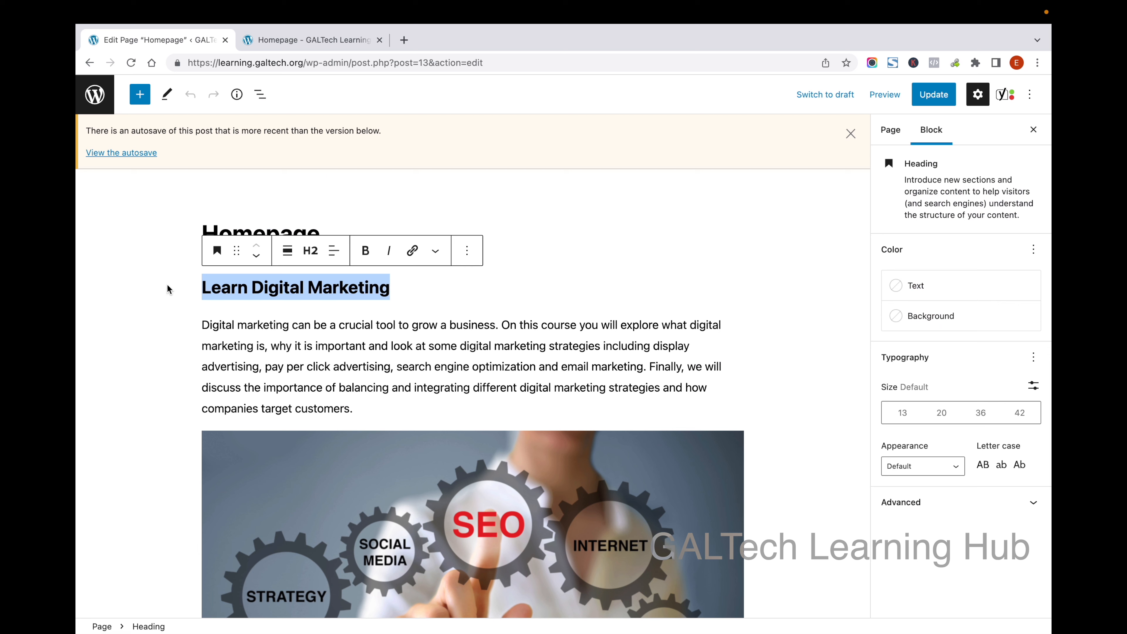
Replace the page title with "Learn Digital Marketing"
{"action": "left_click", "coordinate": [322, 232]}
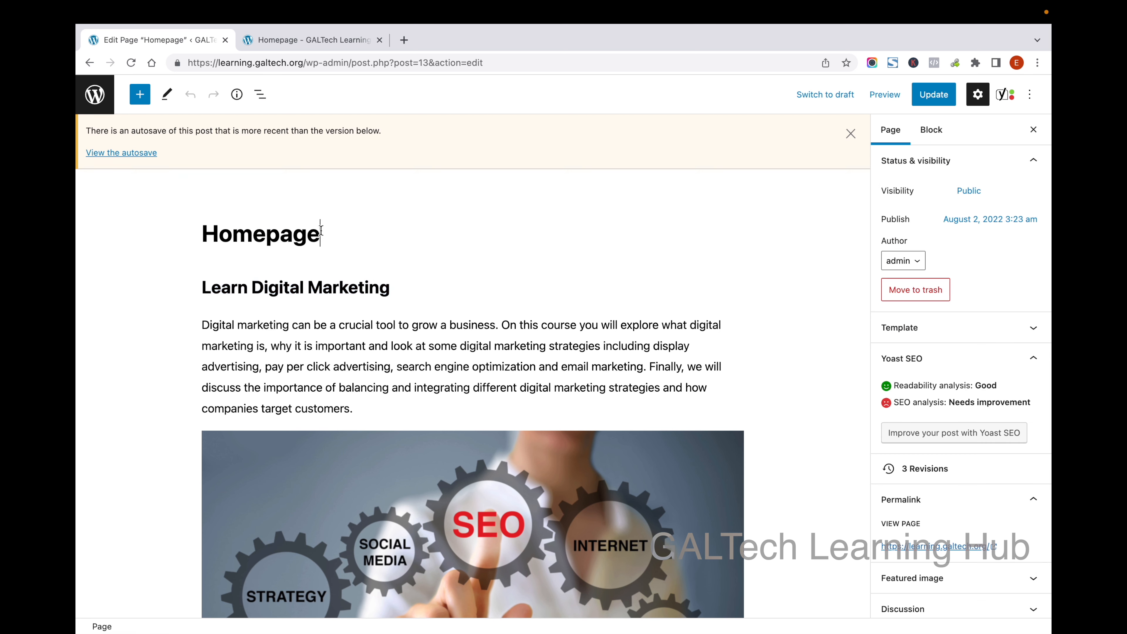
{"action": "mouse_move", "coordinate": [322, 232]}
{"action": "left_mouse_down"}
{"action": "mouse_move", "coordinate": [202, 231]}
{"action": "mouse_move", "coordinate": [328, 231]}
{"action": "left_mouse_up"}
{"action": "left_click", "coordinate": [203, 231]}
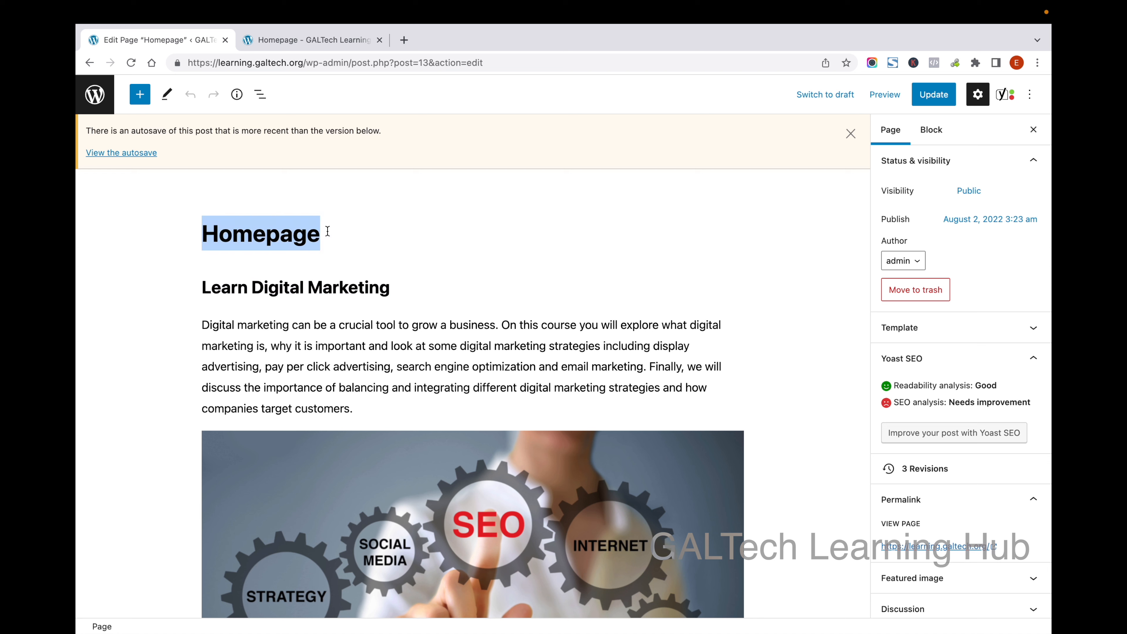
{"action": "type", "text": "Learn Digital Marketing"}
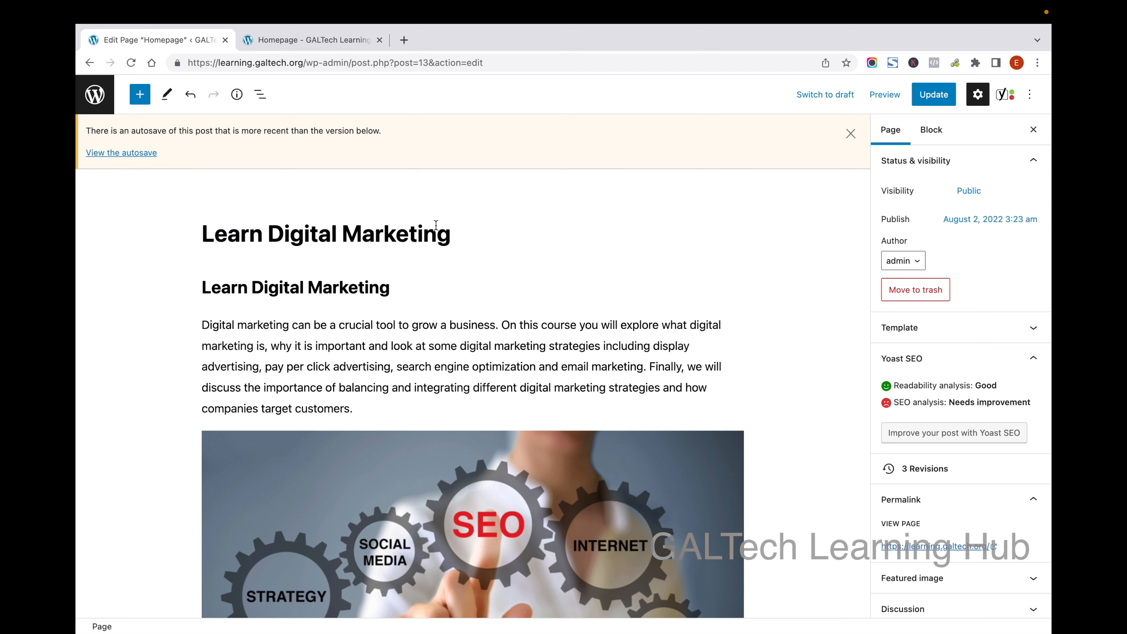
Extend the H2 heading below the page title to read "Learn Digital Marketing - SEO Training Institute"
{"action": "left_click", "coordinate": [417, 294]}
{"action": "left_click_drag", "start_coordinate": [206, 285], "coordinate": [410, 293]}
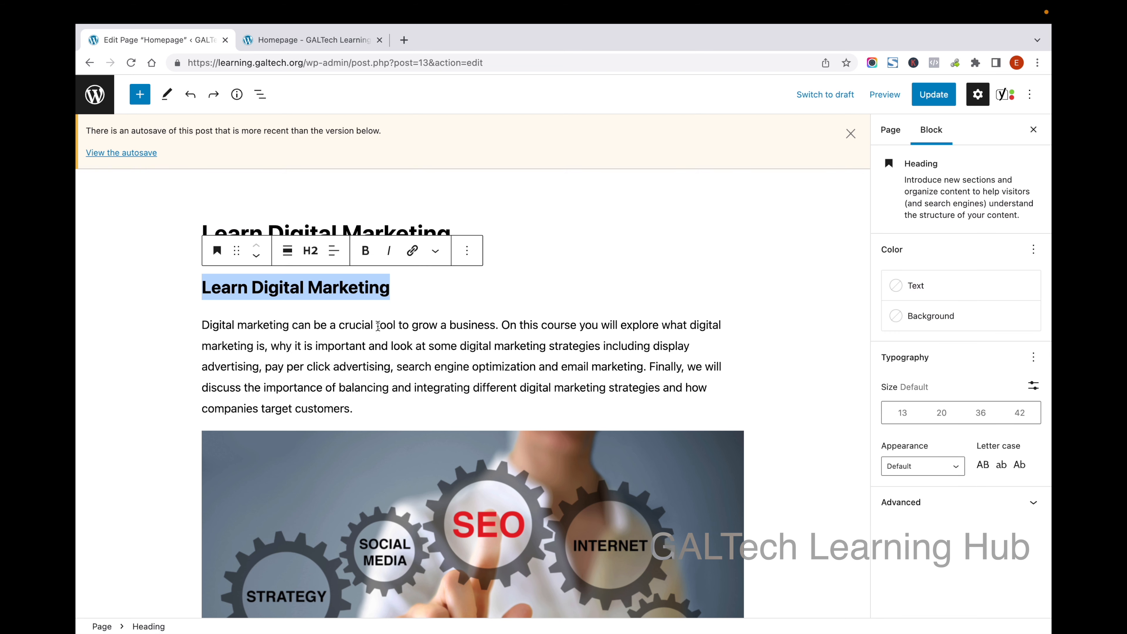
{"action": "left_click", "coordinate": [391, 342]}
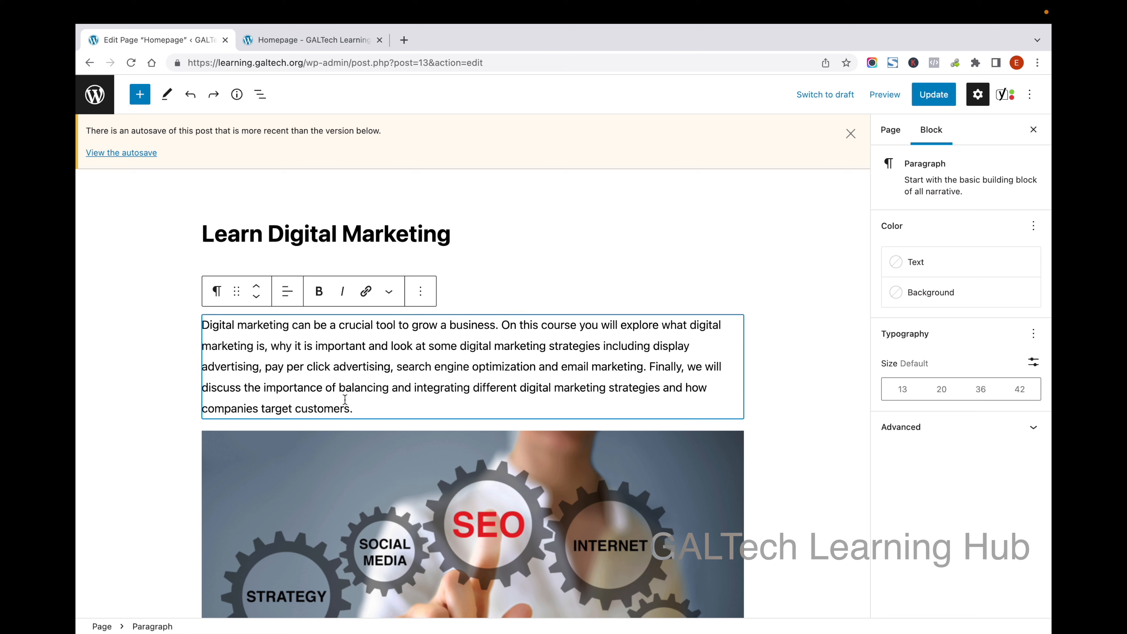
{"action": "left_click", "coordinate": [86, 296]}
{"action": "left_click", "coordinate": [247, 287]}
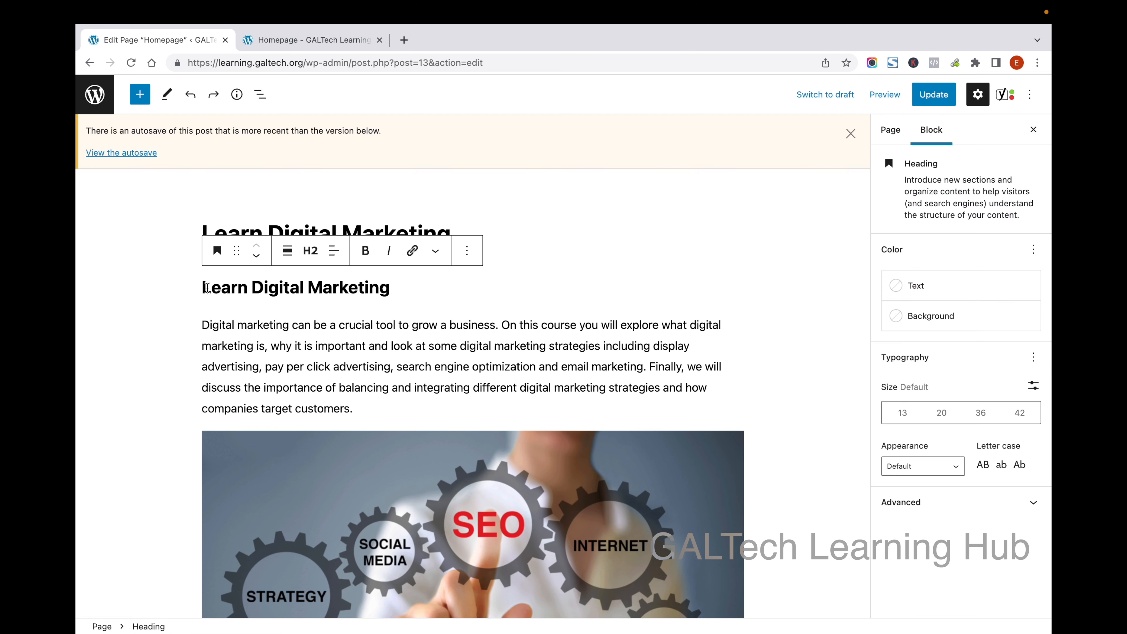
{"action": "left_click_drag", "start_coordinate": [204, 288], "coordinate": [386, 289]}
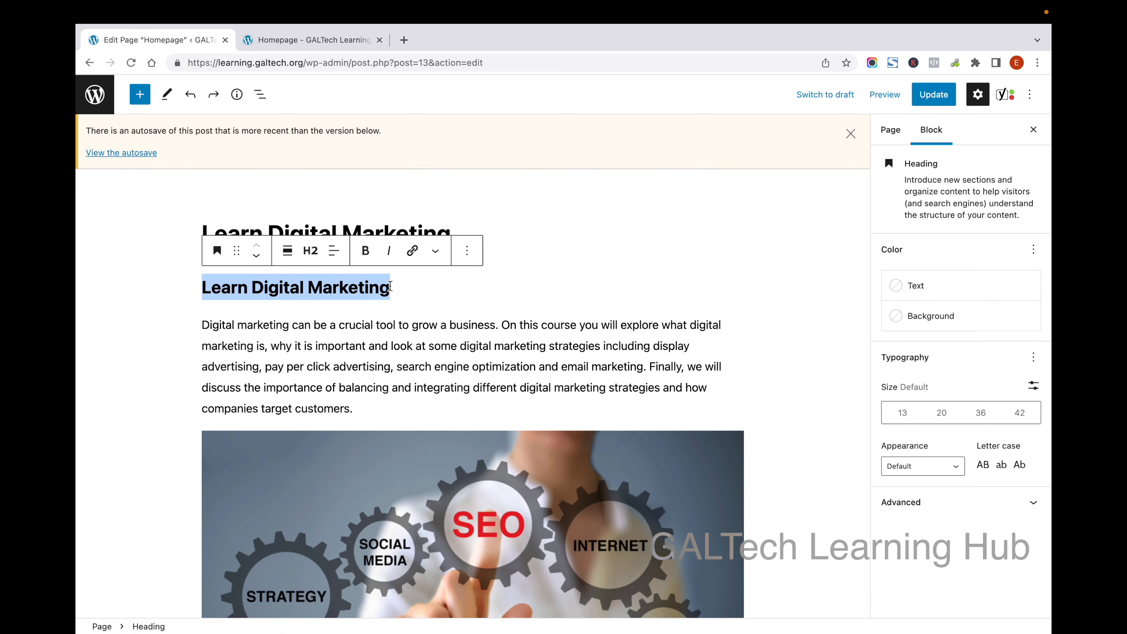
{"action": "left_click", "coordinate": [391, 286]}
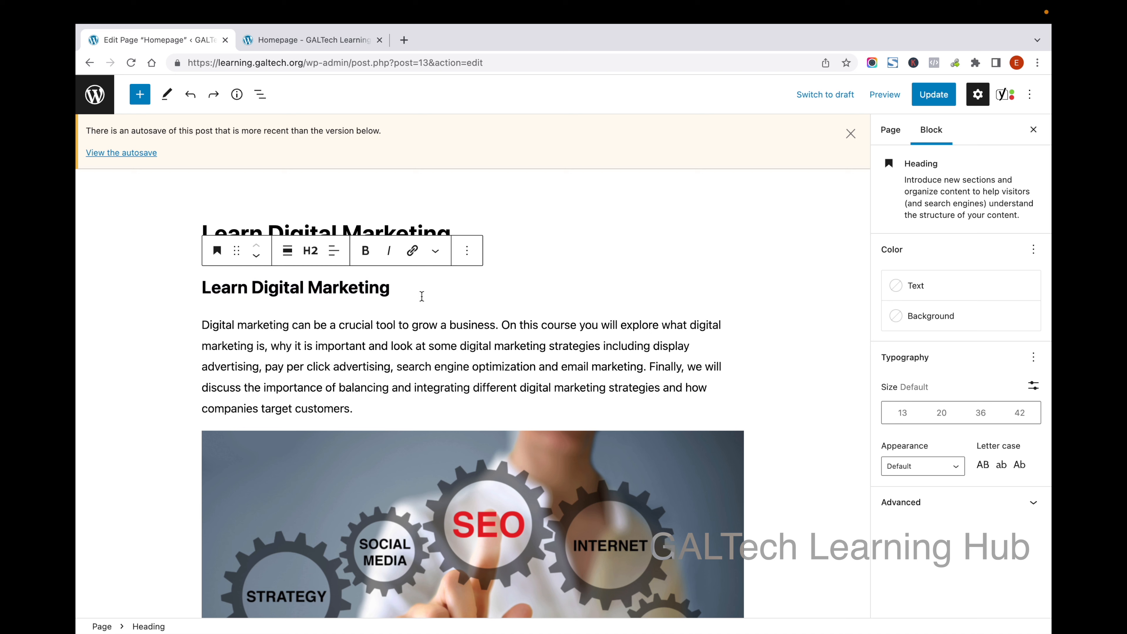
{"action": "type", "text": "-"}
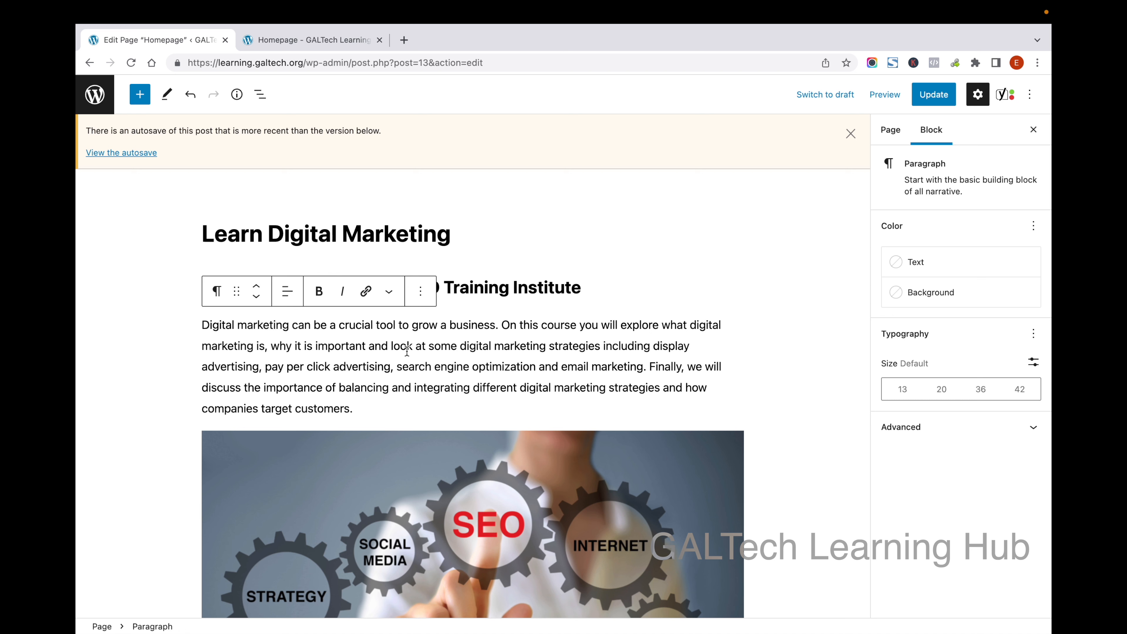
{"action": "left_click", "coordinate": [595, 286]}
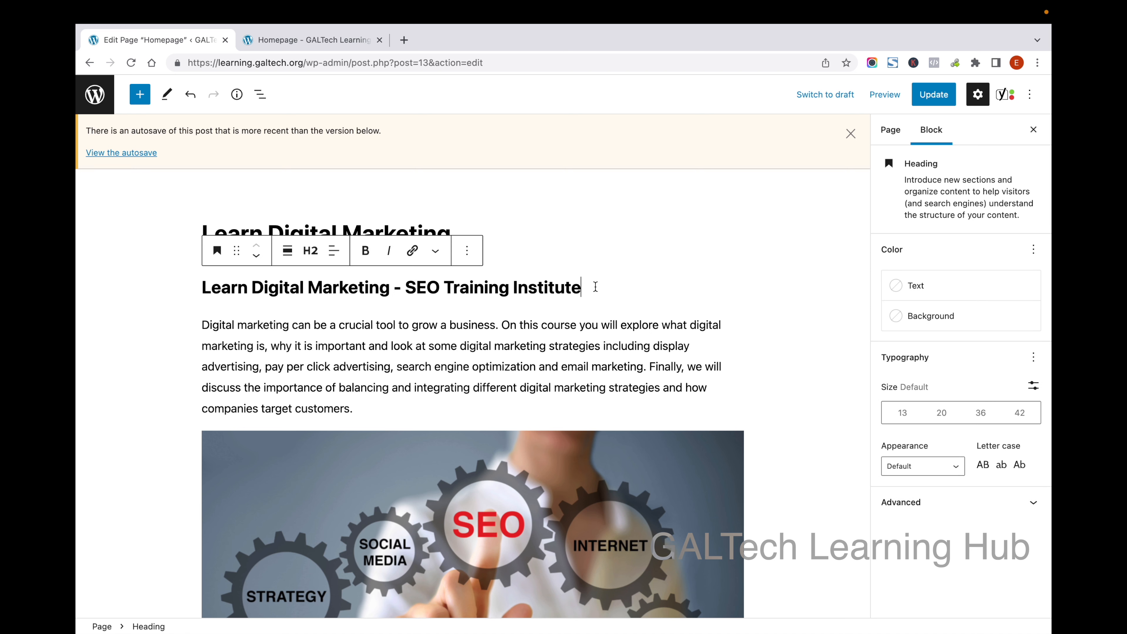
Review the page title, the two keyword phrases in the H2 heading, and the introductory paragraph beneath it
{"action": "left_click", "coordinate": [335, 226]}
{"action": "left_click", "coordinate": [203, 231]}
{"action": "left_click_drag", "start_coordinate": [203, 231], "coordinate": [463, 232]}
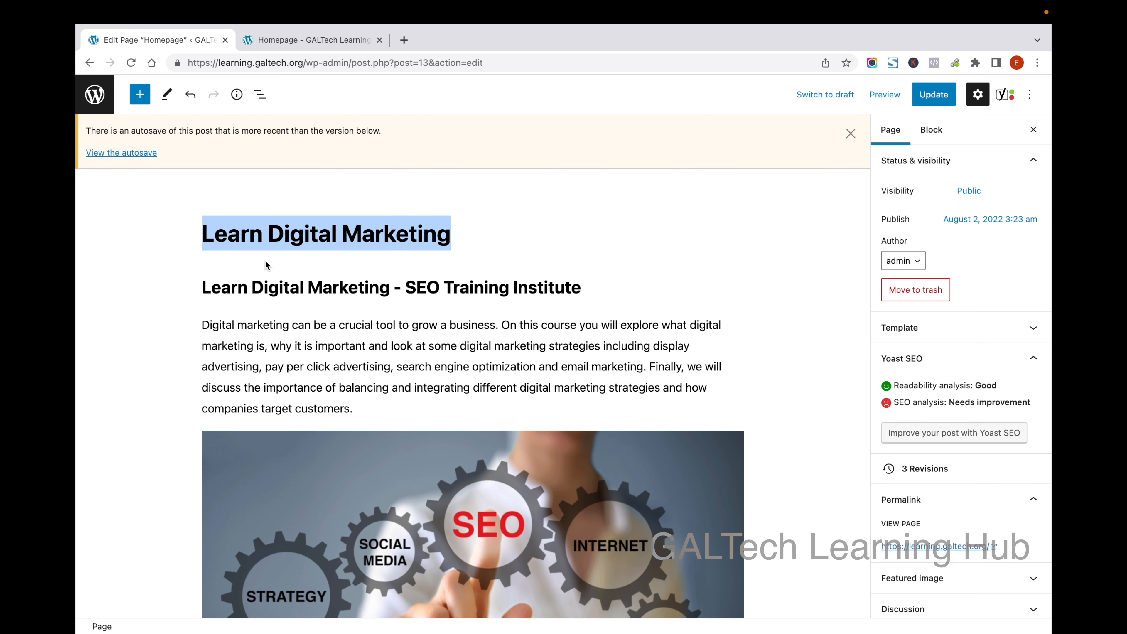
{"action": "double_click", "coordinate": [225, 286]}
{"action": "left_click", "coordinate": [349, 287]}
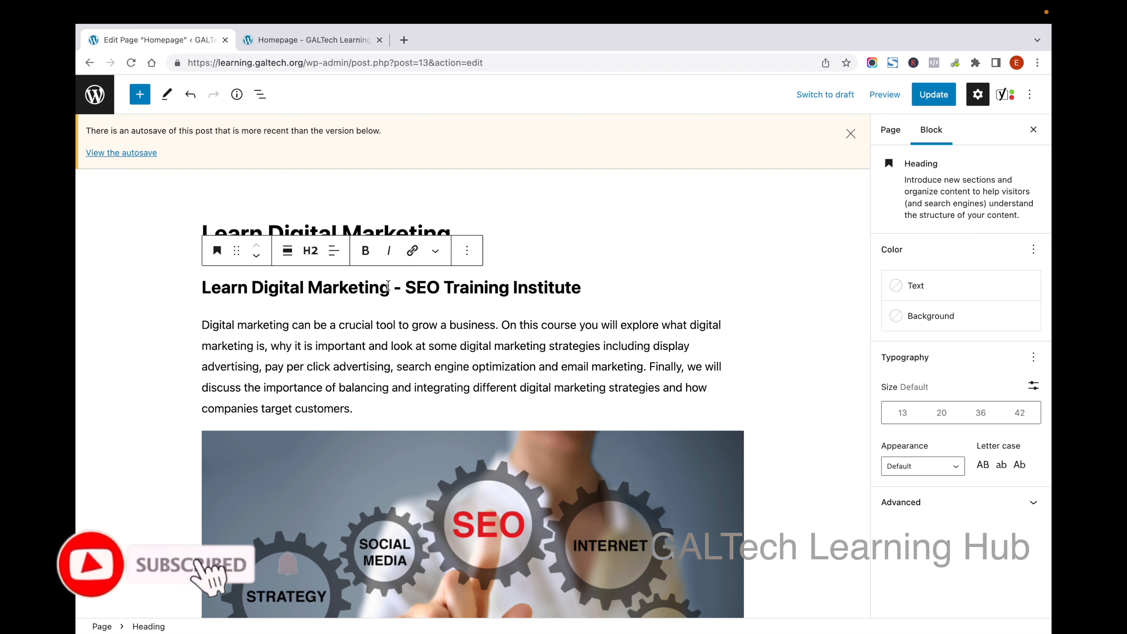
{"action": "left_click_drag", "start_coordinate": [203, 287], "coordinate": [390, 288]}
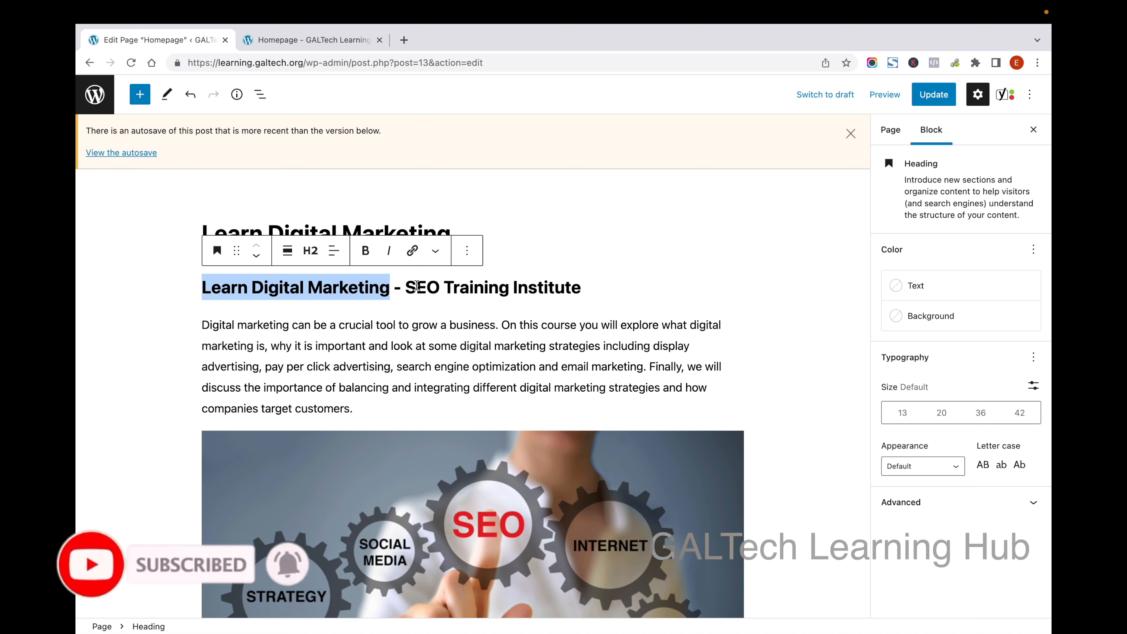
{"action": "left_click", "coordinate": [405, 288]}
{"action": "left_click_drag", "start_coordinate": [405, 288], "coordinate": [592, 288]}
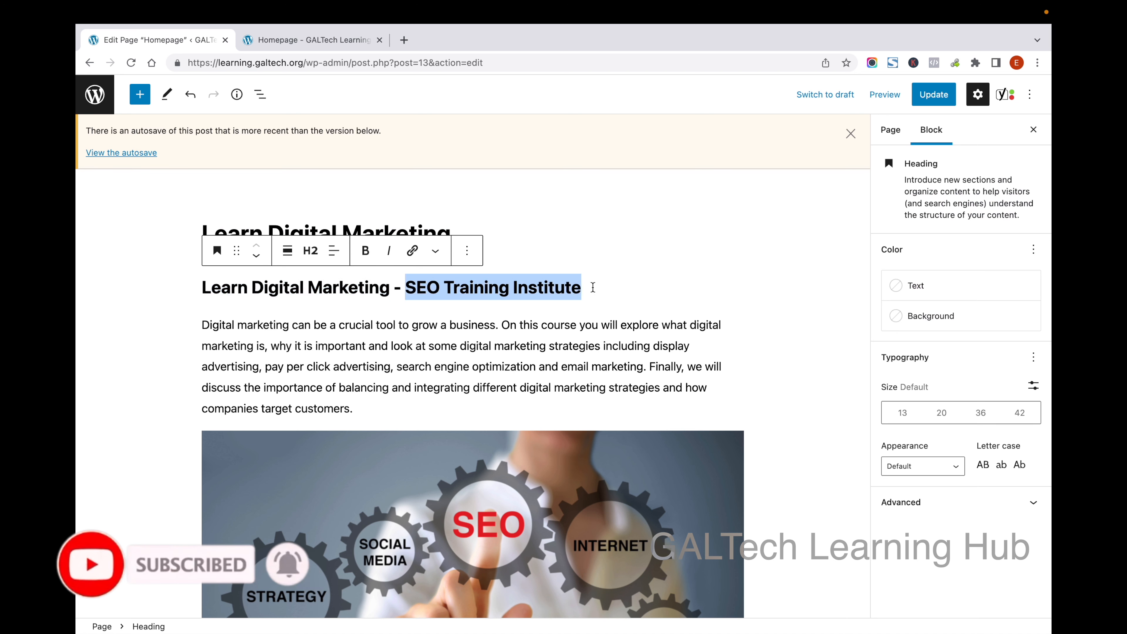
{"action": "left_click", "coordinate": [308, 291]}
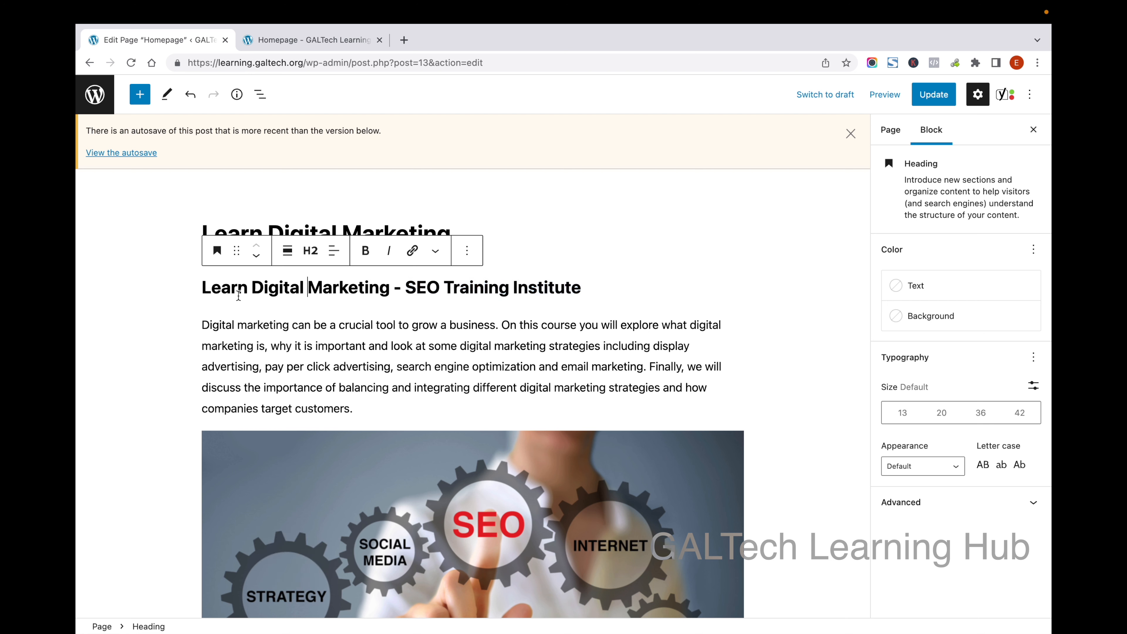
{"action": "left_click_drag", "start_coordinate": [203, 288], "coordinate": [393, 287]}
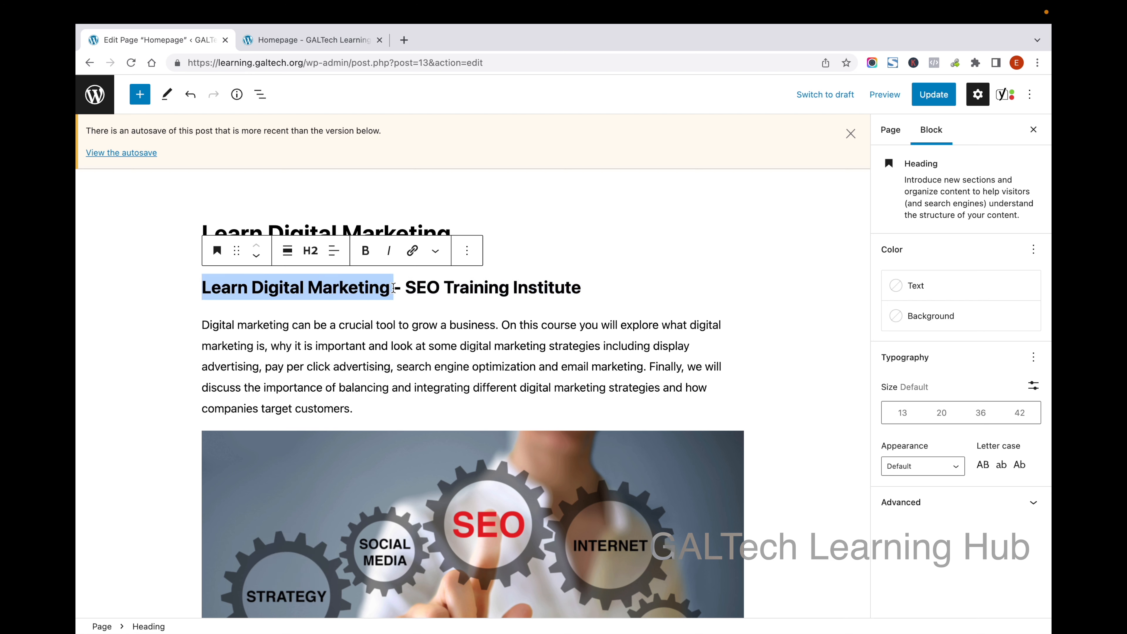
{"action": "left_click", "coordinate": [408, 288]}
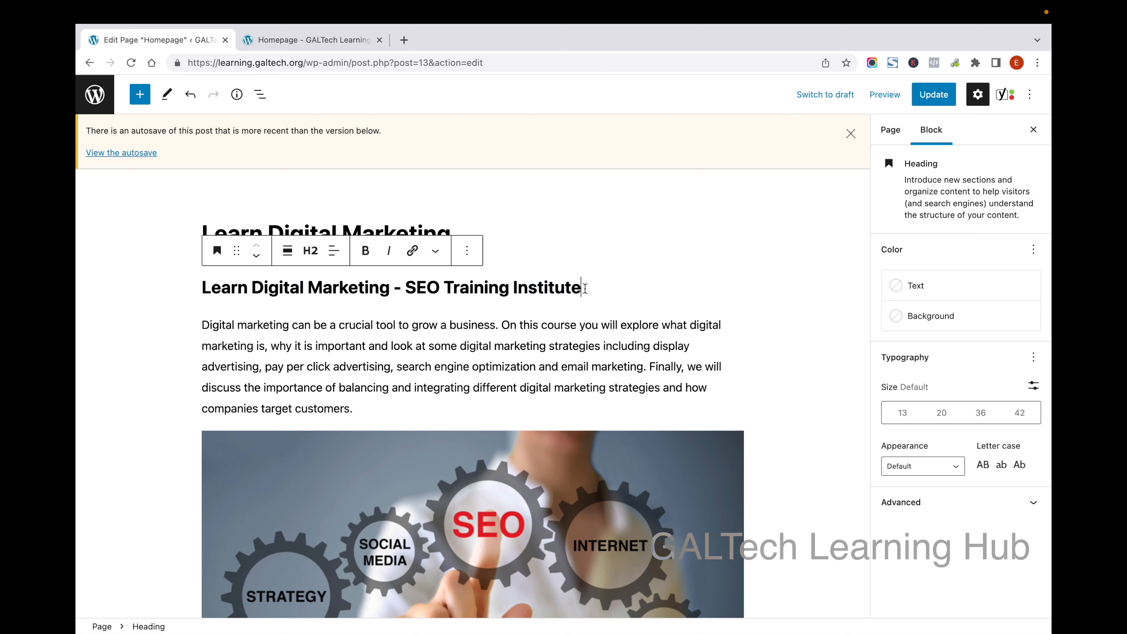
{"action": "left_click", "coordinate": [209, 326]}
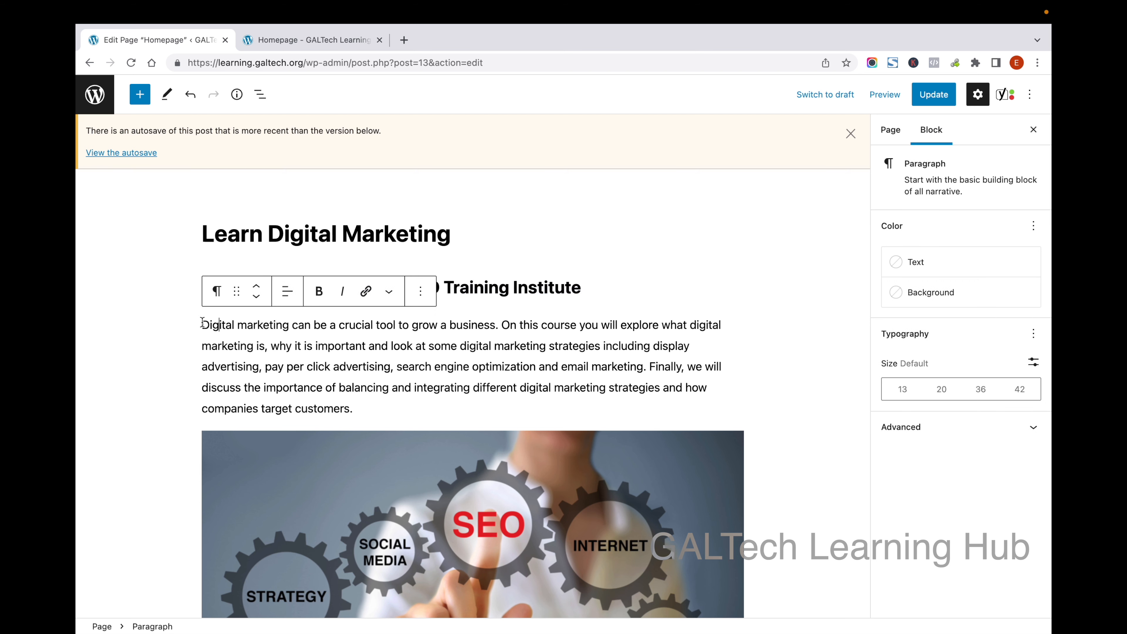
{"action": "left_click_drag", "start_coordinate": [203, 325], "coordinate": [361, 406]}
{"action": "left_click", "coordinate": [361, 407]}
Copy the phrase "search engine optimization" from the introductory paragraph and update the page
{"action": "scroll", "coordinate": [290, 326], "scroll_direction": "down", "scroll_amount": 4}
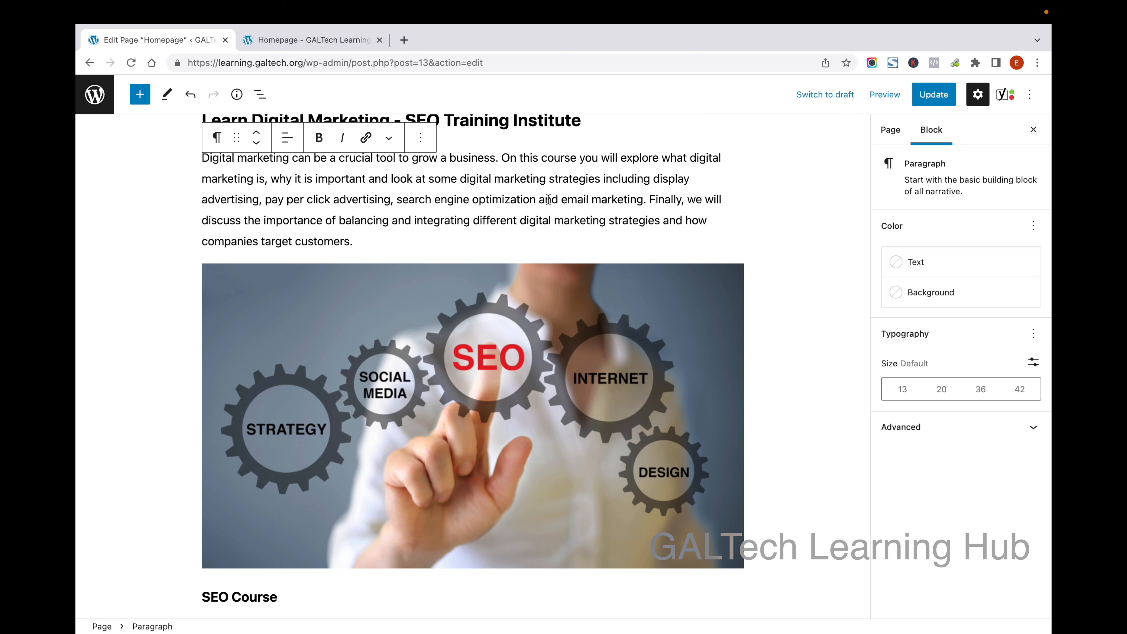
{"action": "left_click_drag", "start_coordinate": [397, 200], "coordinate": [533, 198]}
{"action": "key", "text": "super+c"}
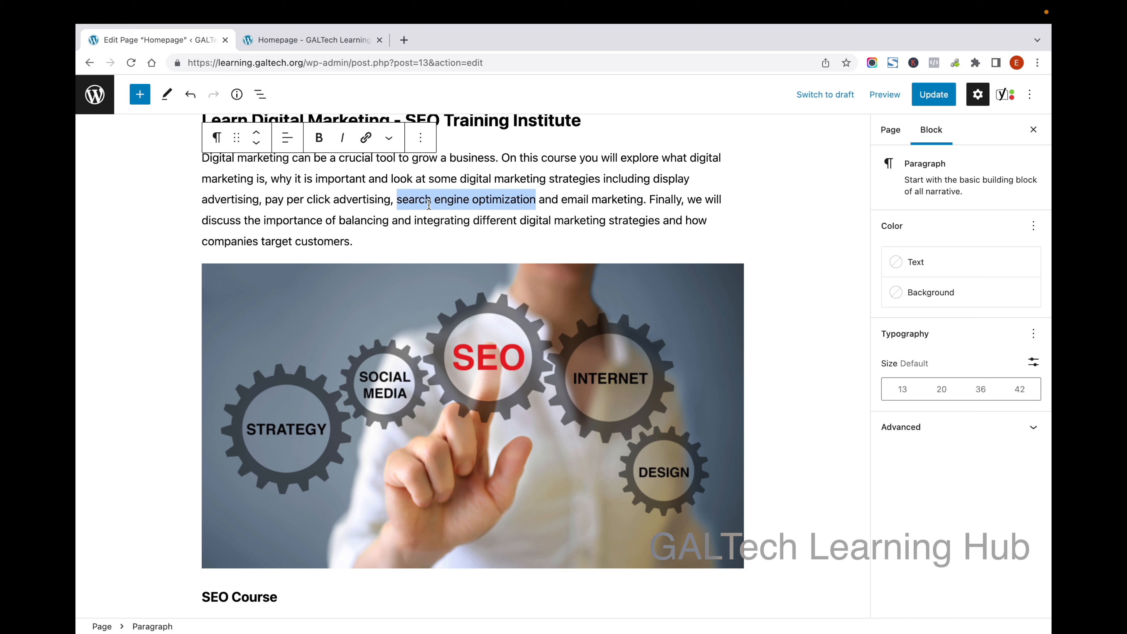
{"action": "left_click", "coordinate": [366, 138]}
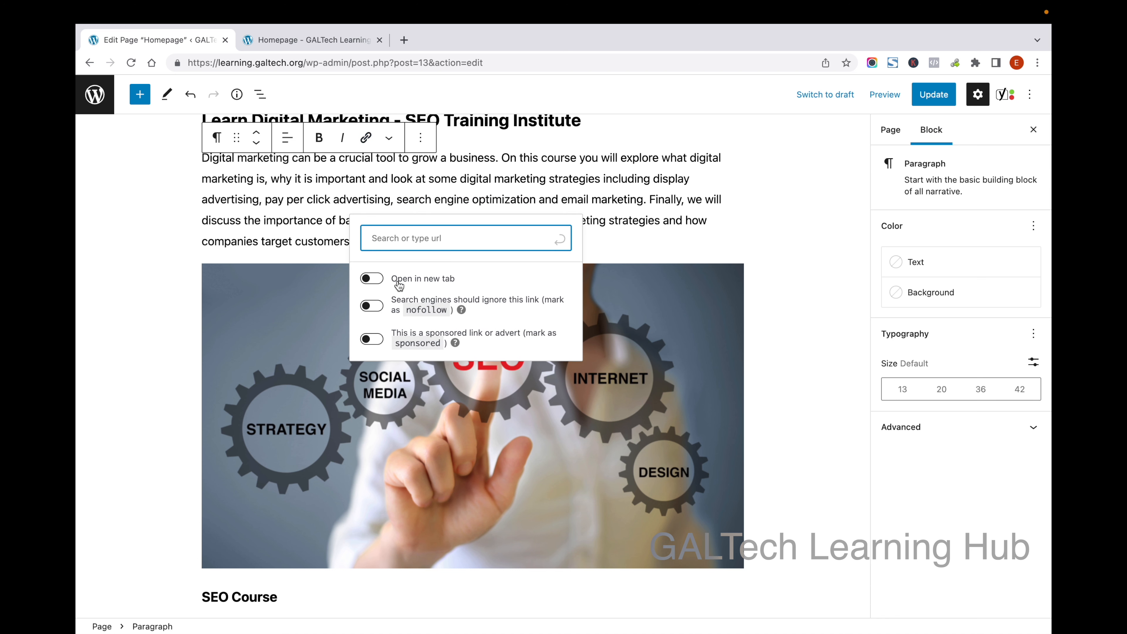
{"action": "key", "text": "Escape"}
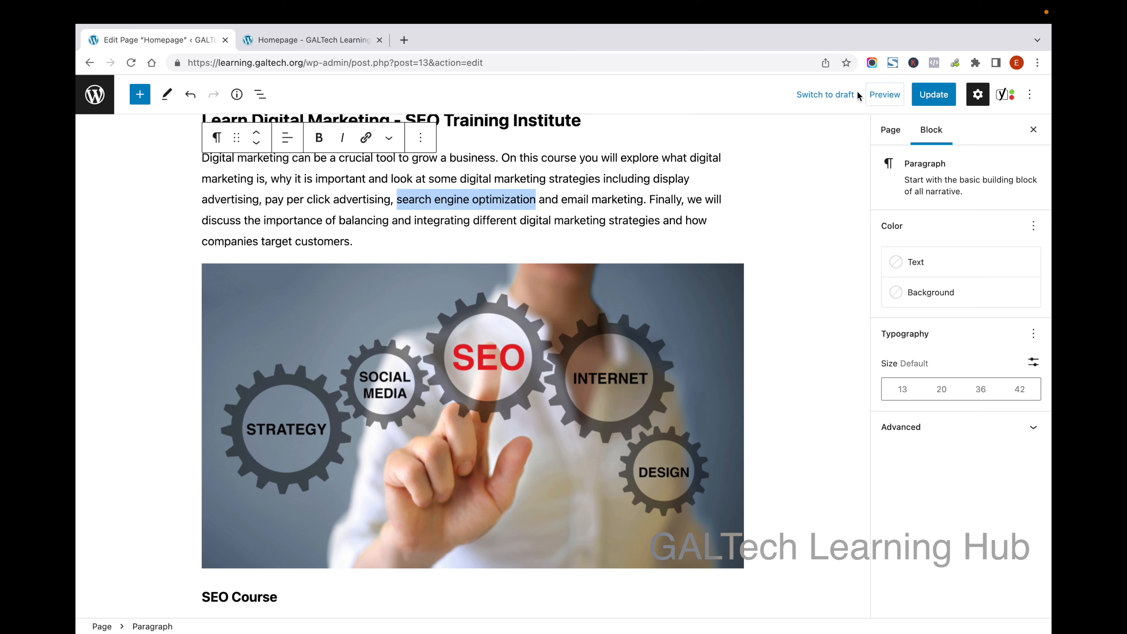
{"action": "left_click", "coordinate": [939, 105]}
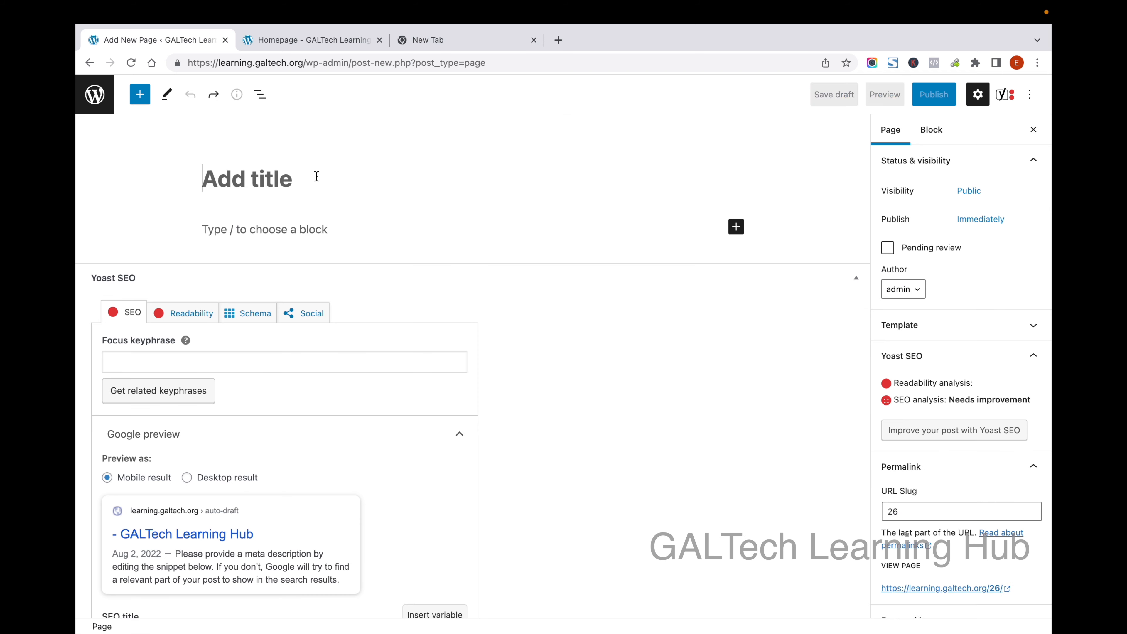
Paste the copied phrase as the new page's title and capitalize it as "Search Engine Optimization"
{"action": "key", "text": "super+v"}
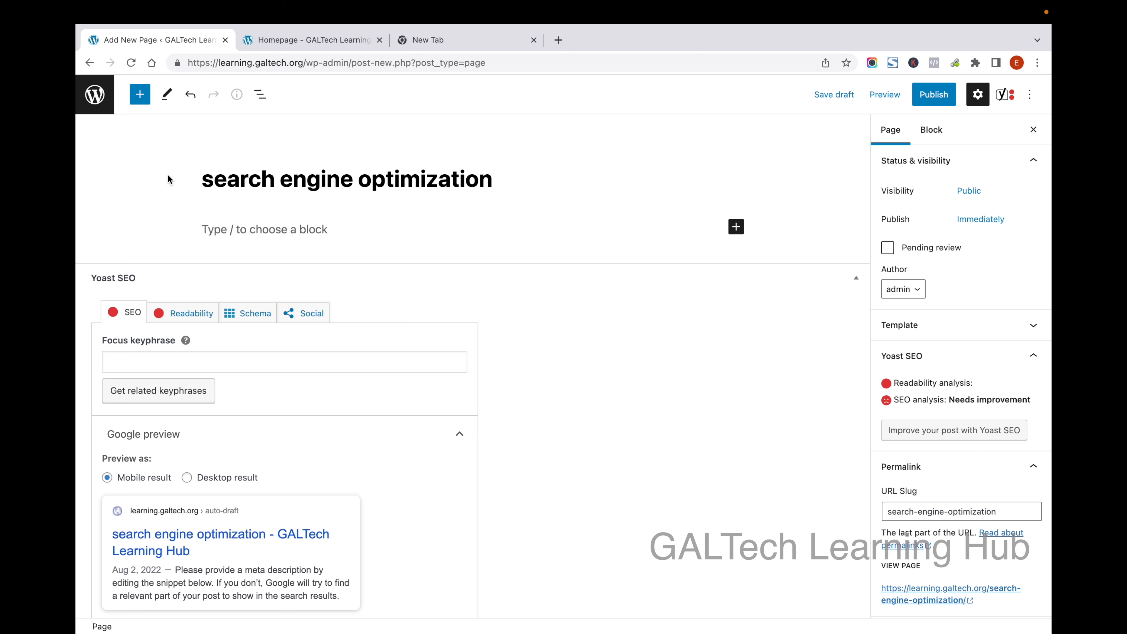
{"action": "key", "text": "BackSpace"}
{"action": "type", "text": "S"}
{"action": "key", "text": "Right"}
{"action": "key", "text": "Right"}
{"action": "key", "text": "Right"}
{"action": "key", "text": "Right"}
{"action": "key", "text": "Right"}
{"action": "key", "text": "Right"}
{"action": "key", "text": "Right"}
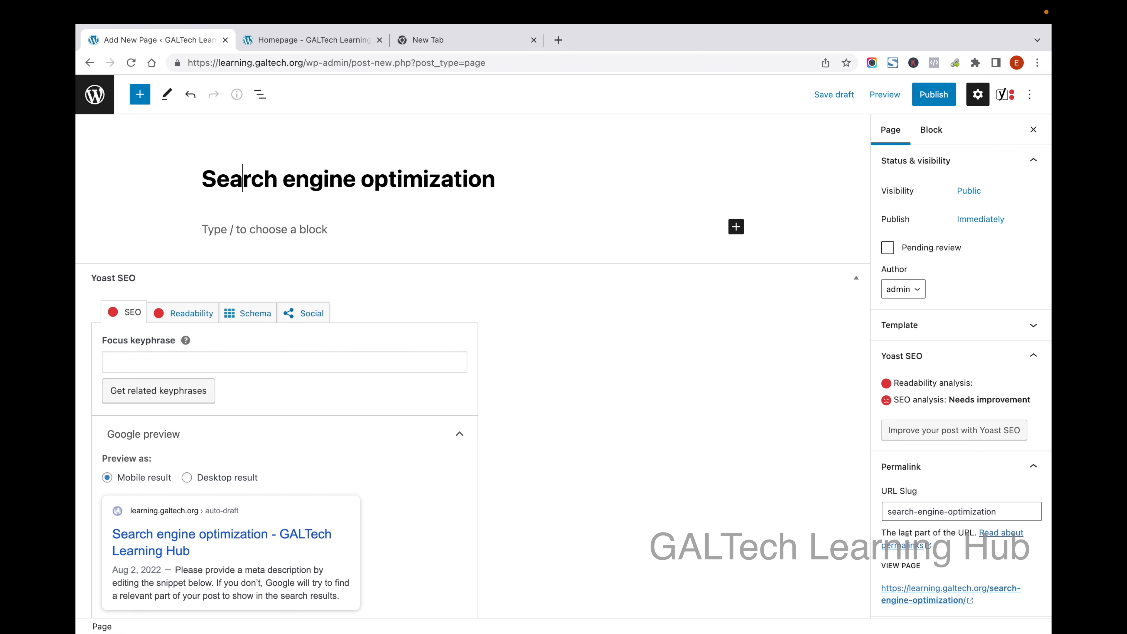
{"action": "key", "text": "BackSpace"}
{"action": "type", "text": "E"}
{"action": "key", "text": "Right"}
{"action": "key", "text": "Right"}
{"action": "key", "text": "Right"}
{"action": "key", "text": "Right"}
{"action": "key", "text": "Right"}
{"action": "key", "text": "Right"}
{"action": "key", "text": "Right"}
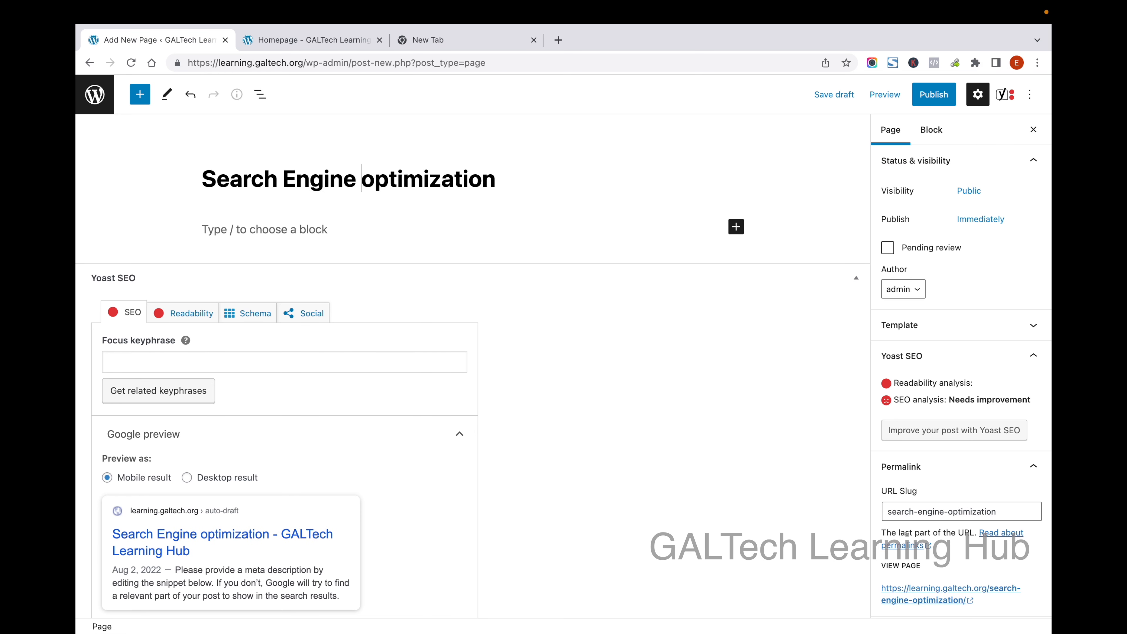
{"action": "key", "text": "BackSpace"}
{"action": "type", "text": "O"}
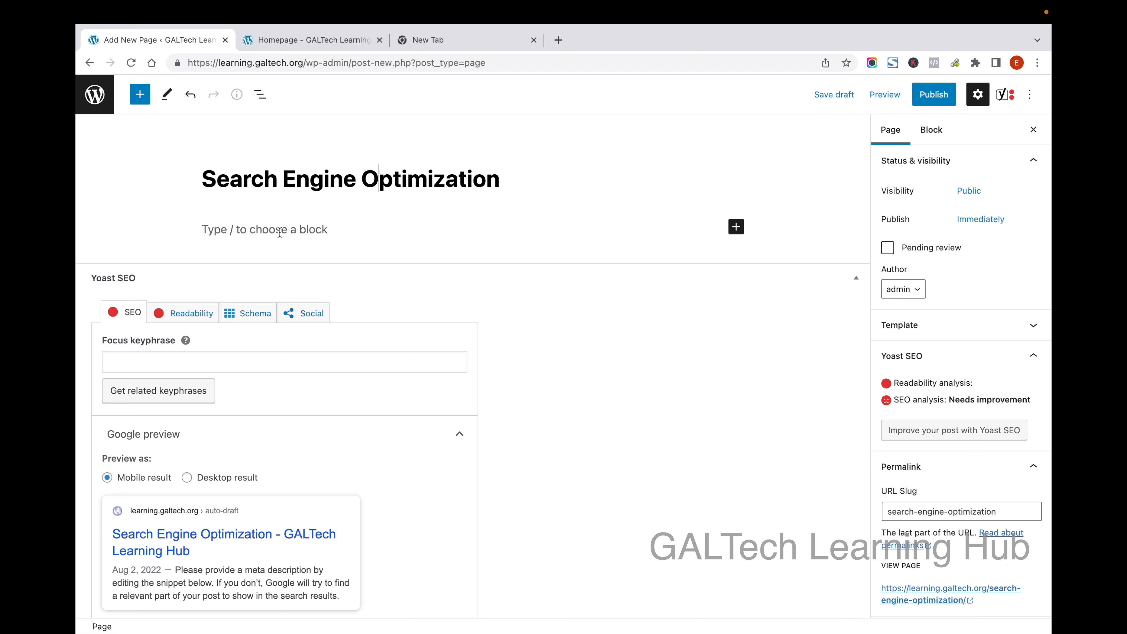
{"action": "key", "text": "Return"}
Publish the Search Engine Optimization page and return to the list of all pages
{"action": "left_click", "coordinate": [953, 102]}
{"action": "left_click", "coordinate": [949, 99]}
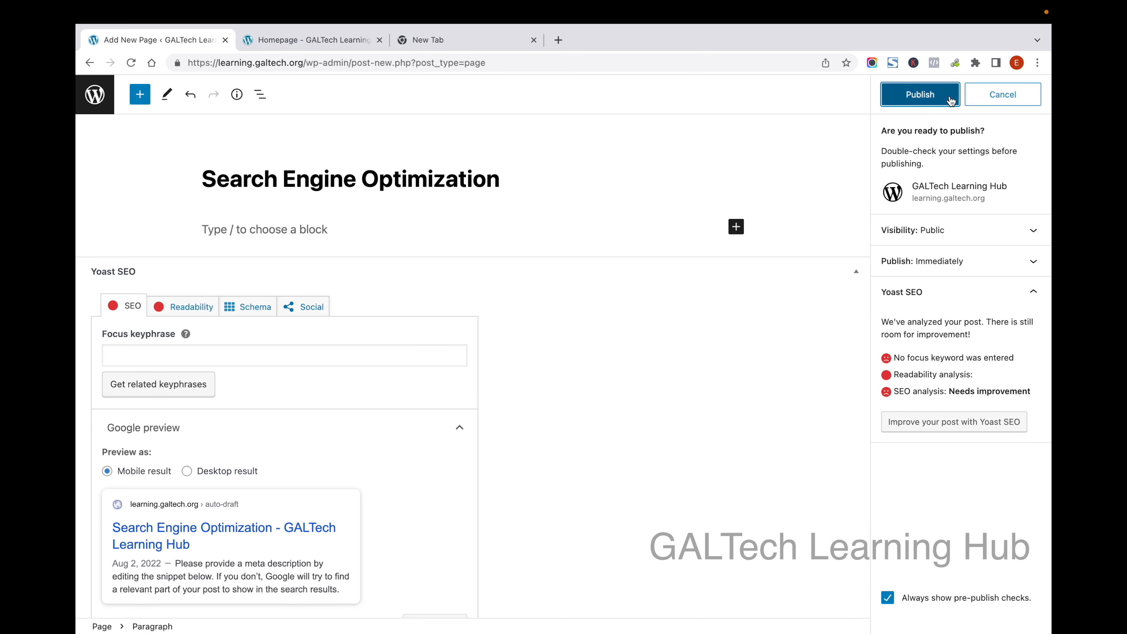
{"action": "left_click", "coordinate": [100, 95]}
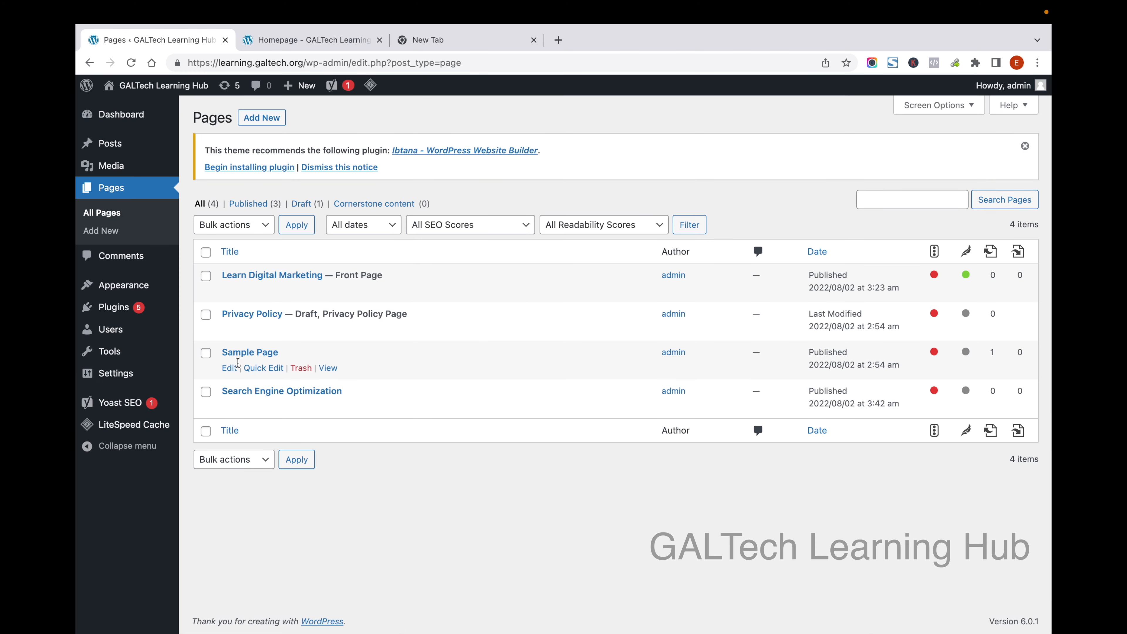
In the Learn Digital Marketing page's introductory paragraph, link "search engine optimization" to the Search Engine Optimization page
{"action": "left_click", "coordinate": [270, 276]}
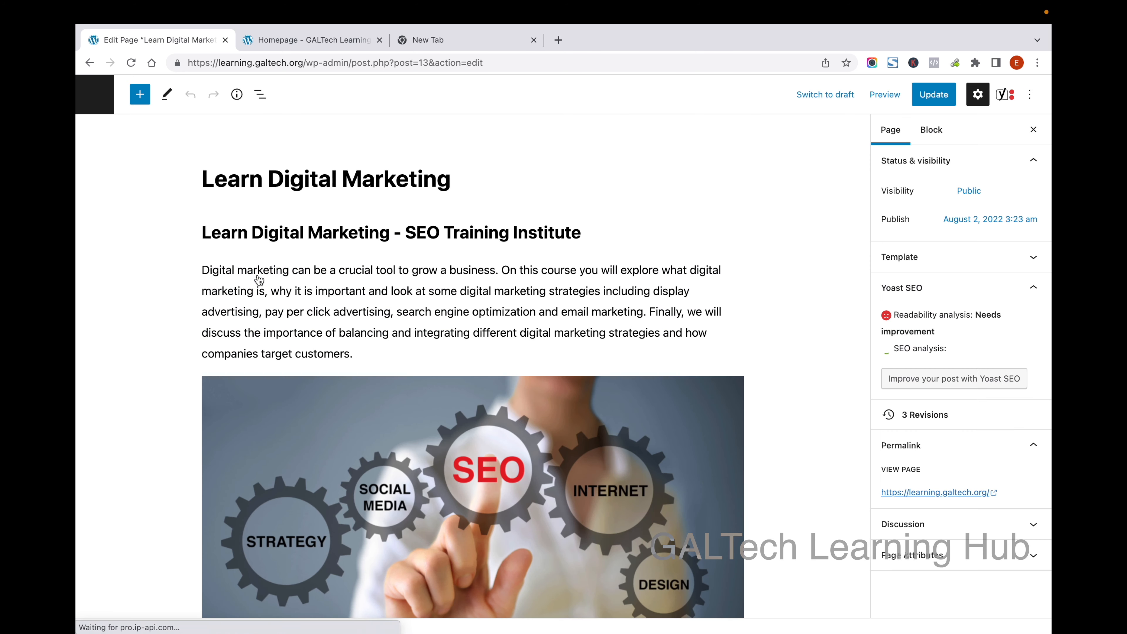
{"action": "left_click", "coordinate": [479, 291]}
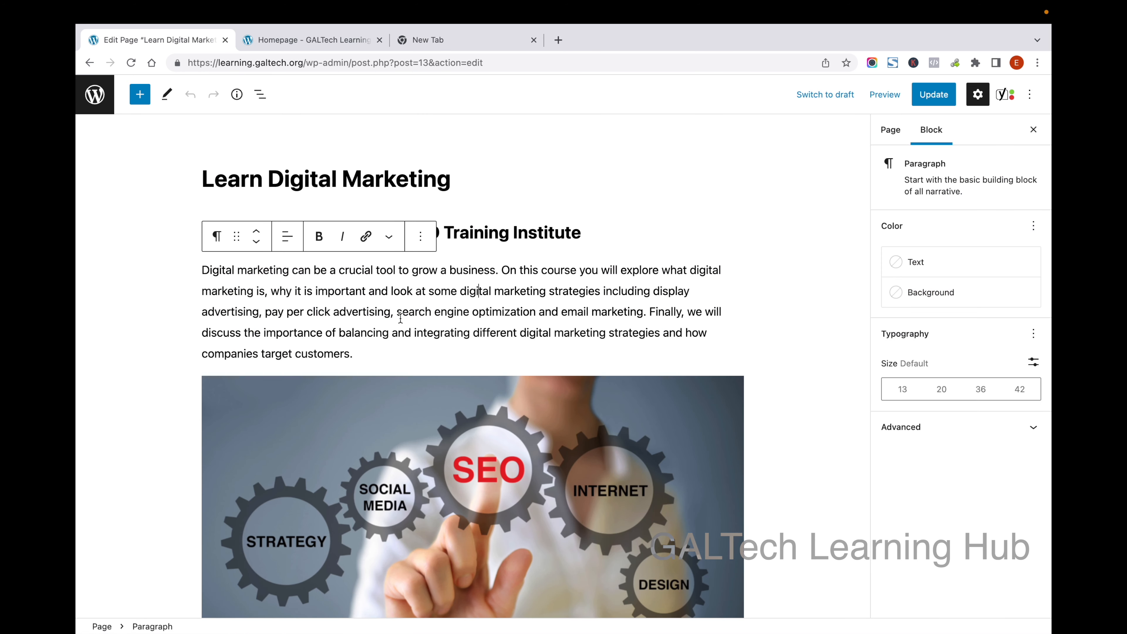
{"action": "left_click_drag", "start_coordinate": [399, 312], "coordinate": [536, 315]}
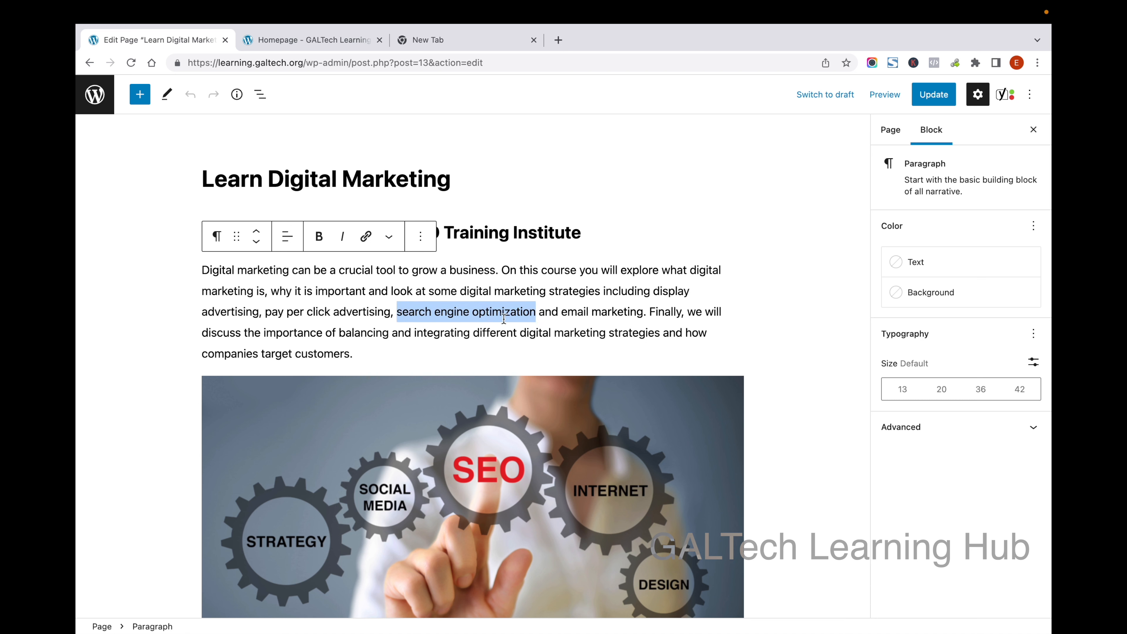
{"action": "left_click", "coordinate": [367, 236]}
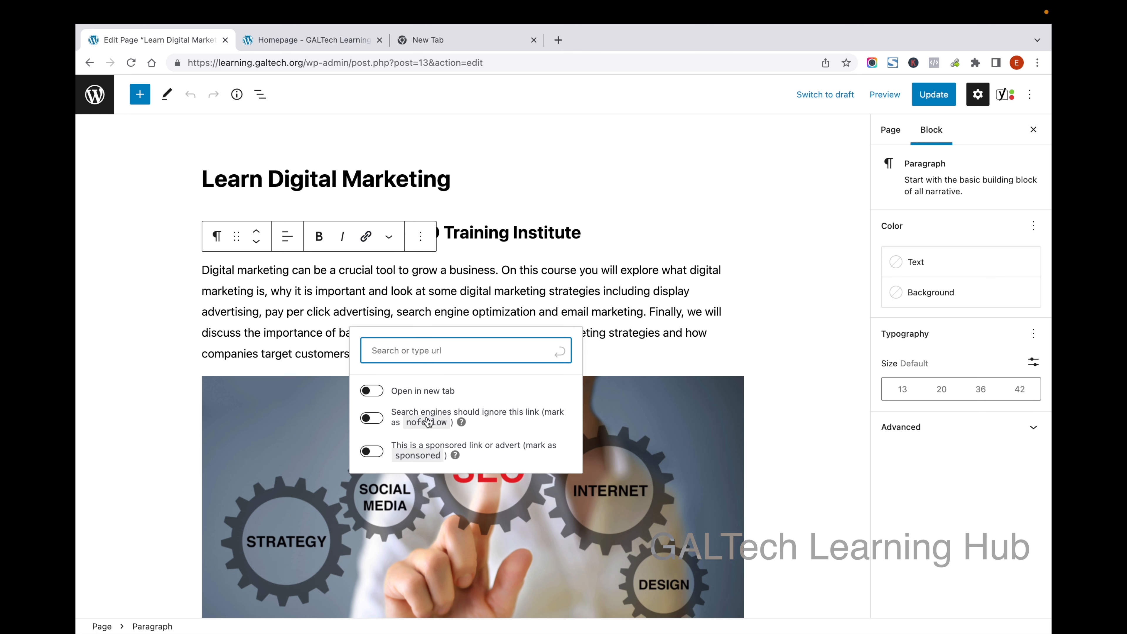
{"action": "type", "text": "seo"}
{"action": "key", "text": "BackSpace"}
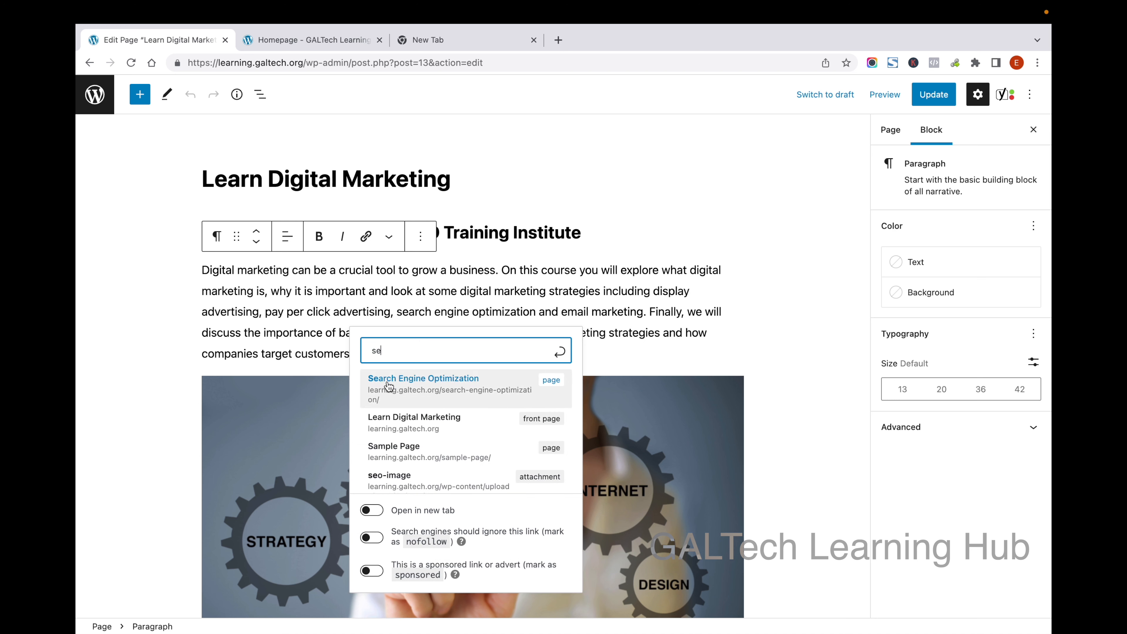
{"action": "left_click", "coordinate": [478, 395]}
{"action": "left_click", "coordinate": [572, 318]}
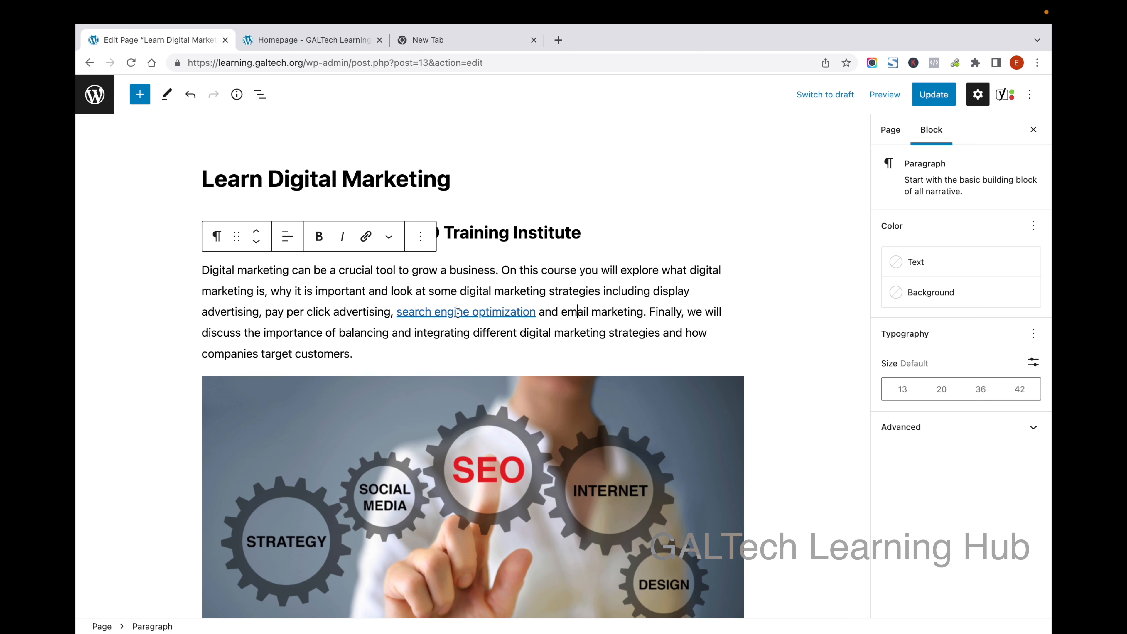
{"action": "scroll", "coordinate": [479, 318], "scroll_direction": "down", "scroll_amount": 2}
{"action": "scroll", "coordinate": [523, 257], "scroll_direction": "down", "scroll_amount": 6}
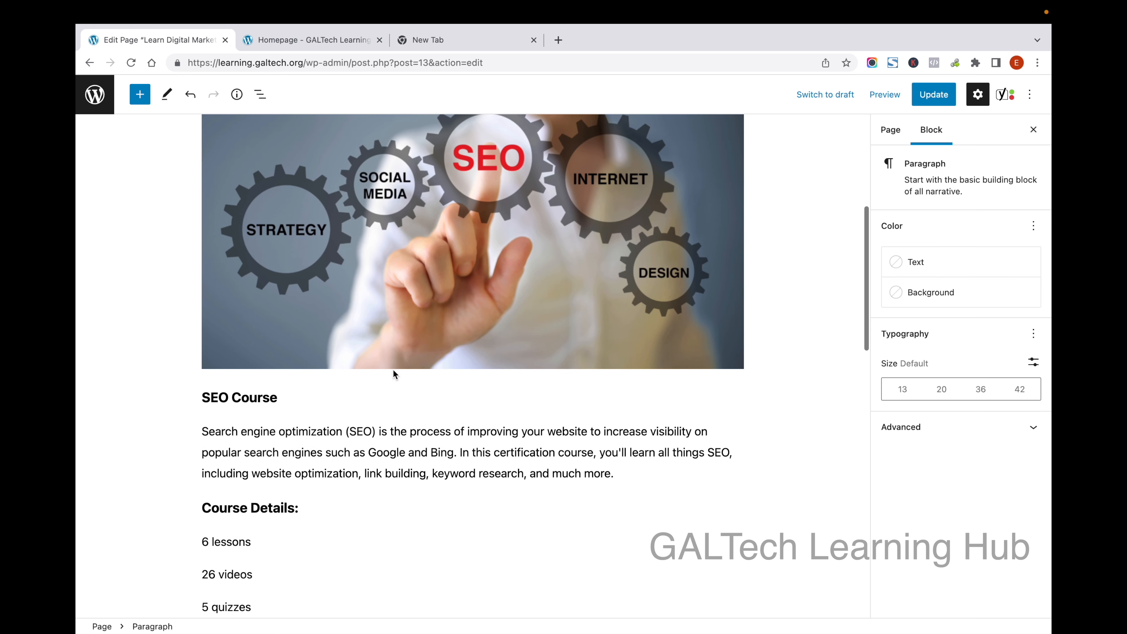
{"action": "left_click", "coordinate": [203, 397]}
{"action": "left_click", "coordinate": [408, 452]}
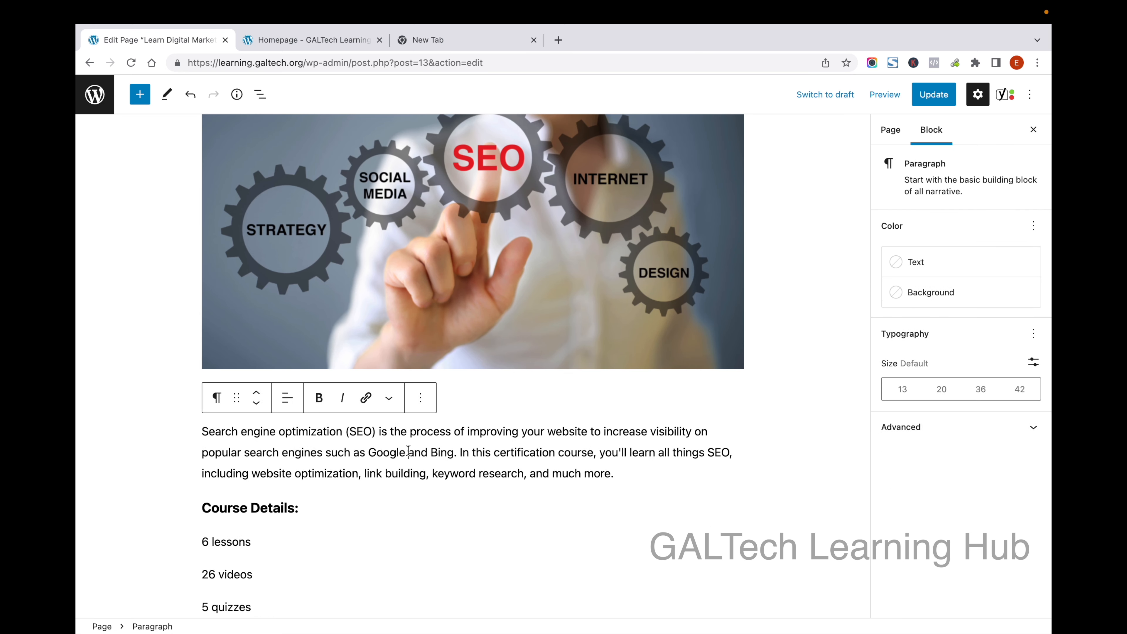
{"action": "left_click_drag", "start_coordinate": [342, 430], "coordinate": [203, 429]}
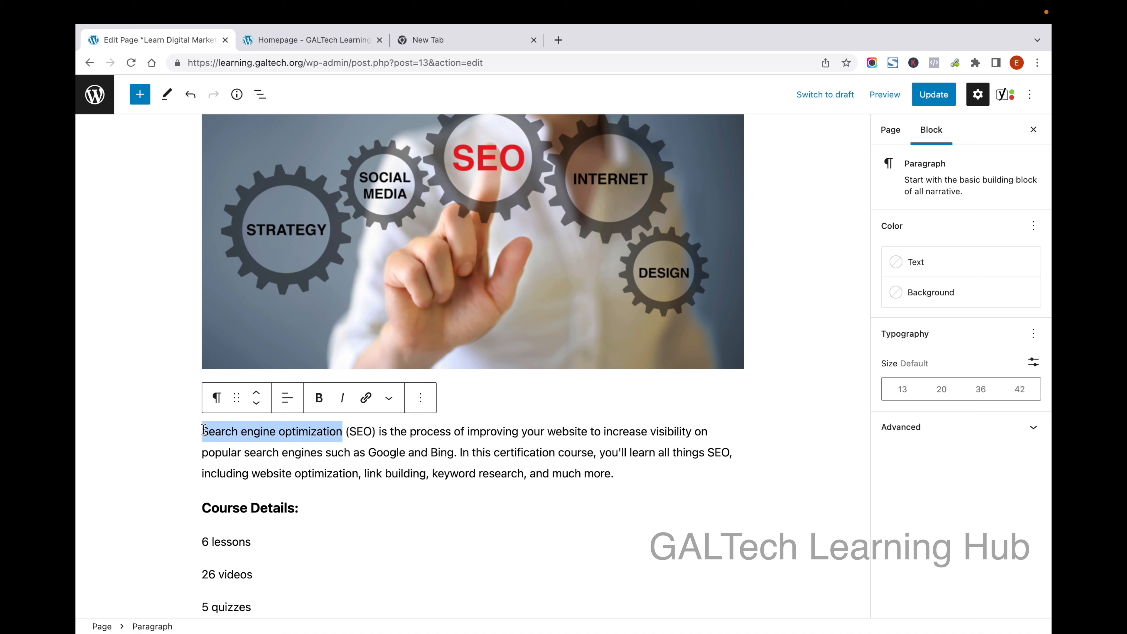
{"action": "double_click", "coordinate": [380, 456]}
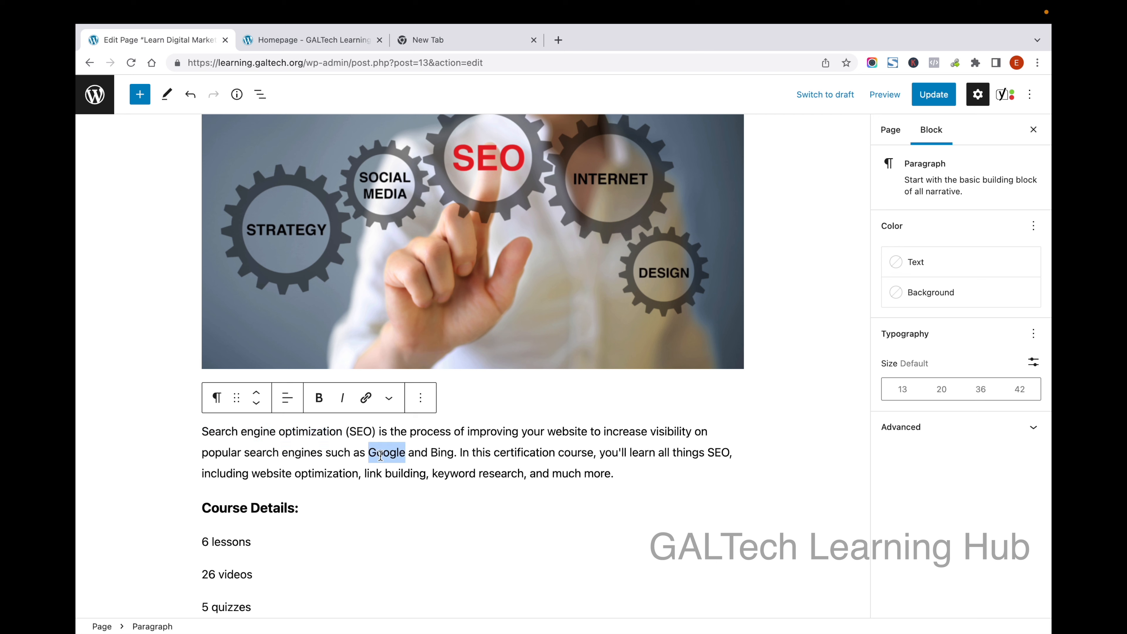
{"action": "left_click", "coordinate": [368, 399]}
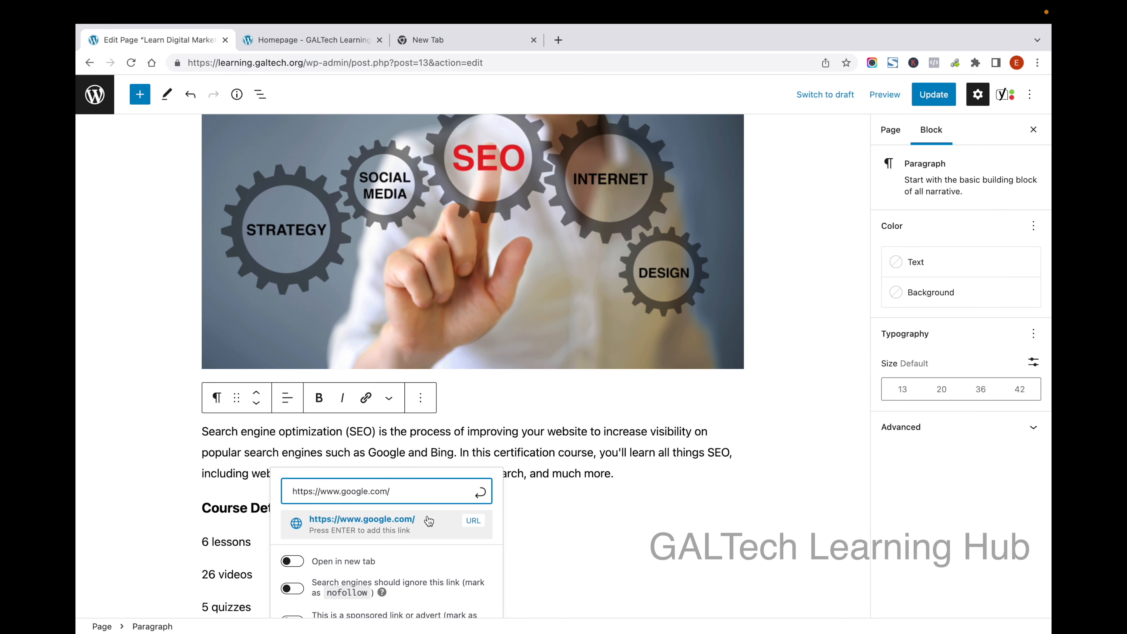
{"action": "left_click", "coordinate": [432, 525]}
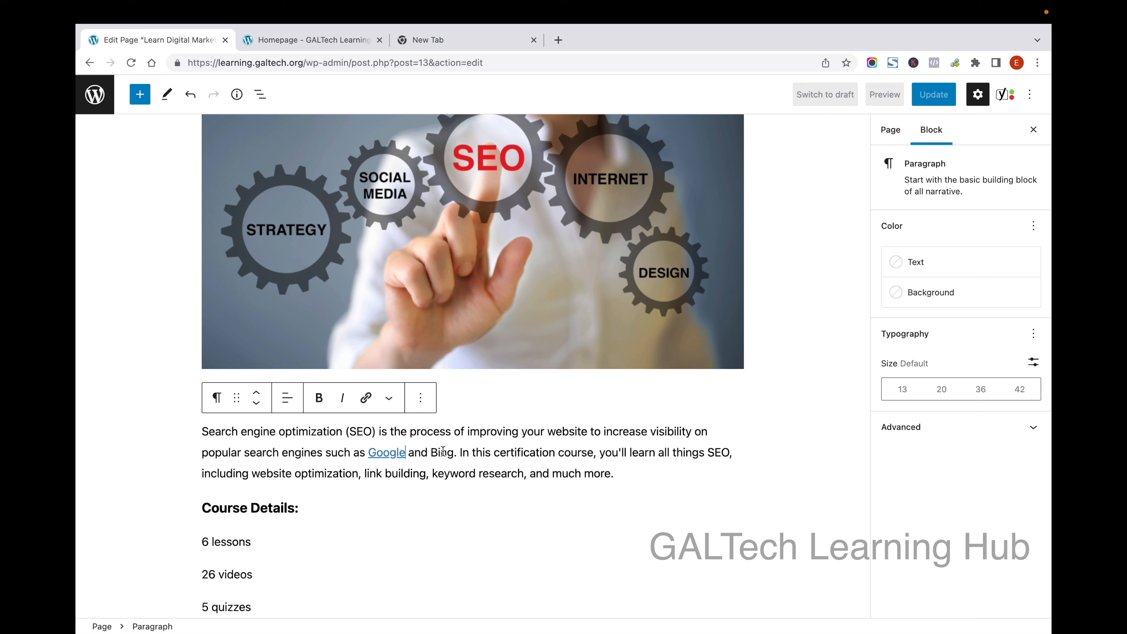
{"action": "double_click", "coordinate": [441, 453]}
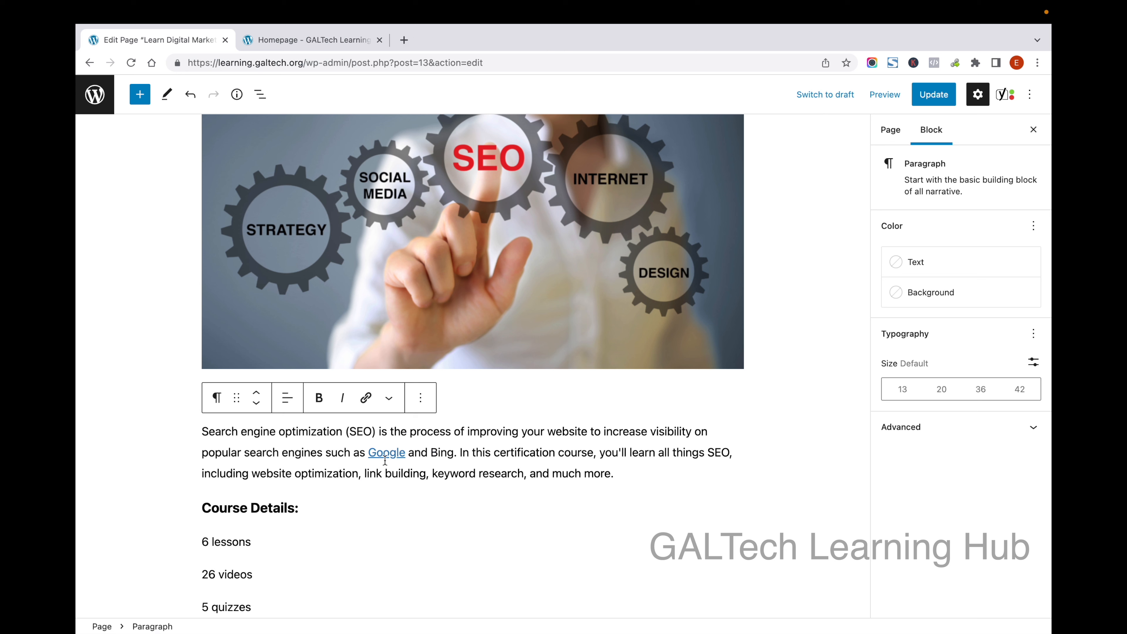
{"action": "double_click", "coordinate": [439, 453]}
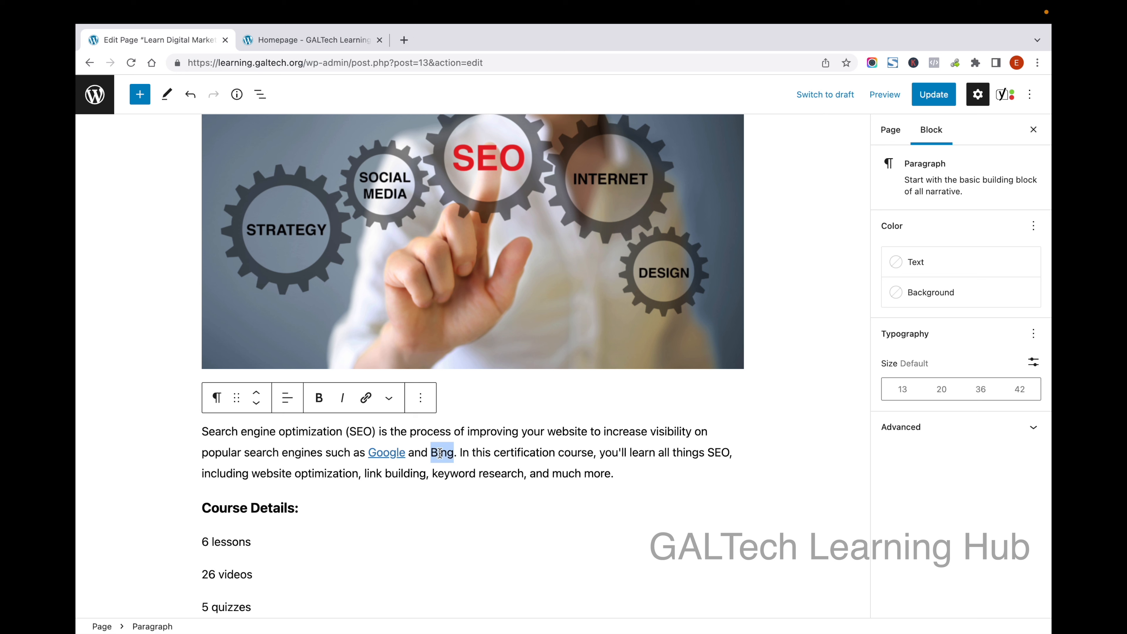
{"action": "left_click", "coordinate": [366, 398]}
{"action": "type", "text": "https://www.bing.com/"}
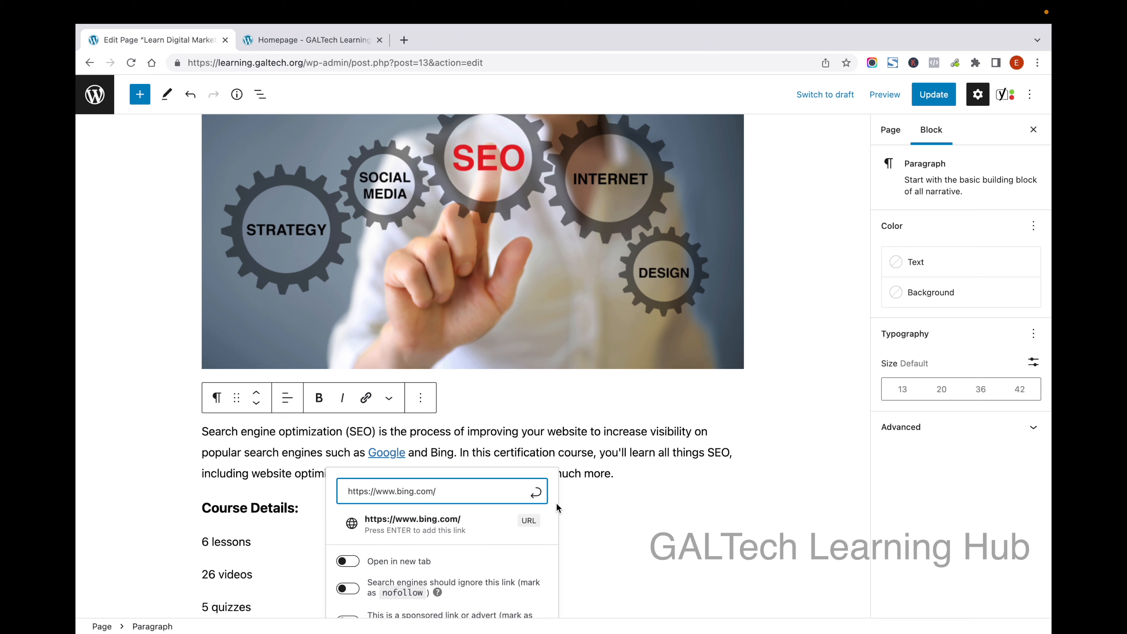
{"action": "left_click", "coordinate": [496, 533]}
{"action": "left_click", "coordinate": [625, 474]}
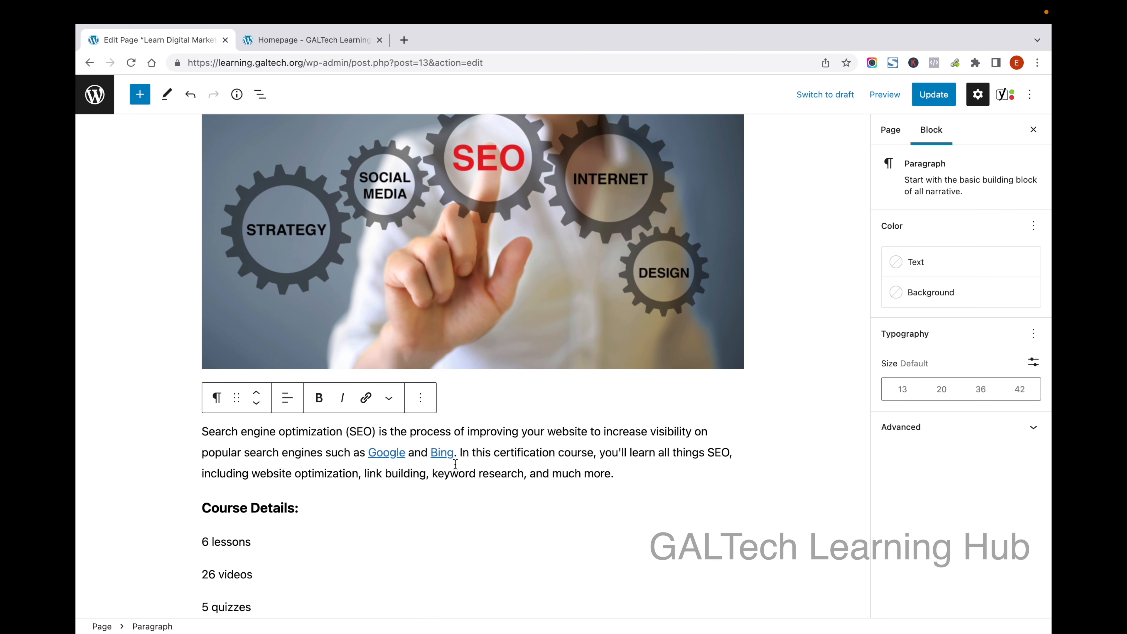
Review the keyword use in the page title, the H2 heading and the introductory paragraph, plus the internal and external links
{"action": "scroll", "coordinate": [455, 464], "scroll_direction": "up", "scroll_amount": 10}
{"action": "left_click", "coordinate": [342, 182]}
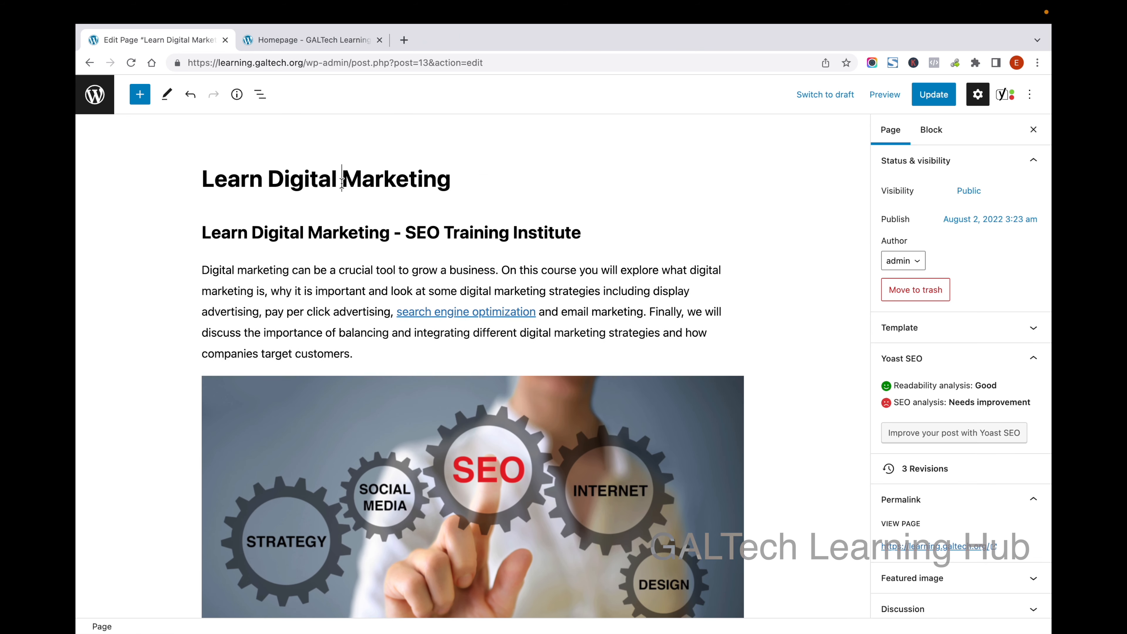
{"action": "left_click_drag", "start_coordinate": [203, 182], "coordinate": [447, 173]}
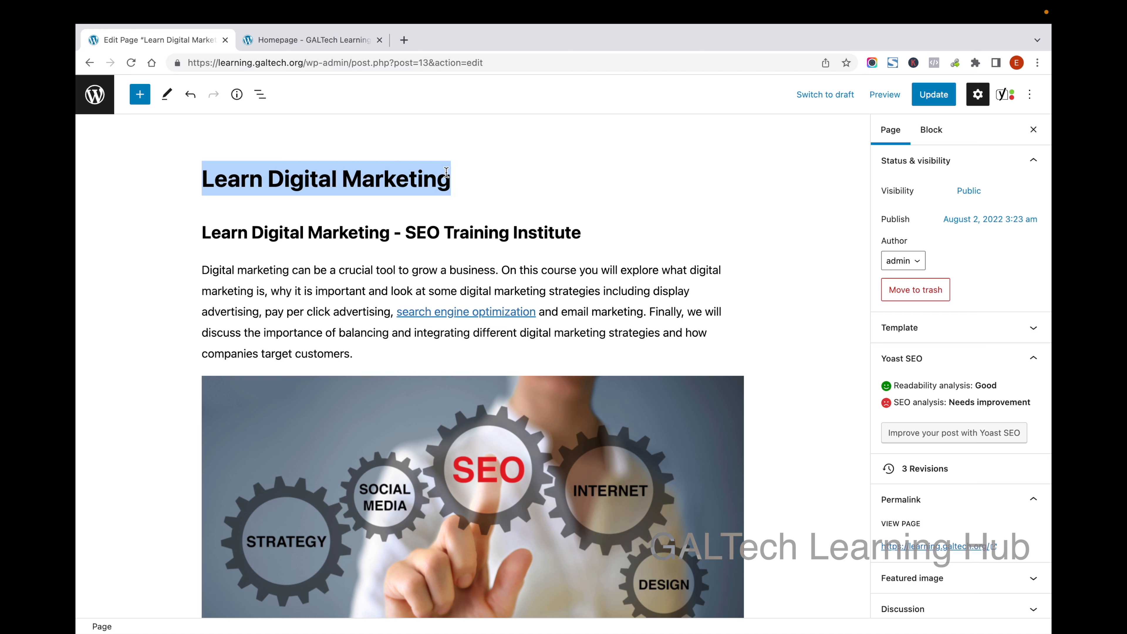
{"action": "left_click", "coordinate": [313, 178]}
{"action": "left_click_drag", "start_coordinate": [208, 176], "coordinate": [472, 179]}
{"action": "left_click", "coordinate": [233, 234]}
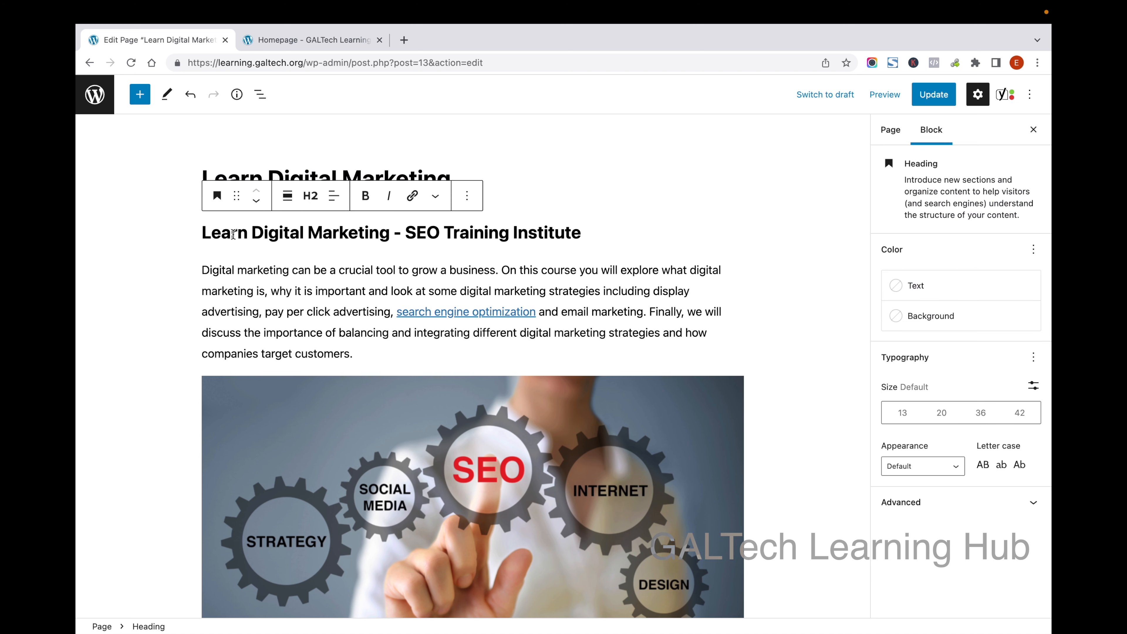
{"action": "left_click_drag", "start_coordinate": [203, 231], "coordinate": [395, 229]}
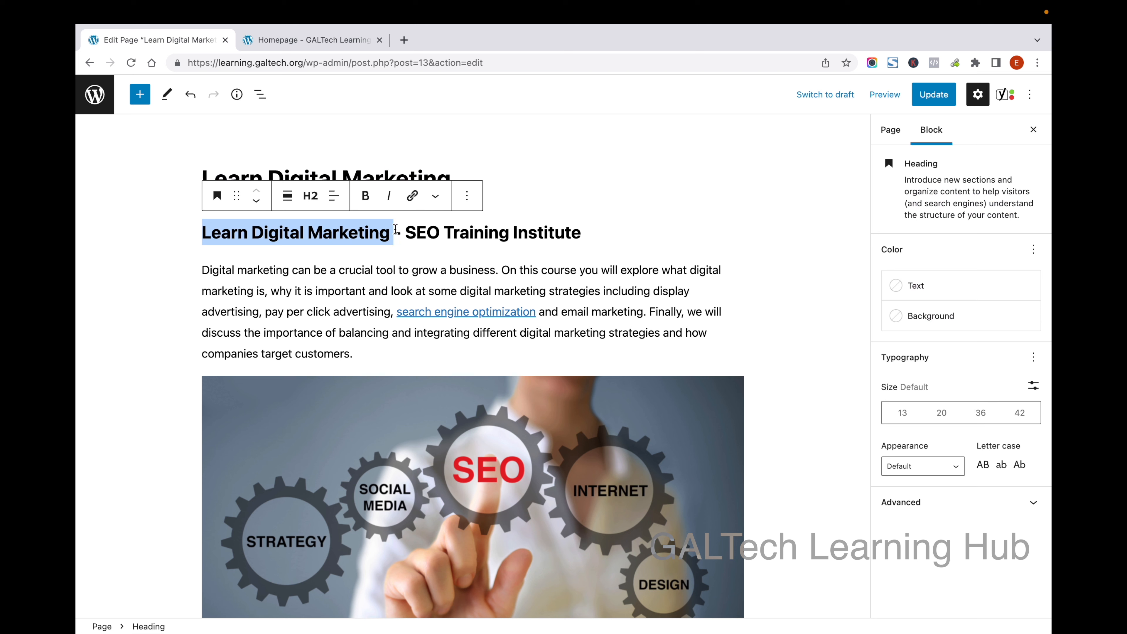
{"action": "double_click", "coordinate": [359, 173]}
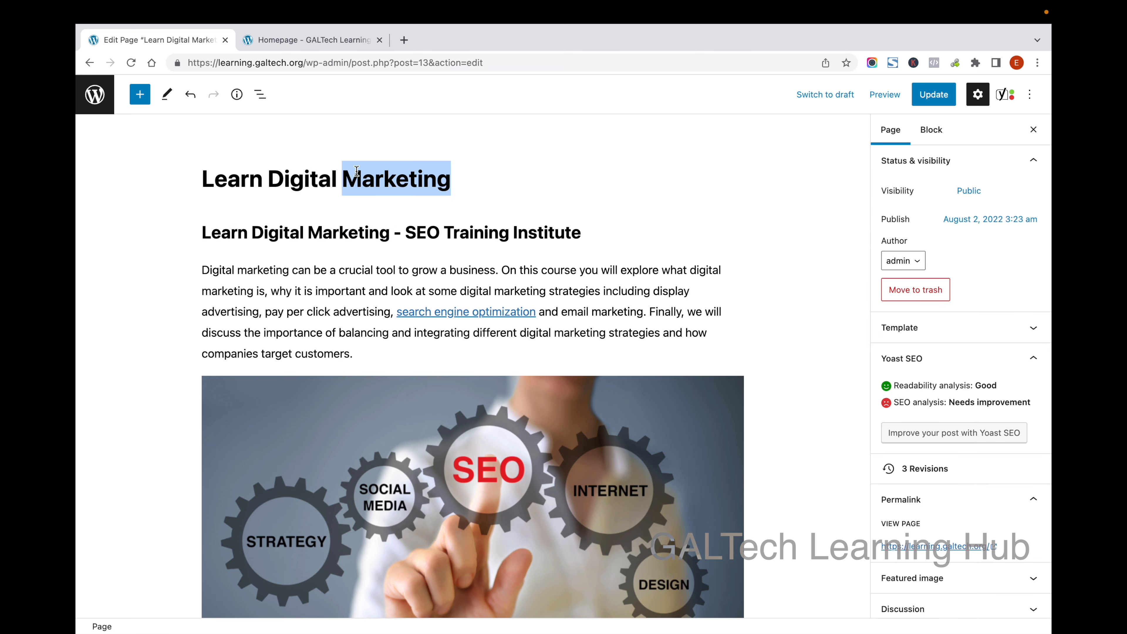
{"action": "left_click", "coordinate": [252, 273]}
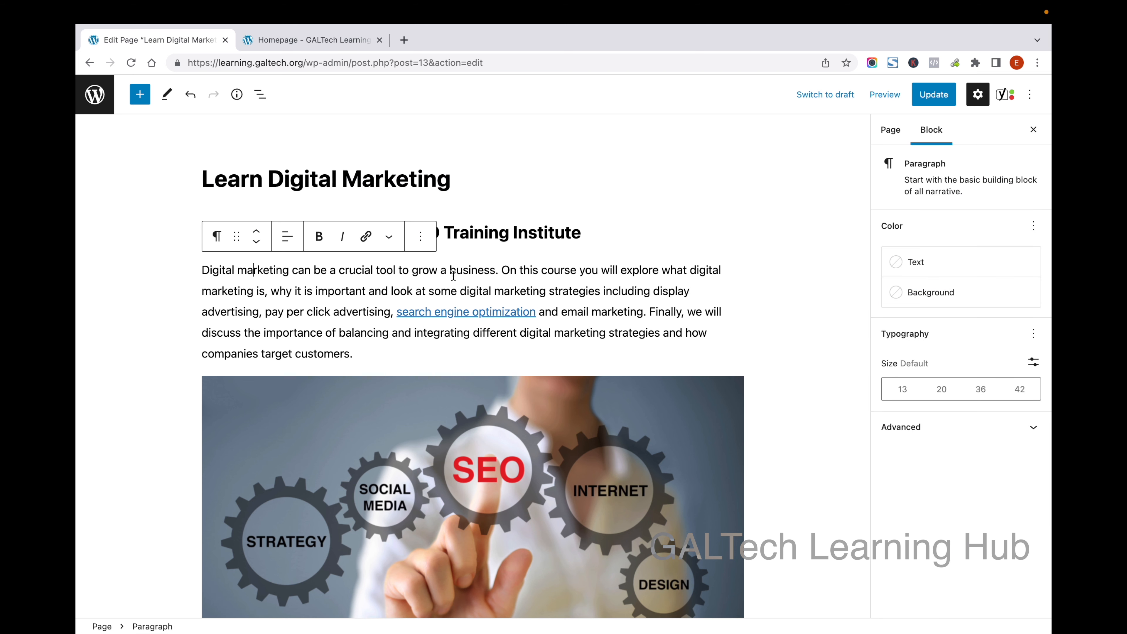
{"action": "left_click", "coordinate": [444, 313]}
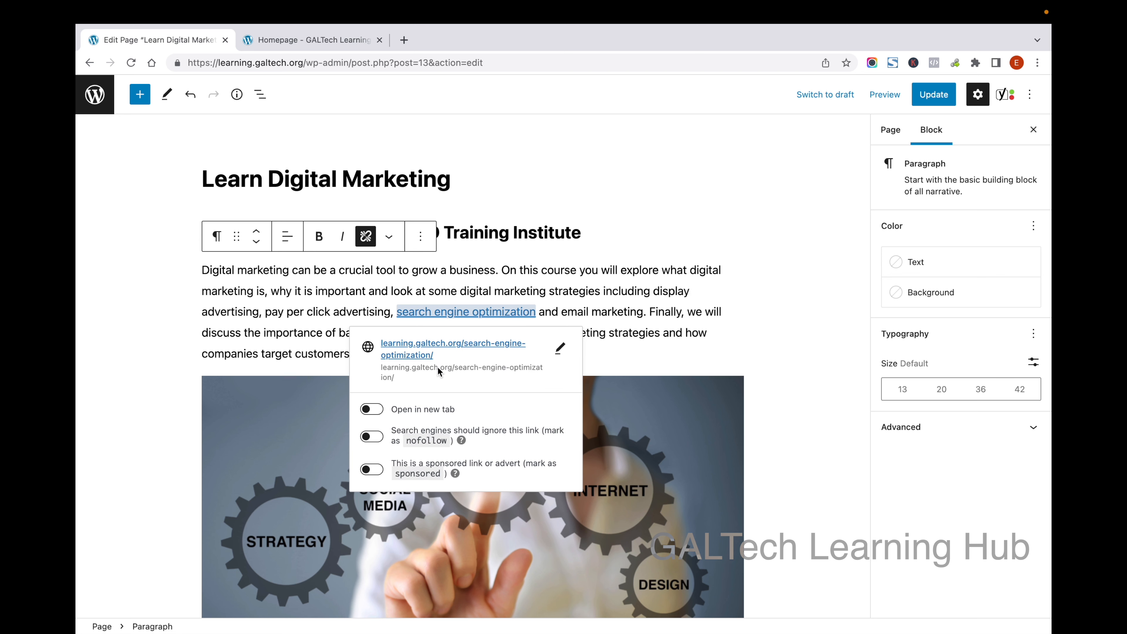
{"action": "left_click", "coordinate": [561, 312]}
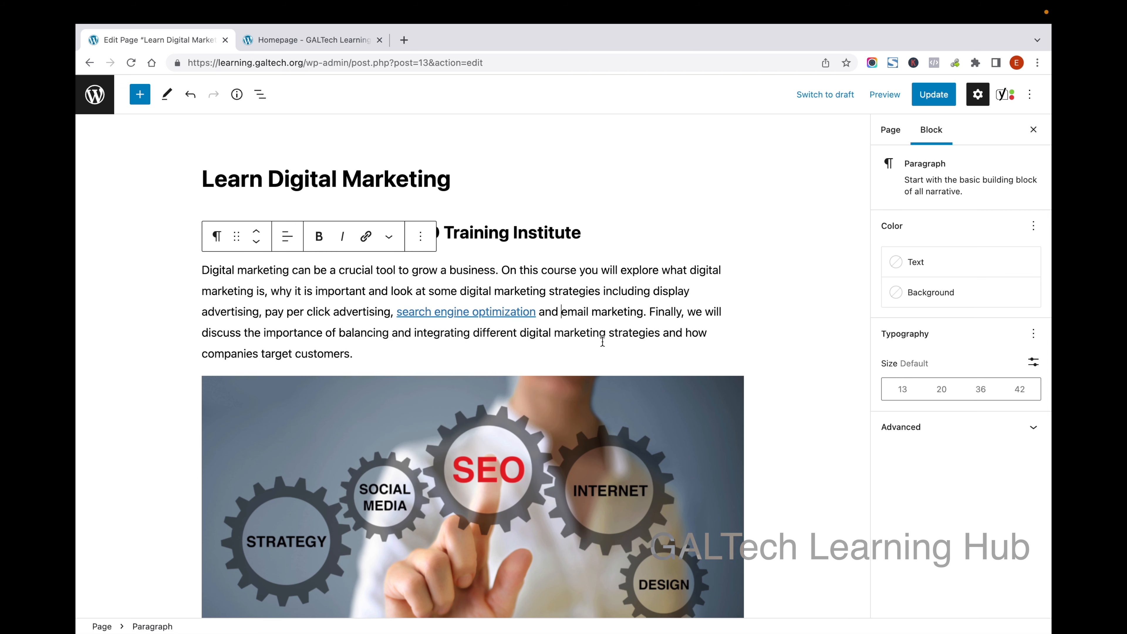
{"action": "scroll", "coordinate": [603, 341], "scroll_direction": "down", "scroll_amount": 6}
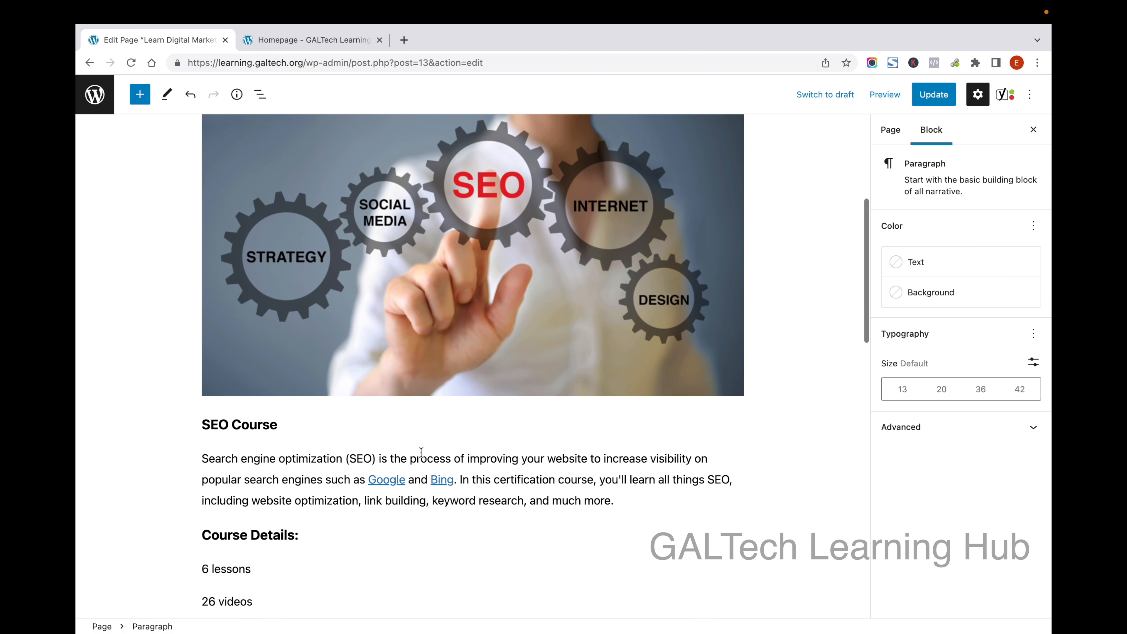
{"action": "left_click", "coordinate": [388, 479]}
Copy the page title "Learn Digital Marketing" and paste it as the alt text of the SEO gears image
{"action": "left_click", "coordinate": [564, 236]}
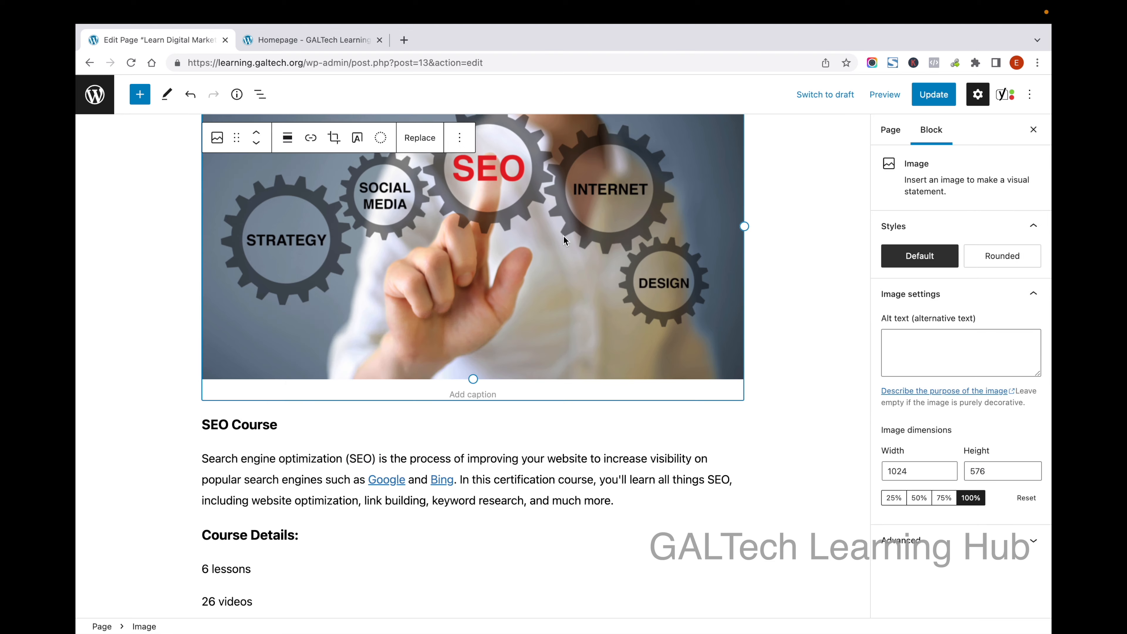
{"action": "scroll", "coordinate": [496, 352], "scroll_direction": "up", "scroll_amount": 2}
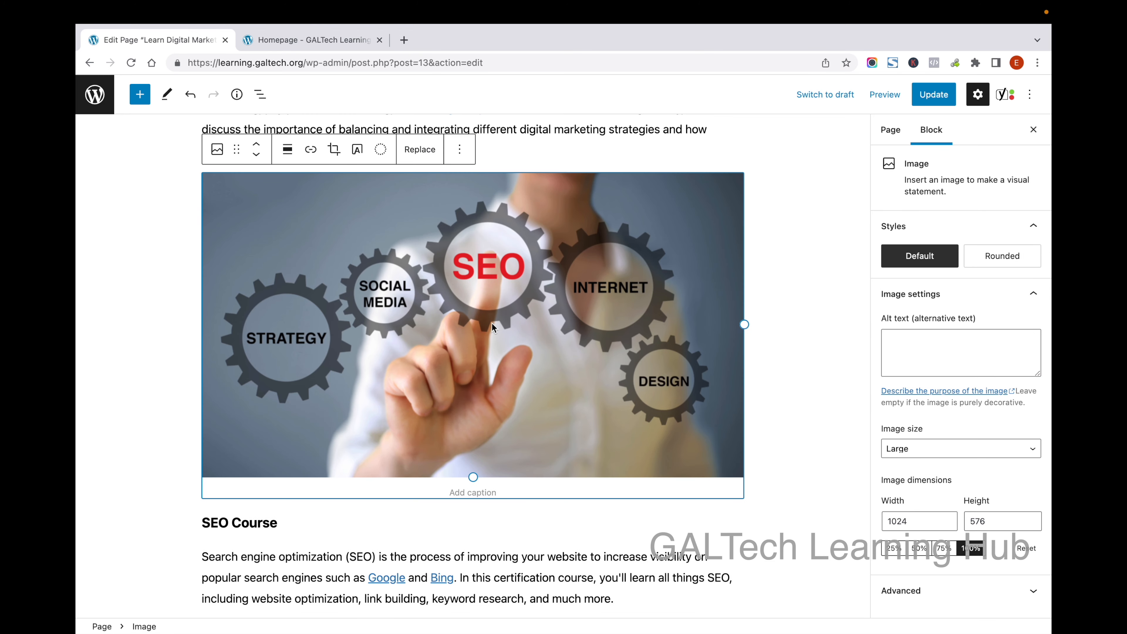
{"action": "scroll", "coordinate": [442, 289], "scroll_direction": "up", "scroll_amount": 5}
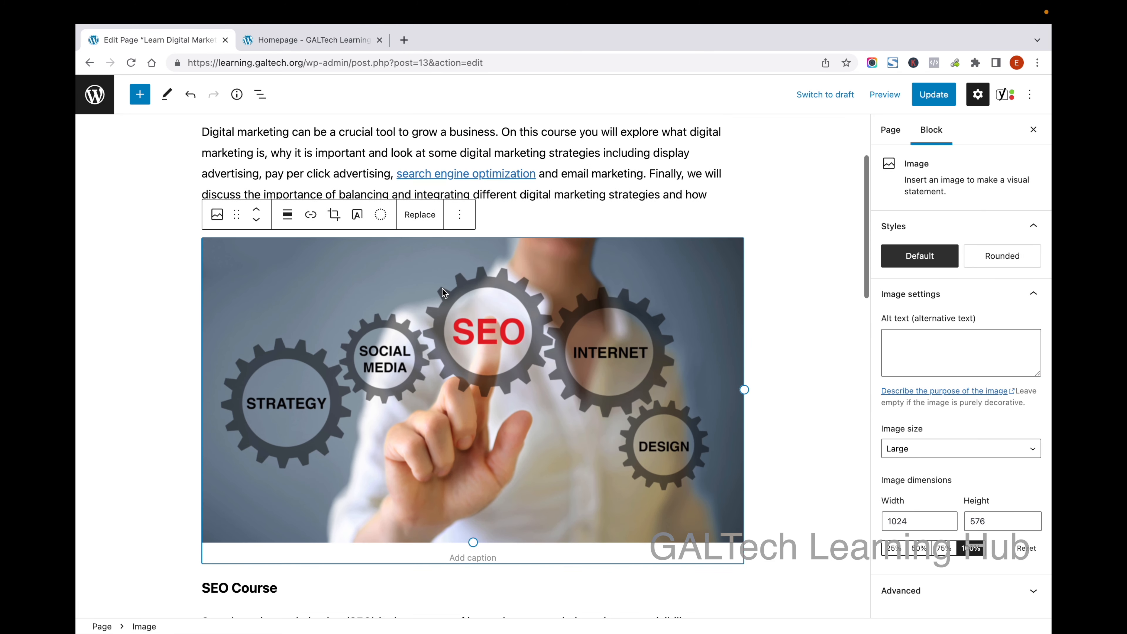
{"action": "left_click", "coordinate": [450, 178]}
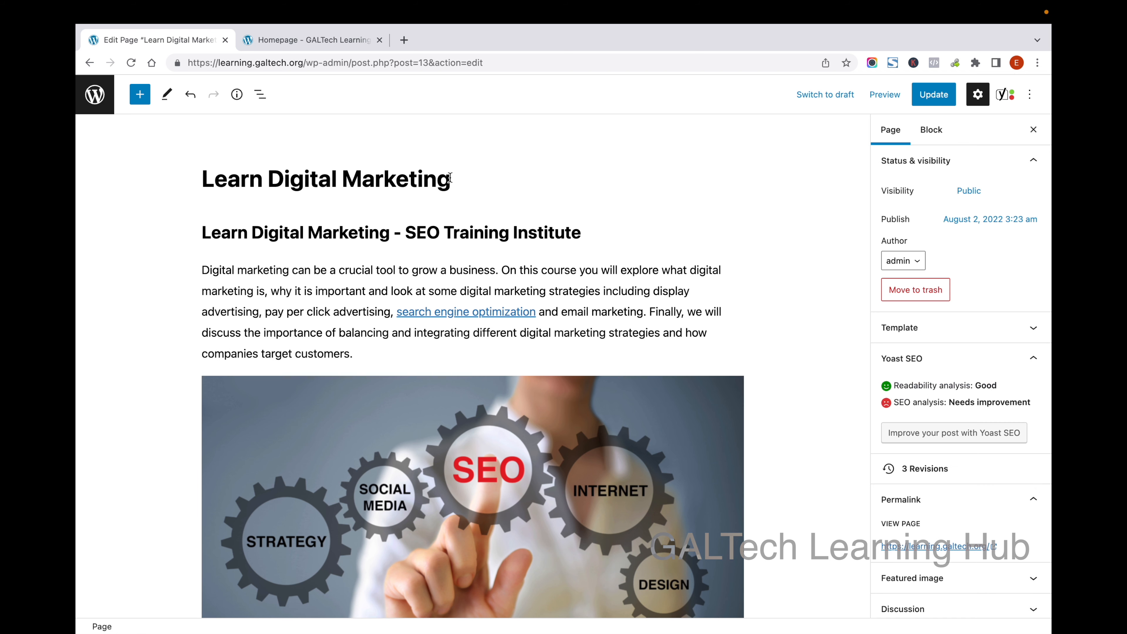
{"action": "left_click_drag", "start_coordinate": [448, 186], "coordinate": [203, 183]}
{"action": "key", "text": "super+c"}
{"action": "scroll", "coordinate": [979, 325], "scroll_direction": "down", "scroll_amount": 2}
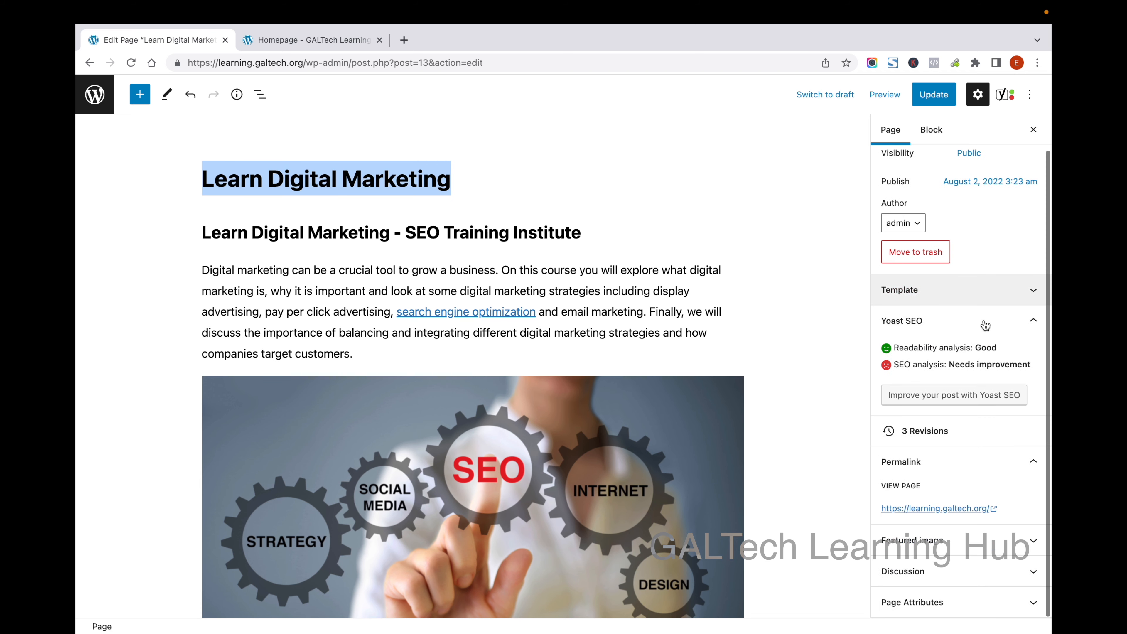
{"action": "left_click", "coordinate": [503, 464]}
{"action": "scroll", "coordinate": [773, 415], "scroll_direction": "down", "scroll_amount": 4}
{"action": "left_click", "coordinate": [938, 363]}
{"action": "key", "text": "super+v"}
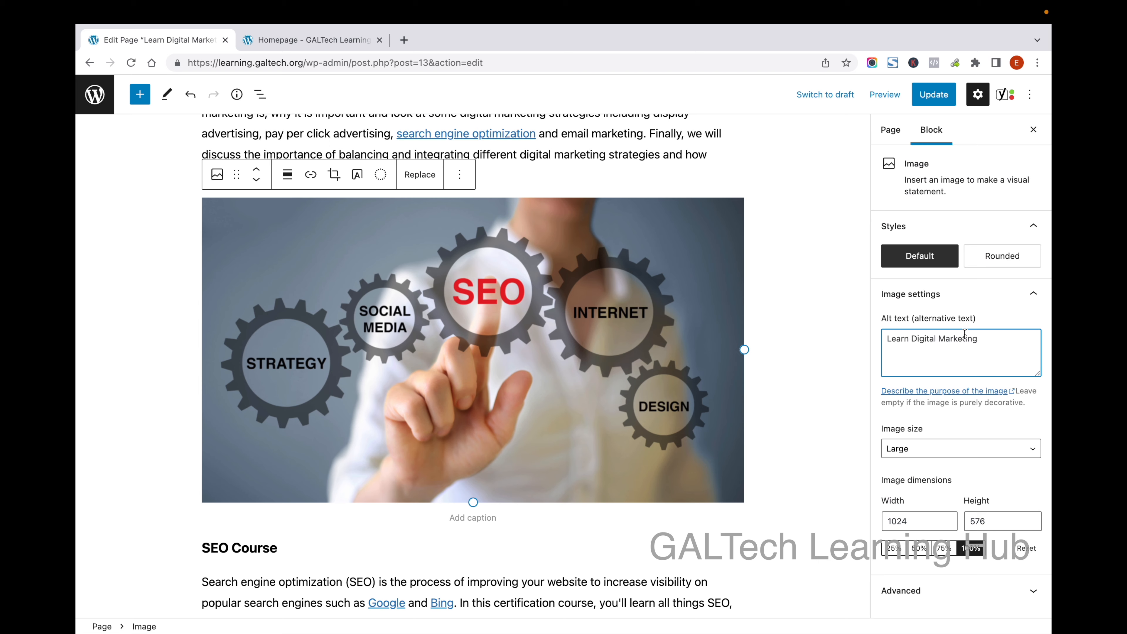
Switch to the Word keyword document, copy the keyword "digital marketing training" from the list, and return to the Chrome page editor
{"action": "key", "text": "ctrl+Up"}
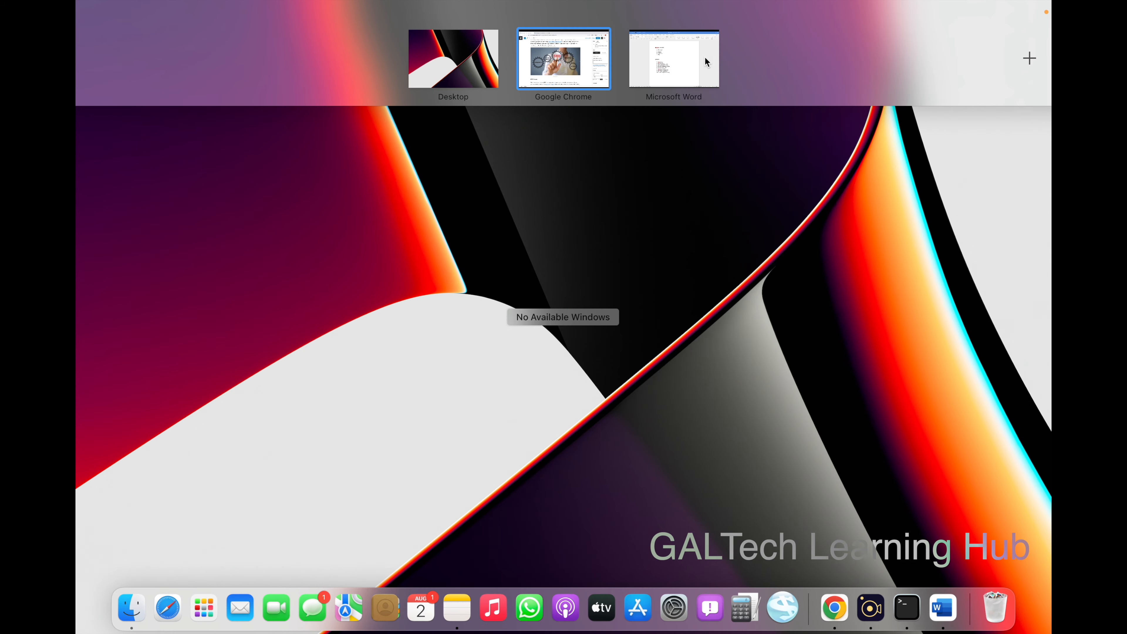
{"action": "left_click", "coordinate": [709, 60]}
{"action": "left_click_drag", "start_coordinate": [389, 367], "coordinate": [446, 367]}
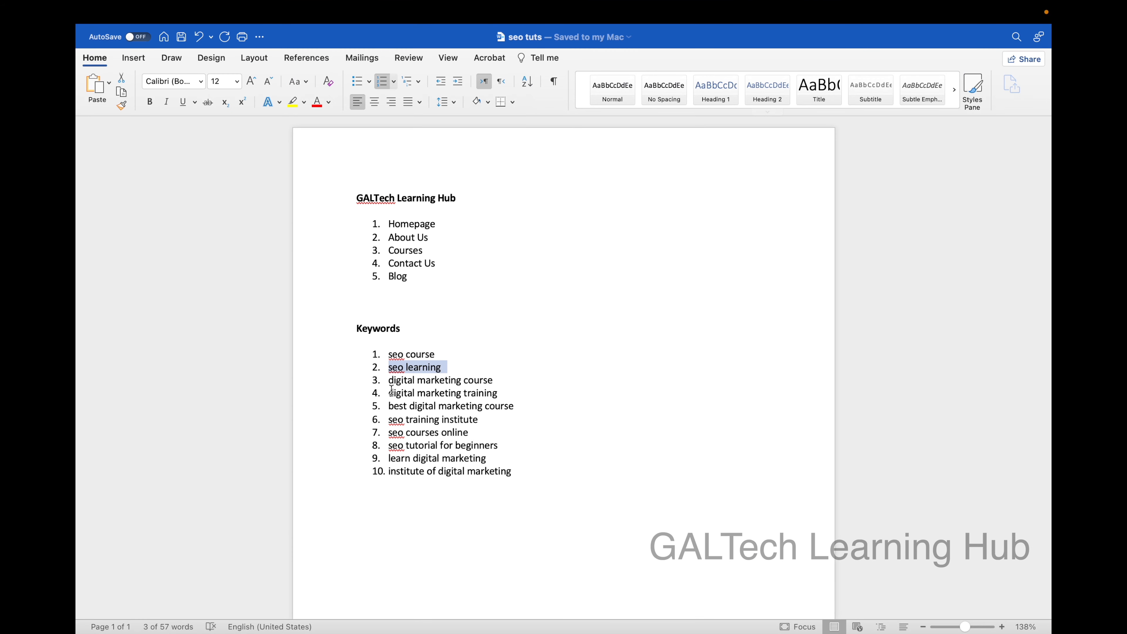
{"action": "left_click_drag", "start_coordinate": [389, 392], "coordinate": [496, 395]}
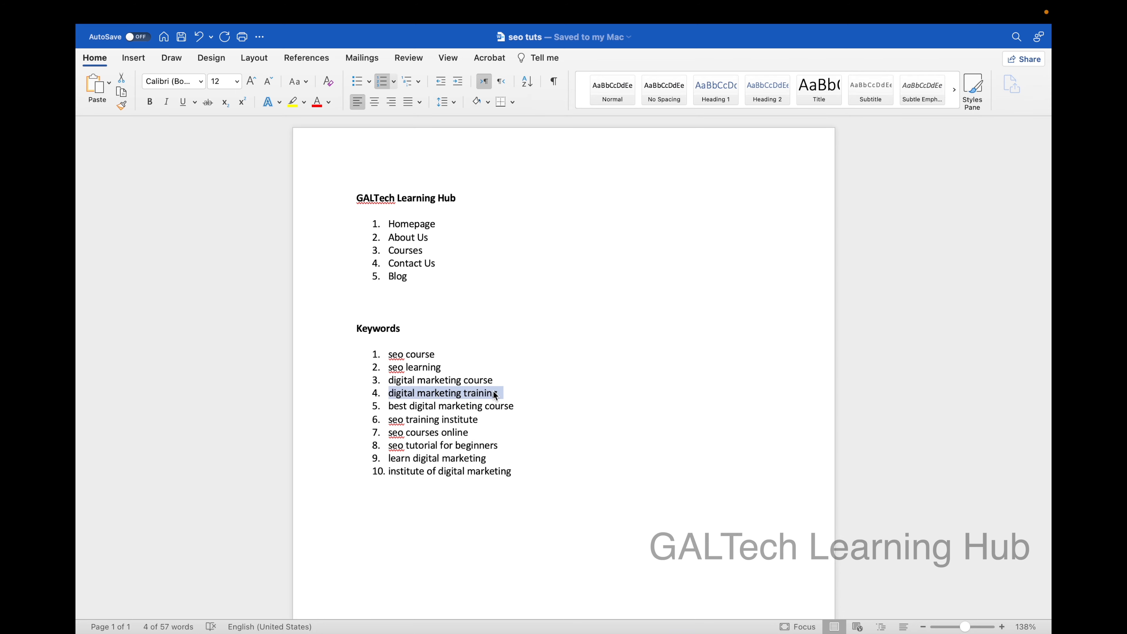
{"action": "key", "text": "ctrl+Up"}
{"action": "left_click", "coordinate": [557, 83]}
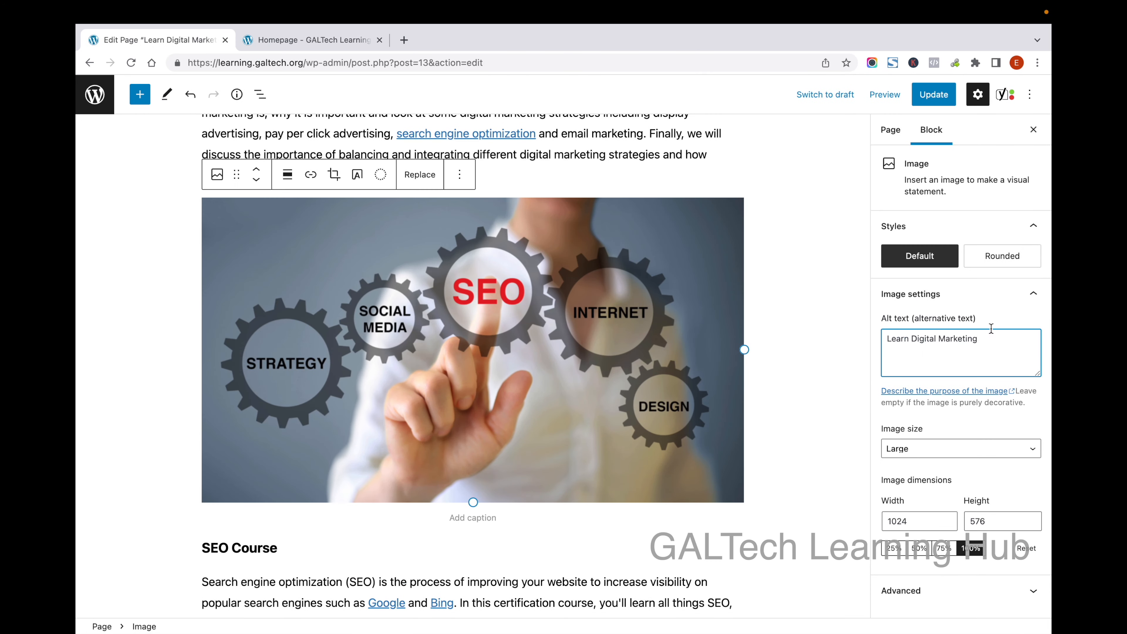
Replace the gears image's alt text with the copied keyword, removing the list number so it reads "digital marketing training"
{"action": "left_click_drag", "start_coordinate": [978, 338], "coordinate": [623, 297]}
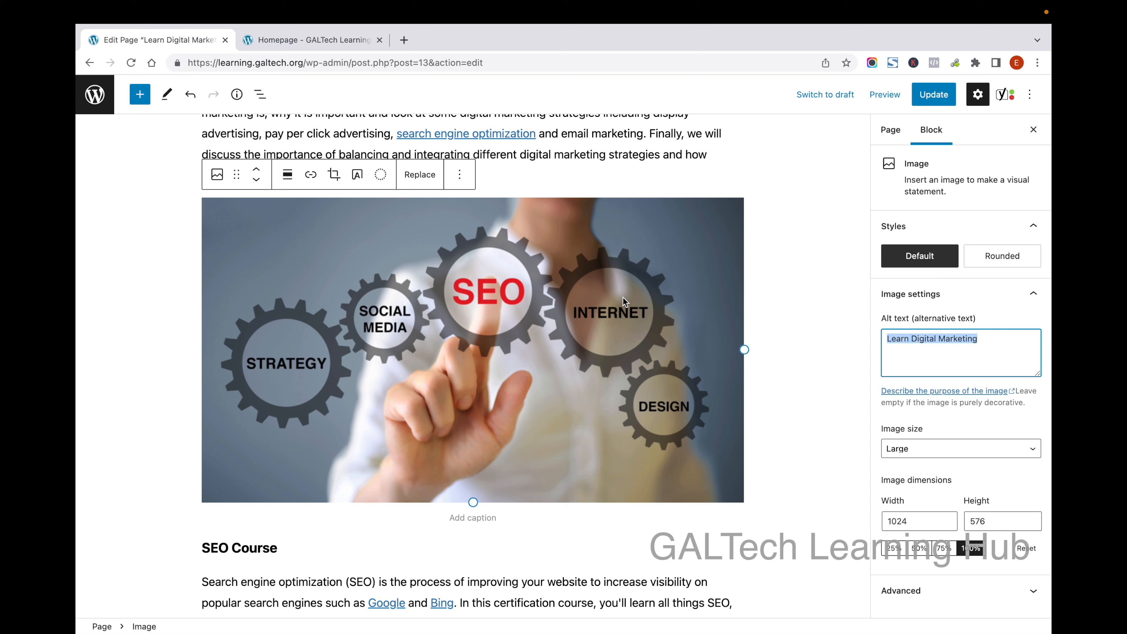
{"action": "type", "text": "4.\tdigital marketing training"}
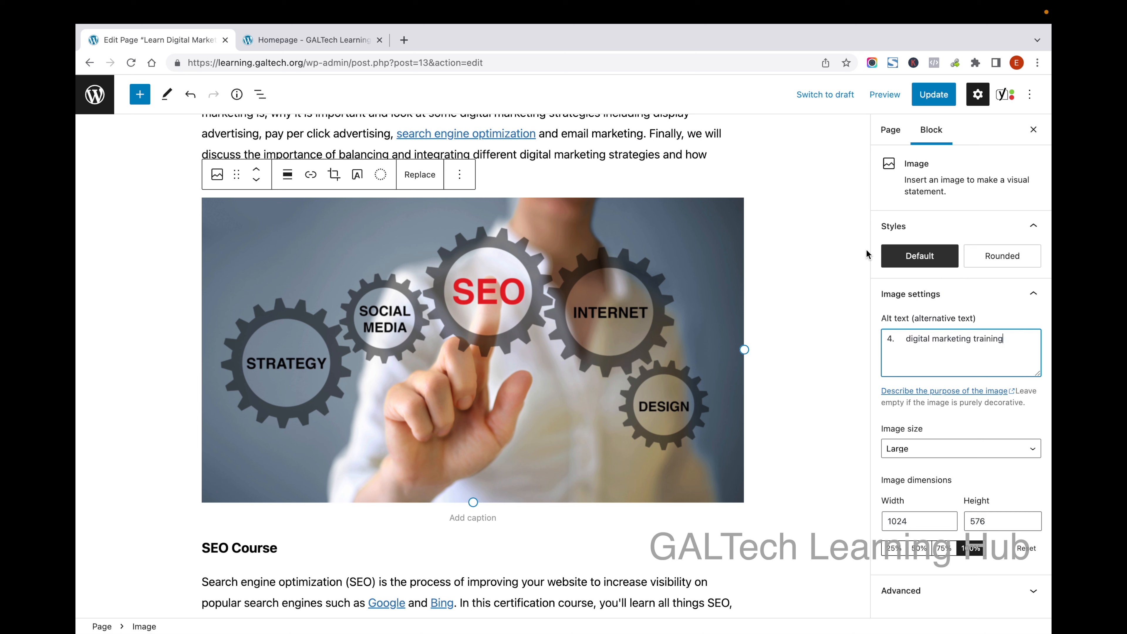
{"action": "left_click", "coordinate": [907, 341]}
{"action": "key", "text": "BackSpace"}
{"action": "key", "text": "BackSpace"}
{"action": "key", "text": "BackSpace"}
{"action": "left_click", "coordinate": [1019, 340]}
Review the optimized page from the course details back to the title, H2 heading, introductory paragraph and image
{"action": "scroll", "coordinate": [818, 365], "scroll_direction": "down", "scroll_amount": 5}
{"action": "left_click", "coordinate": [737, 409]}
{"action": "scroll", "coordinate": [737, 410], "scroll_direction": "down", "scroll_amount": 3}
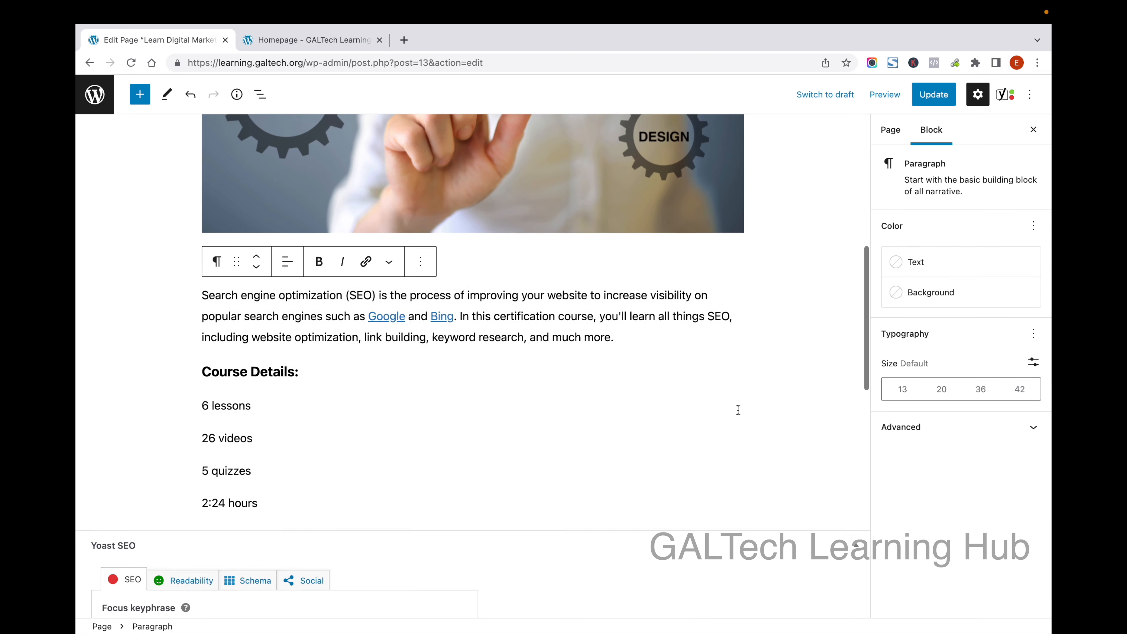
{"action": "scroll", "coordinate": [571, 267], "scroll_direction": "up", "scroll_amount": 10}
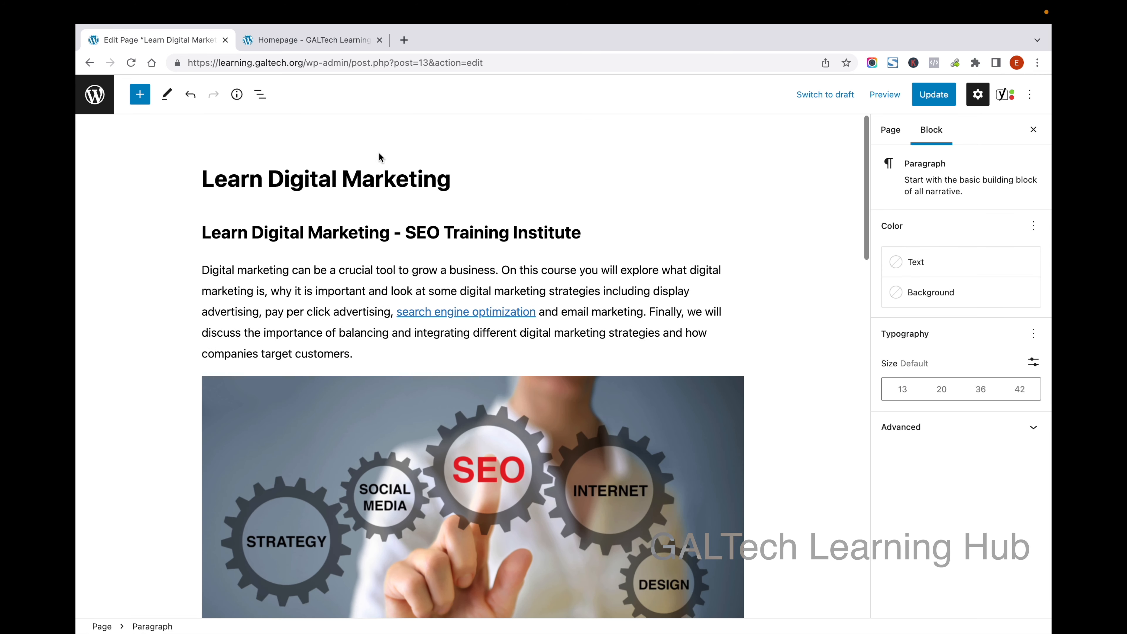
{"action": "left_click", "coordinate": [375, 178]}
{"action": "left_click", "coordinate": [324, 233]}
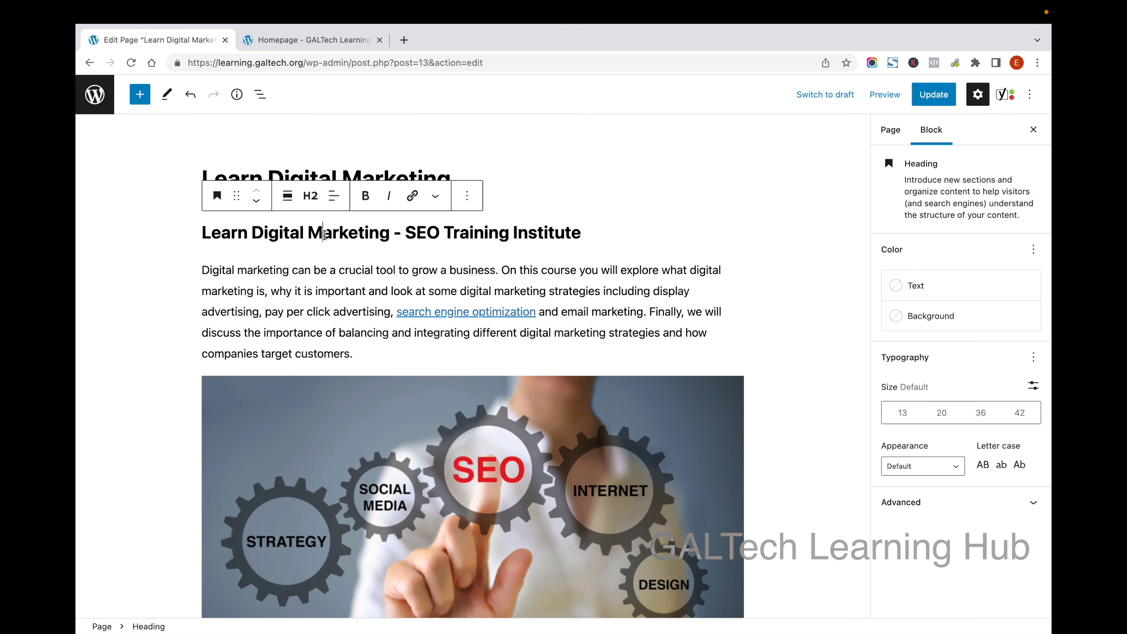
{"action": "left_click", "coordinate": [307, 280]}
{"action": "scroll", "coordinate": [458, 387], "scroll_direction": "down", "scroll_amount": 4}
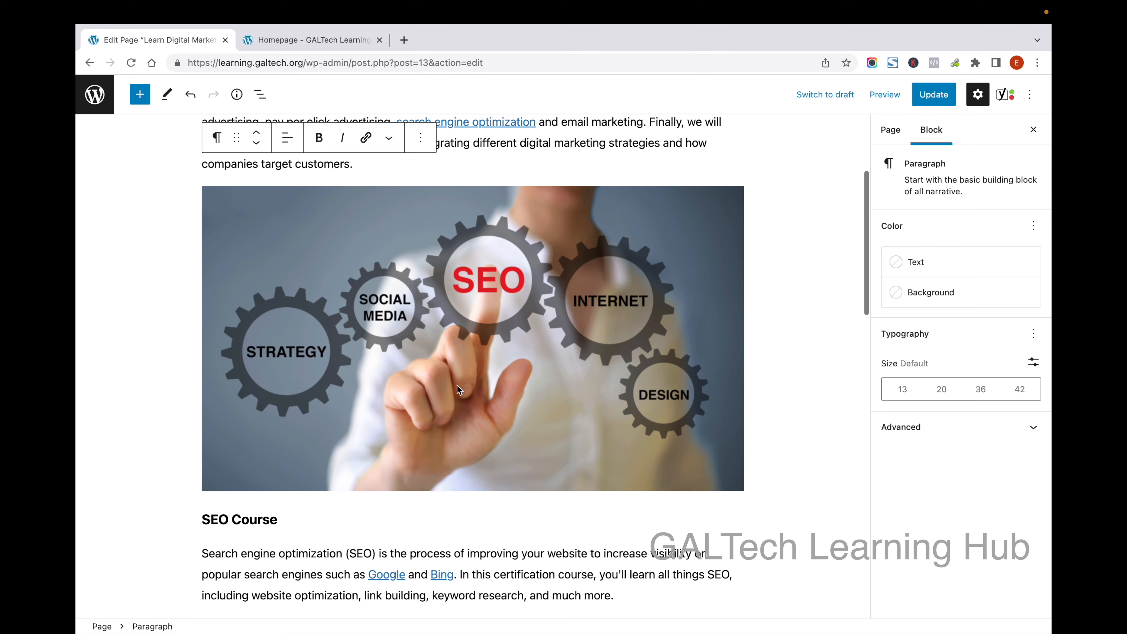
Review the page content from the title and SEO gears image through the SEO Course paragraph to the Yoast SEO section
{"action": "left_click", "coordinate": [457, 385]}
{"action": "scroll", "coordinate": [675, 417], "scroll_direction": "down", "scroll_amount": 5}
{"action": "left_click", "coordinate": [322, 390]}
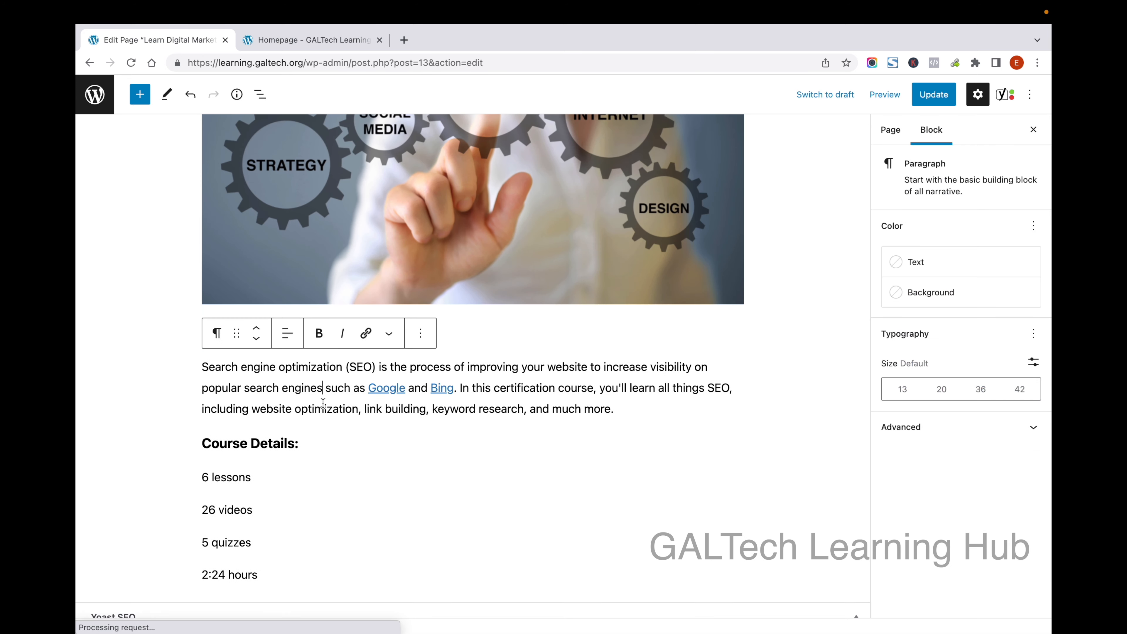
{"action": "scroll", "coordinate": [645, 407], "scroll_direction": "up", "scroll_amount": 8}
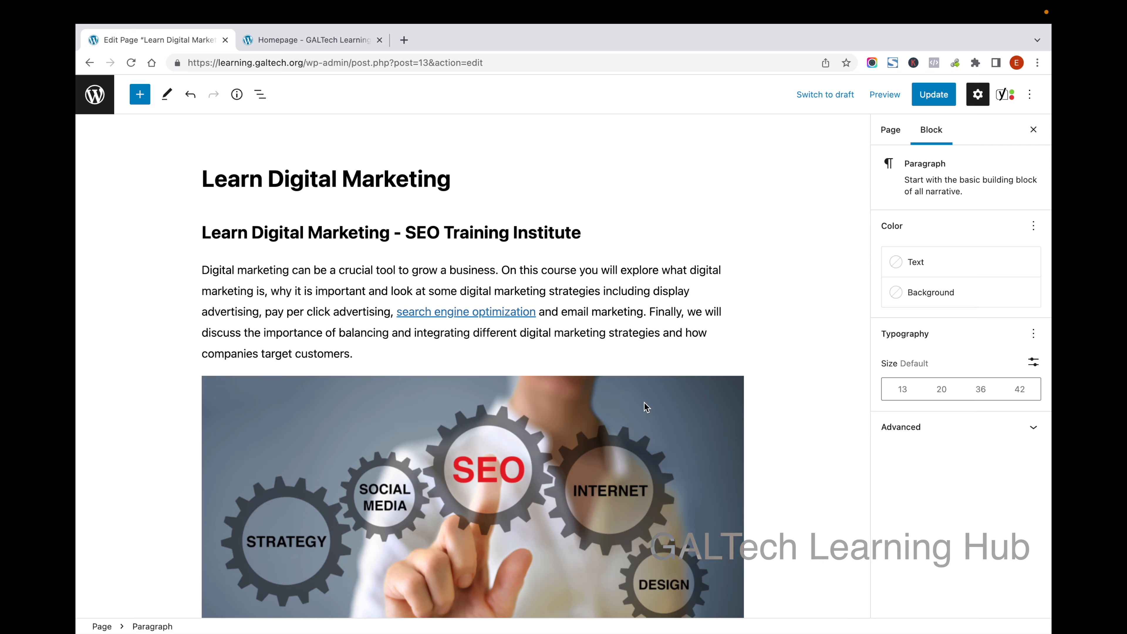
{"action": "scroll", "coordinate": [645, 402], "scroll_direction": "down", "scroll_amount": 15}
{"action": "scroll", "coordinate": [522, 361], "scroll_direction": "up", "scroll_amount": 9}
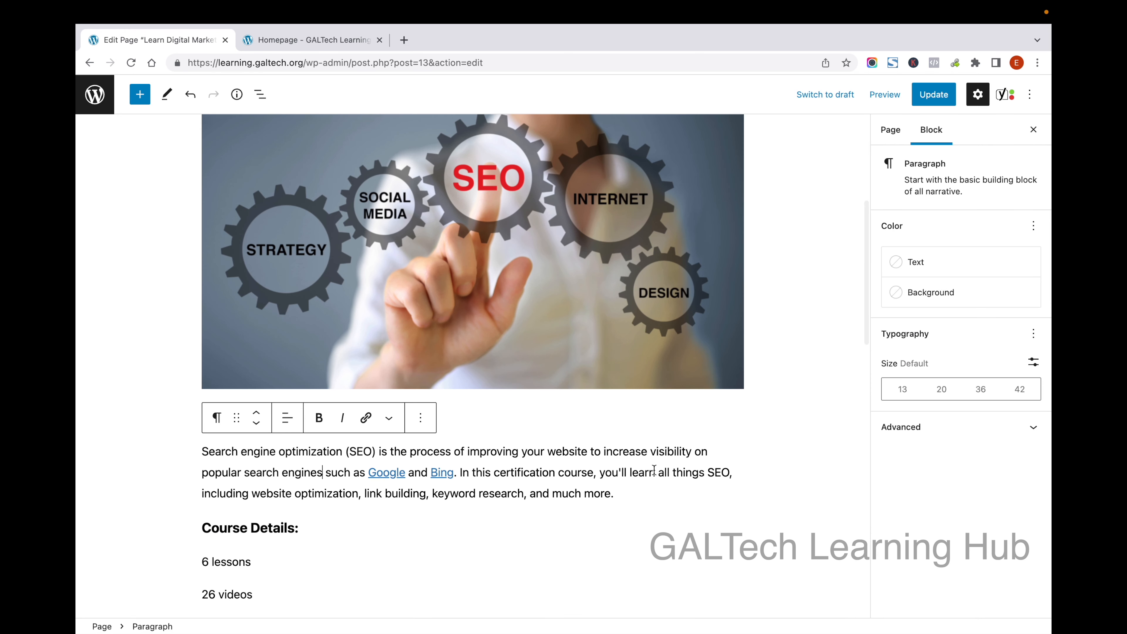
{"action": "left_click", "coordinate": [625, 501]}
{"action": "scroll", "coordinate": [618, 307], "scroll_direction": "down", "scroll_amount": 10}
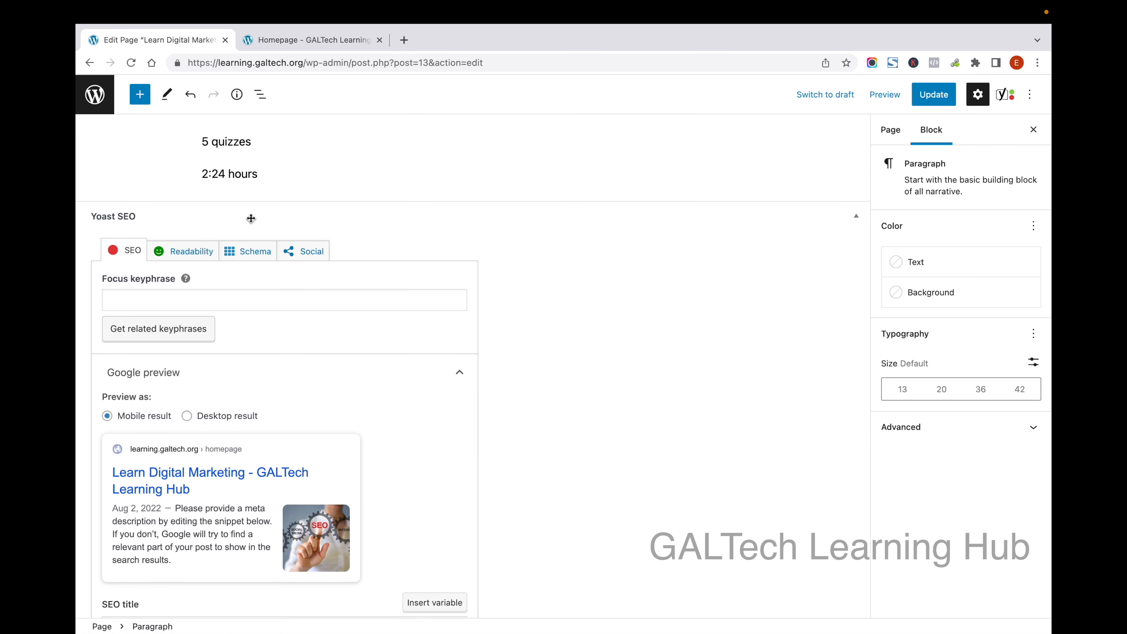
Copy the page title "Learn Digital Marketing" and paste it as the Yoast SEO focus keyphrase
{"action": "left_click", "coordinate": [186, 295]}
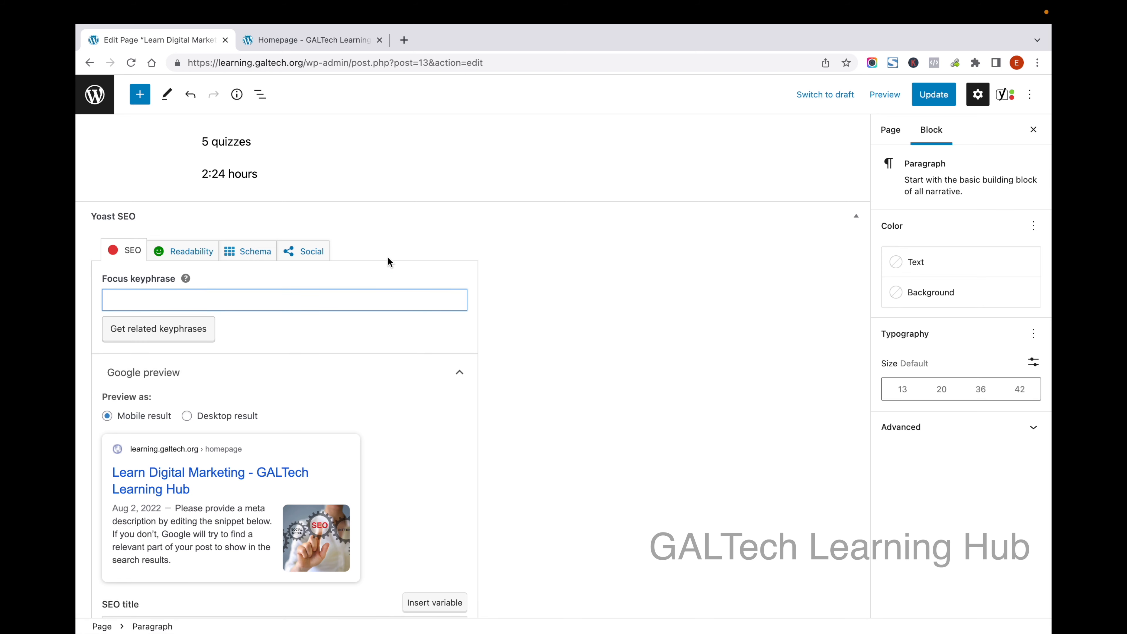
{"action": "scroll", "coordinate": [242, 280], "scroll_direction": "up", "scroll_amount": 20}
{"action": "left_click", "coordinate": [383, 177]}
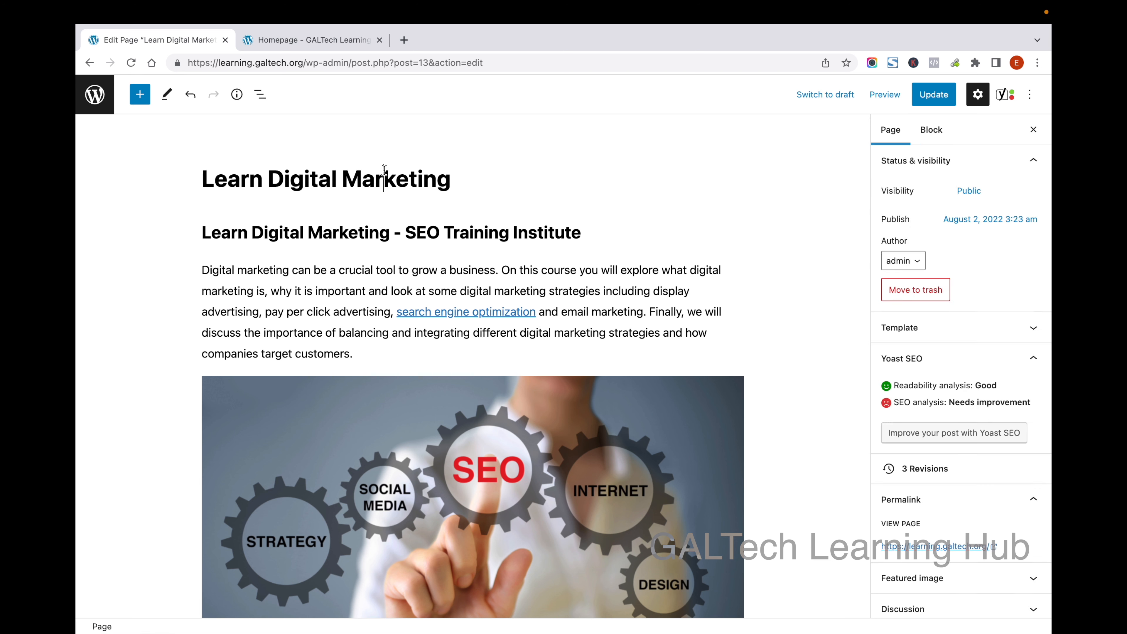
{"action": "mouse_move", "coordinate": [453, 176]}
{"action": "left_mouse_down"}
{"action": "mouse_move", "coordinate": [202, 182]}
{"action": "mouse_move", "coordinate": [456, 179]}
{"action": "left_mouse_up"}
{"action": "key", "text": "super+c"}
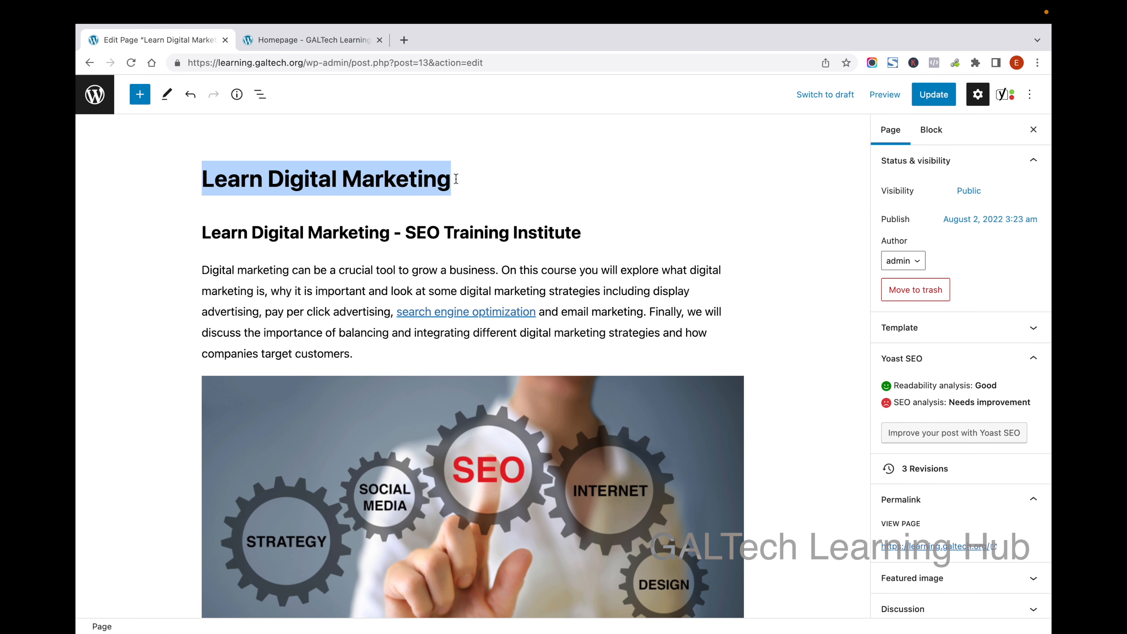
{"action": "scroll", "coordinate": [456, 179], "scroll_direction": "down", "scroll_amount": 20}
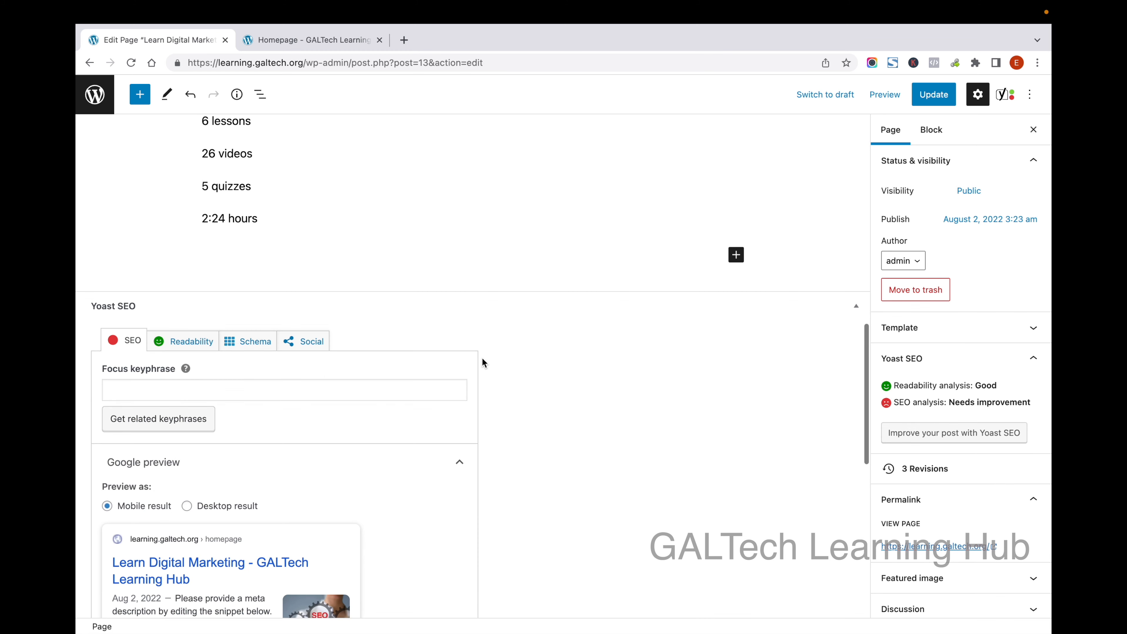
{"action": "left_click", "coordinate": [288, 349]}
{"action": "key", "text": "super+v"}
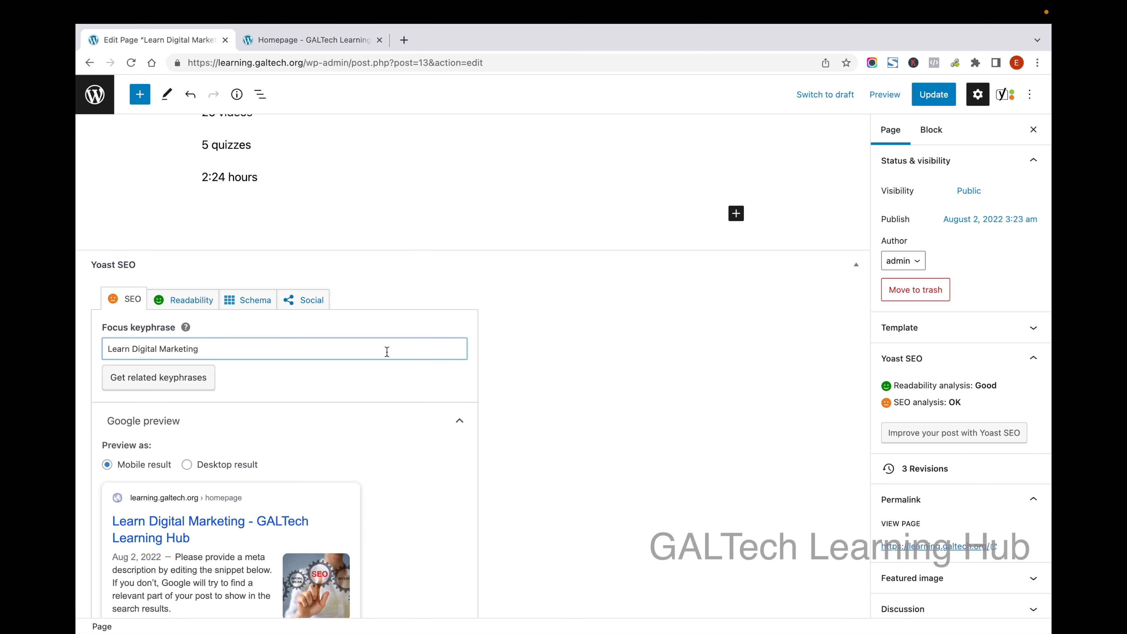
Compare the mobile and desktop versions of the Google preview, finishing on the mobile result
{"action": "scroll", "coordinate": [385, 351], "scroll_direction": "down", "scroll_amount": 2}
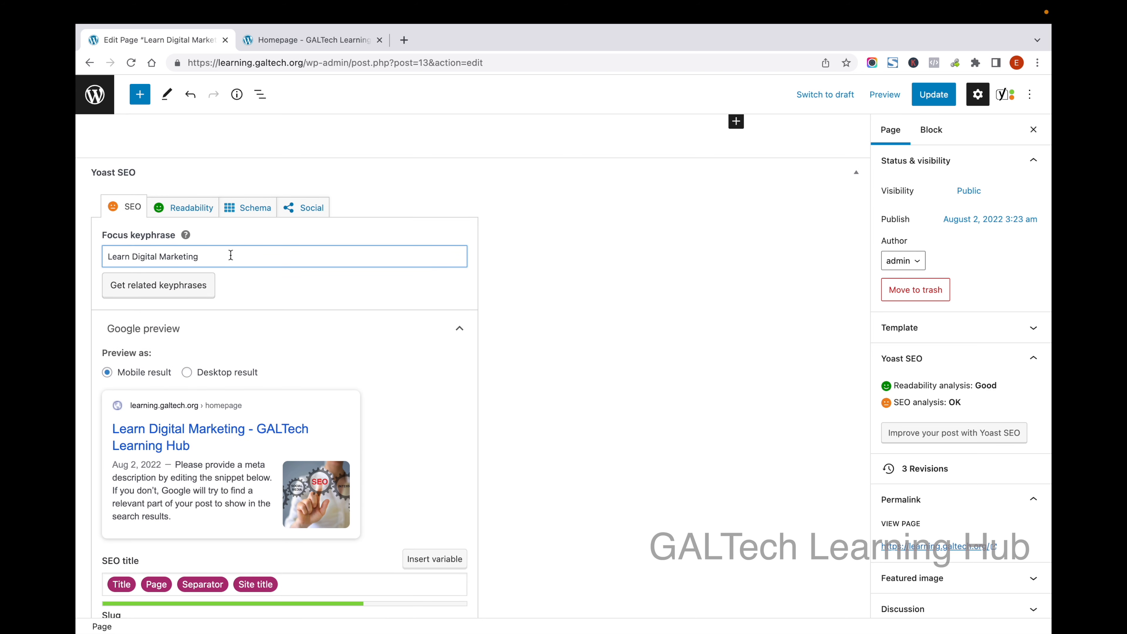
{"action": "scroll", "coordinate": [182, 389], "scroll_direction": "down", "scroll_amount": 2}
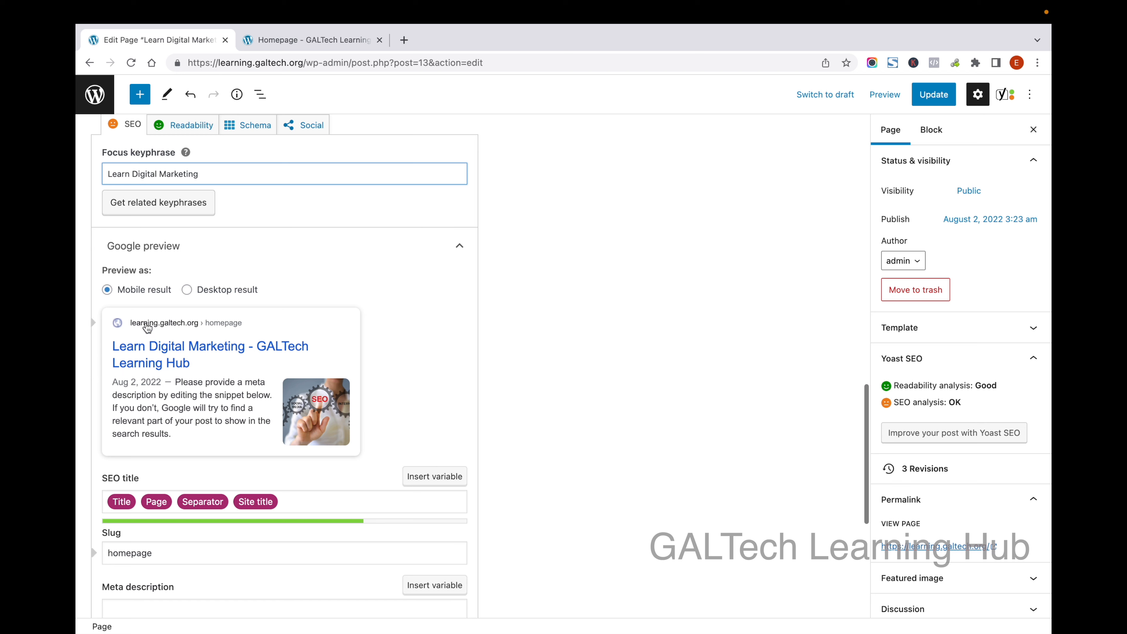
{"action": "left_click", "coordinate": [187, 291]}
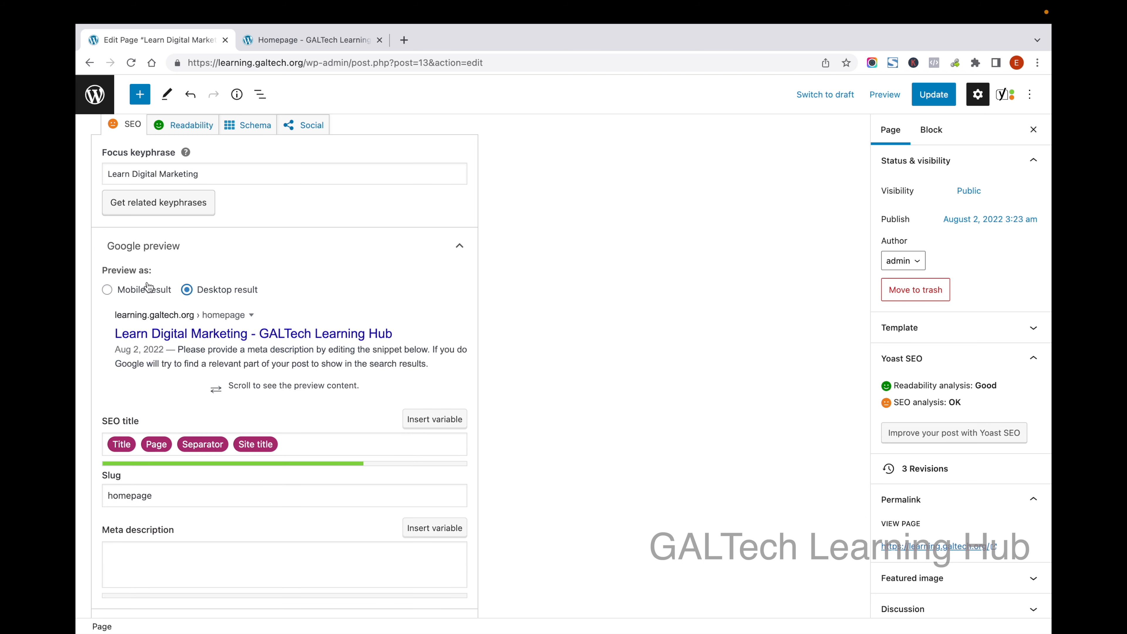
{"action": "left_click", "coordinate": [107, 289]}
{"action": "left_click", "coordinate": [186, 290]}
{"action": "left_click", "coordinate": [107, 290]}
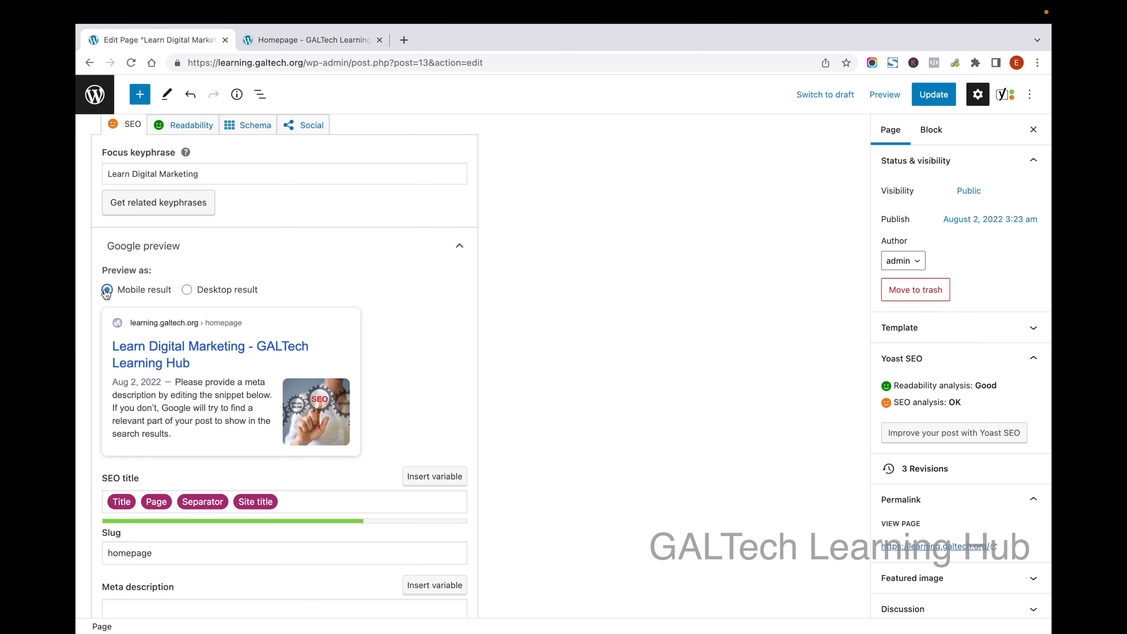
{"action": "left_click", "coordinate": [186, 290]}
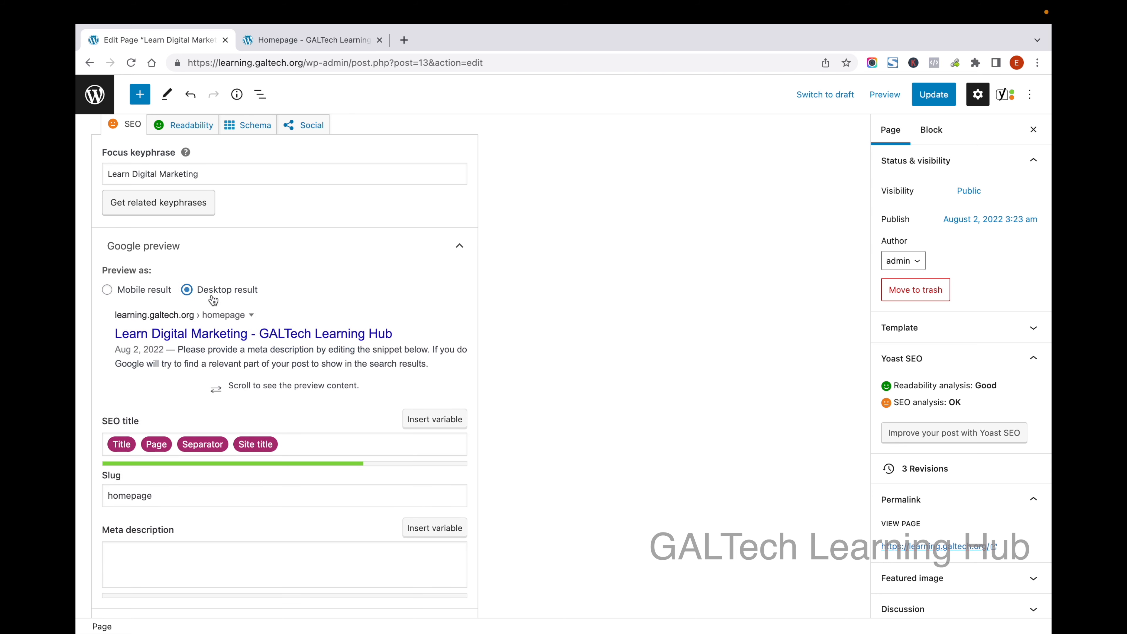
{"action": "left_click", "coordinate": [107, 289]}
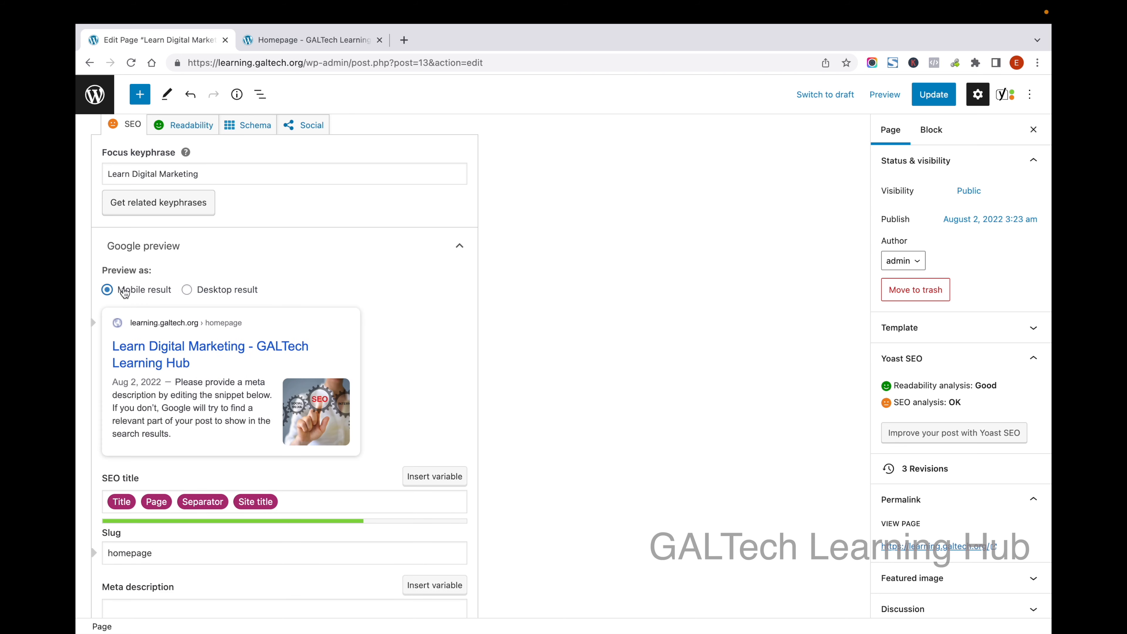
Try removing the Title variable from the Yoast SEO title, and undo the removal
{"action": "scroll", "coordinate": [275, 316], "scroll_direction": "down", "scroll_amount": 1}
{"action": "scroll", "coordinate": [275, 317], "scroll_direction": "down", "scroll_amount": 2}
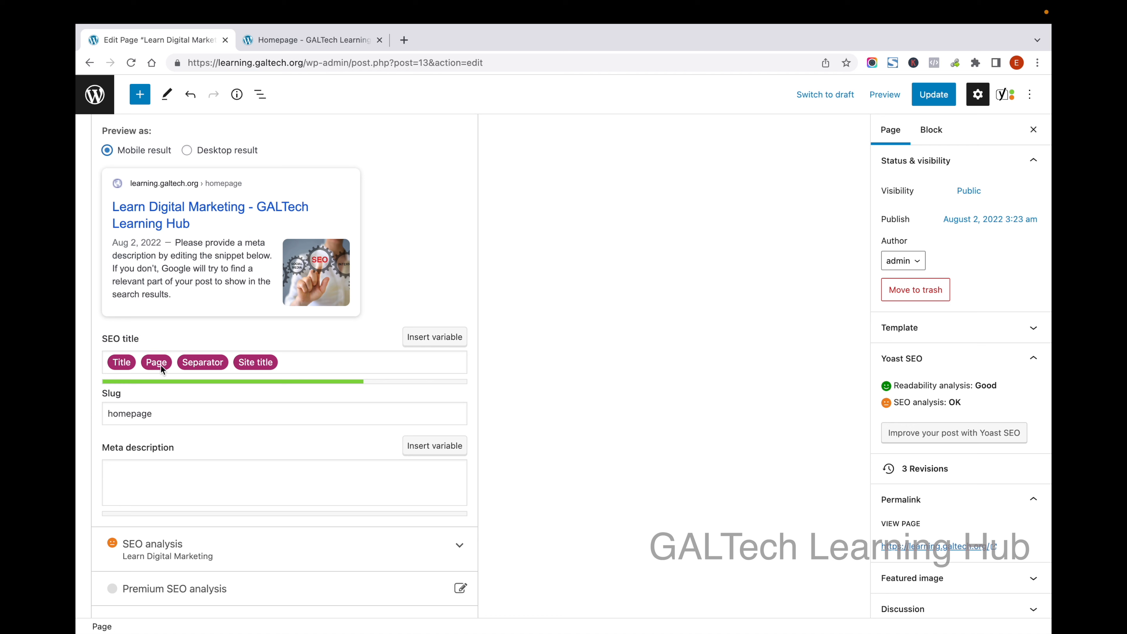
{"action": "left_click", "coordinate": [139, 364]}
{"action": "key", "text": "BackSpace"}
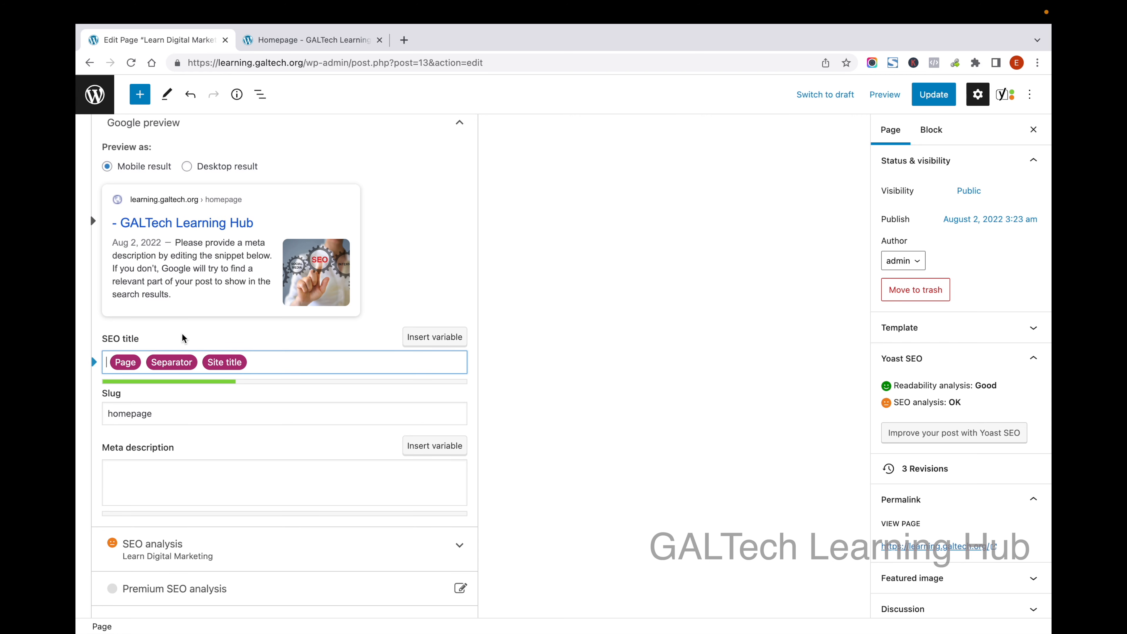
{"action": "key", "text": "ctrl+z"}
{"action": "scroll", "coordinate": [310, 244], "scroll_direction": "up", "scroll_amount": 7}
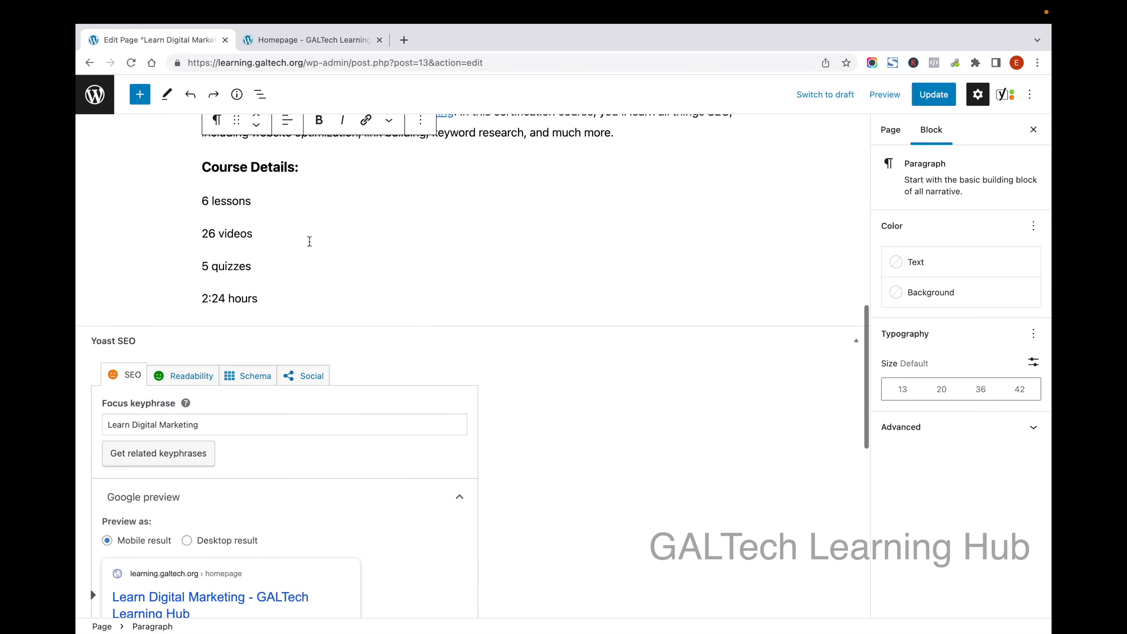
Remove the Page variable from the Yoast SEO title
{"action": "scroll", "coordinate": [310, 244], "scroll_direction": "down", "scroll_amount": 7}
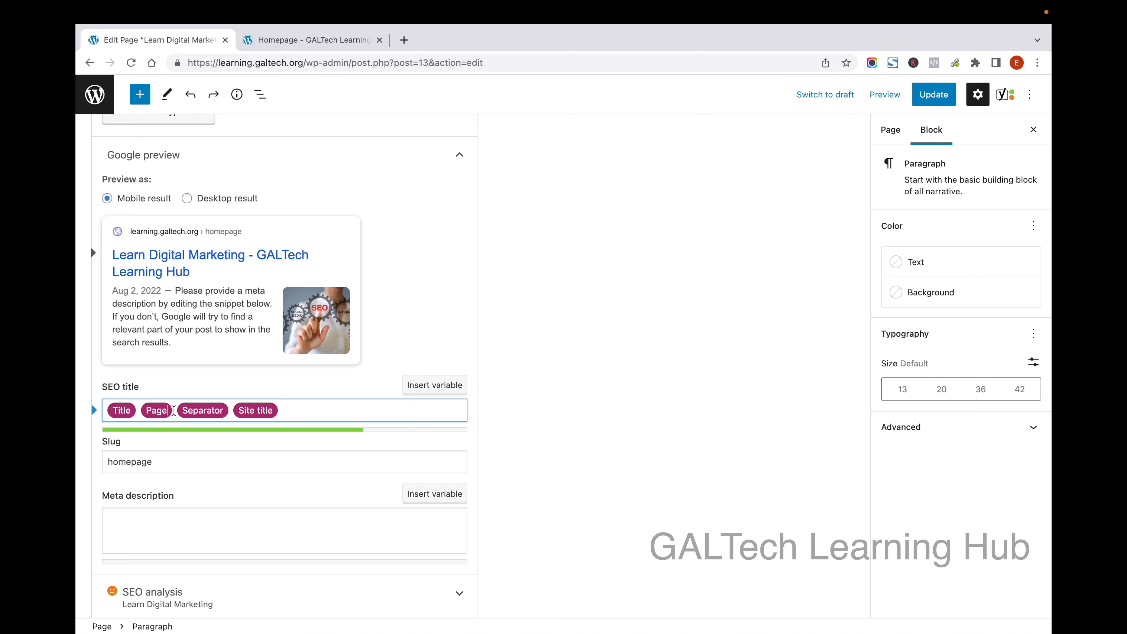
{"action": "key", "text": "BackSpace"}
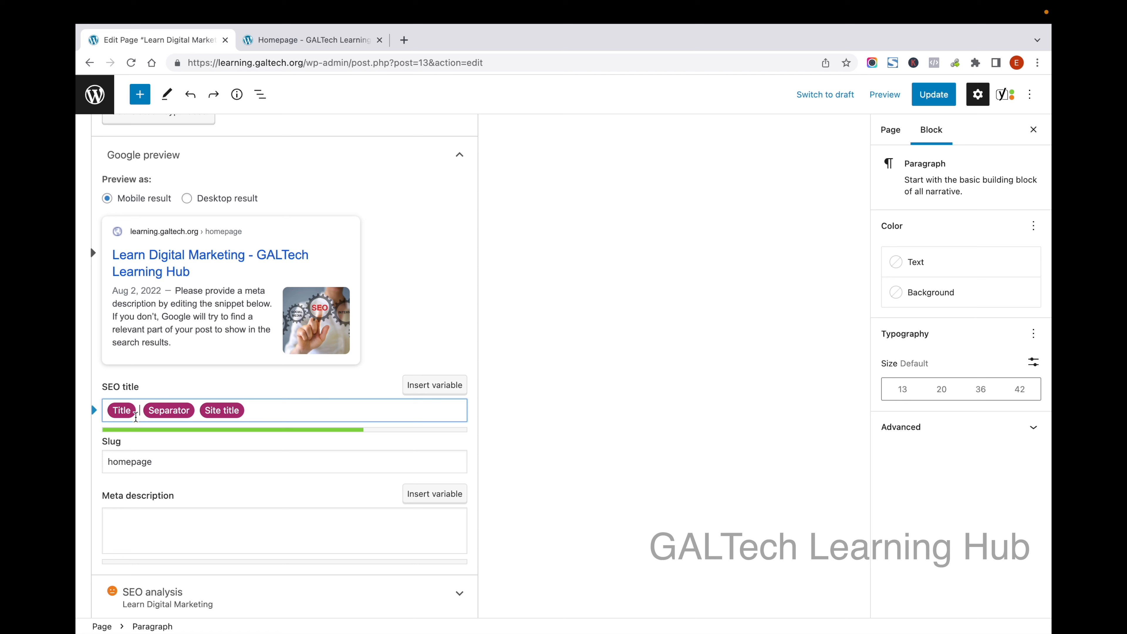
Add "|" after the Title variable, and copy the keyword "digital marketing course" from the Word document before returning to the Chrome page editor
{"action": "left_click", "coordinate": [136, 414]}
{"action": "type", "text": "|"}
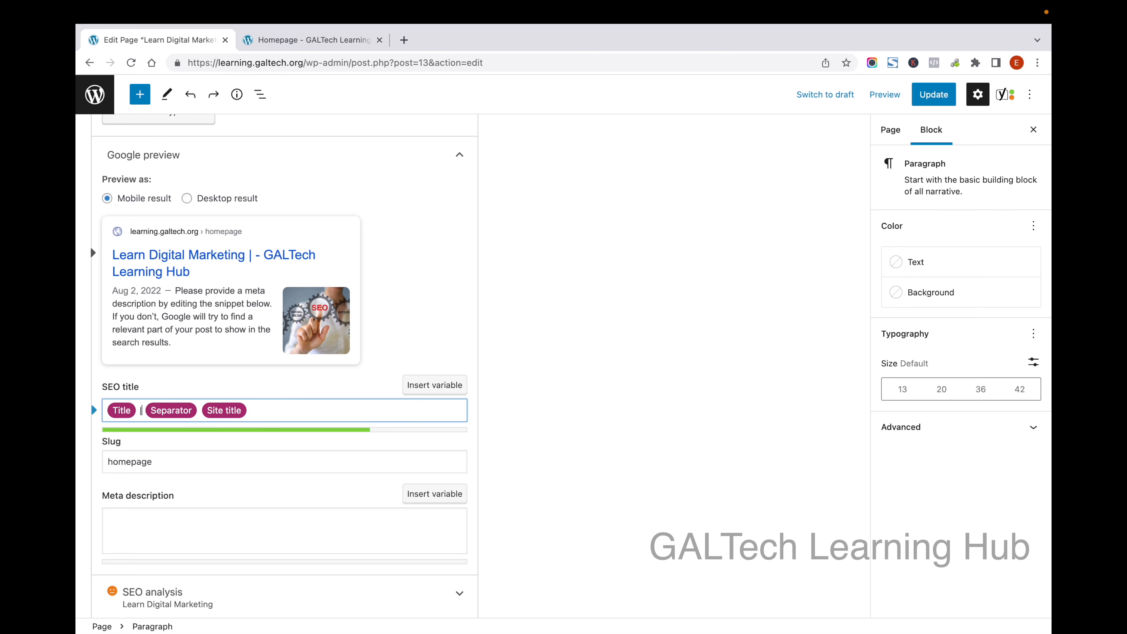
{"action": "key", "text": "ctrl+Up"}
{"action": "left_click", "coordinate": [681, 71]}
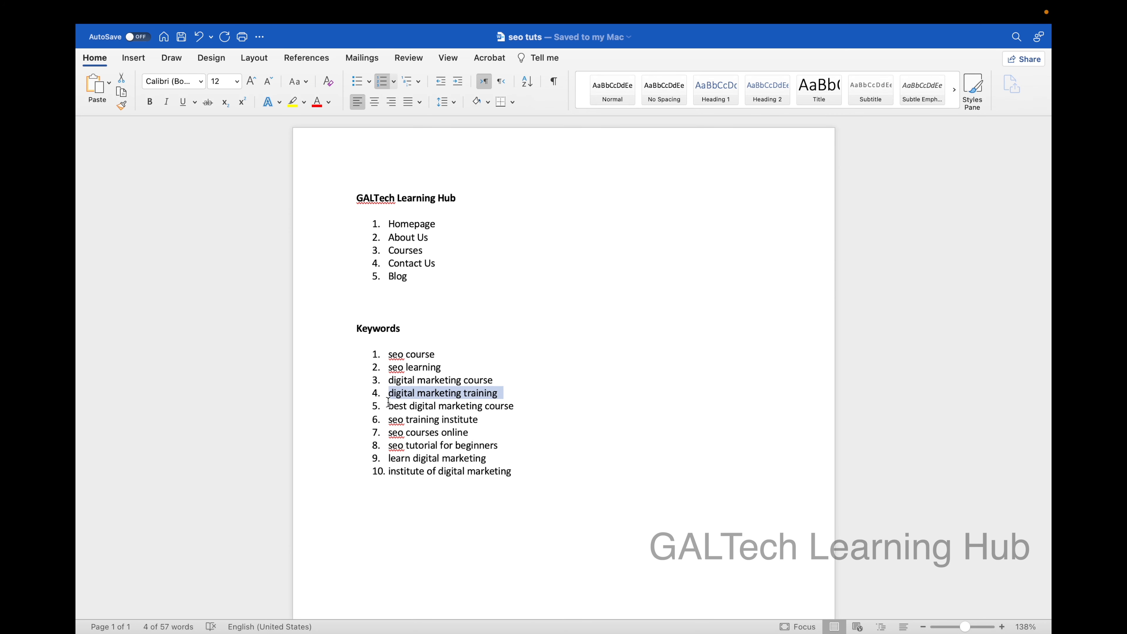
{"action": "left_click_drag", "start_coordinate": [389, 379], "coordinate": [515, 378]}
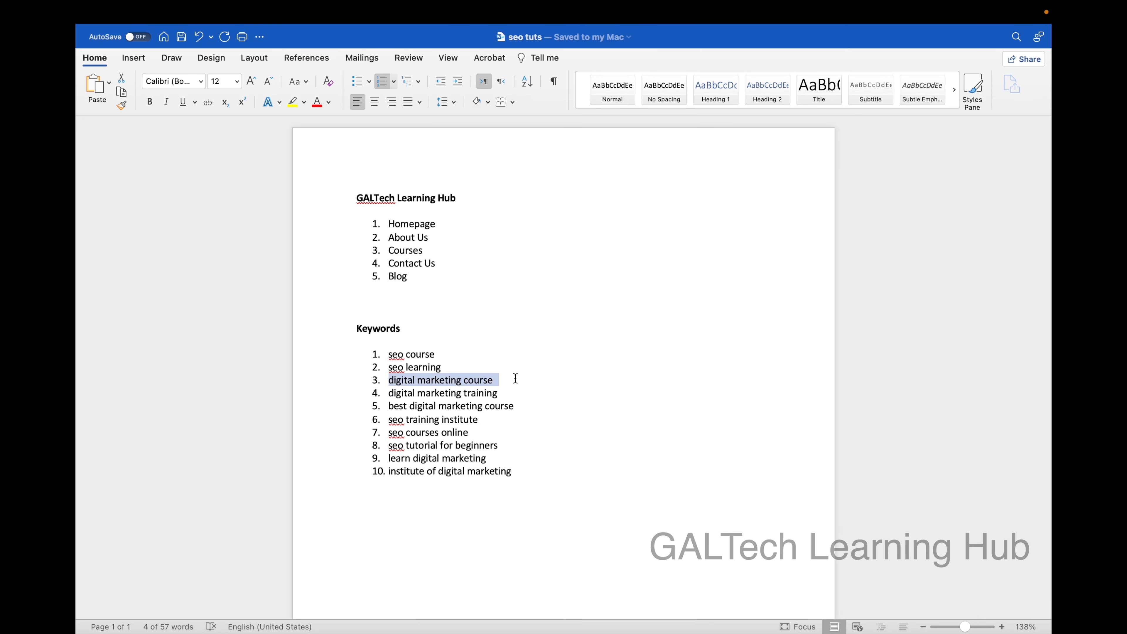
{"action": "key", "text": "ctrl+Up"}
{"action": "left_click", "coordinate": [552, 88]}
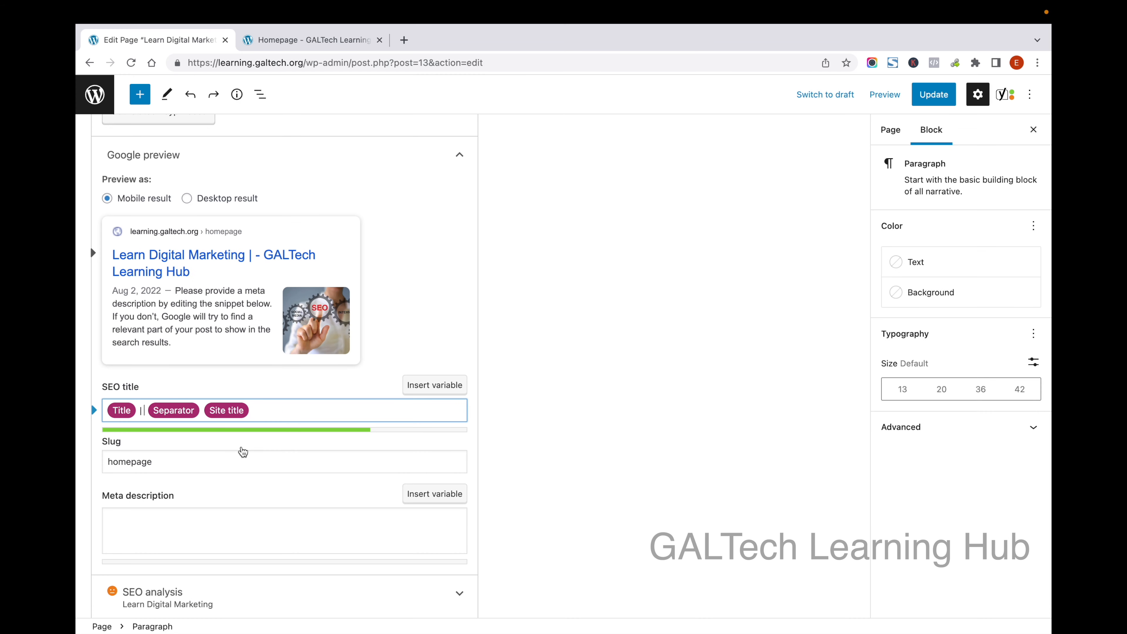
Paste the copied keyword "digital marketing course" after the "|" in the SEO title and strip its list number
{"action": "type", "text": "3.\tdigital marketing course"}
{"action": "left_click", "coordinate": [169, 410]}
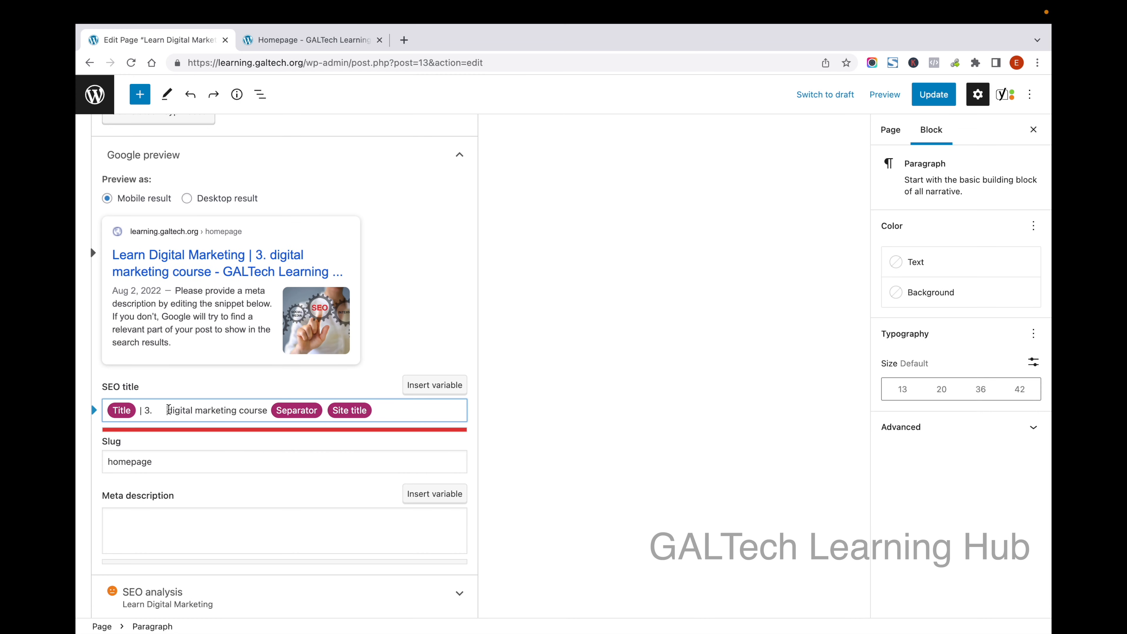
{"action": "key", "text": "BackSpace"}
{"action": "key", "text": "BackSpace"}
{"action": "key", "text": "BackSpace"}
Capitalize each word of the pasted keyword in the SEO title so it reads "Digital Marketing Course"
{"action": "key", "text": "Delete"}
{"action": "type", "text": "D"}
{"action": "key", "text": "Right"}
{"action": "key", "text": "Right"}
{"action": "key", "text": "Right"}
{"action": "key", "text": "Right"}
{"action": "key", "text": "Right"}
{"action": "key", "text": "Right"}
{"action": "key", "text": "Right"}
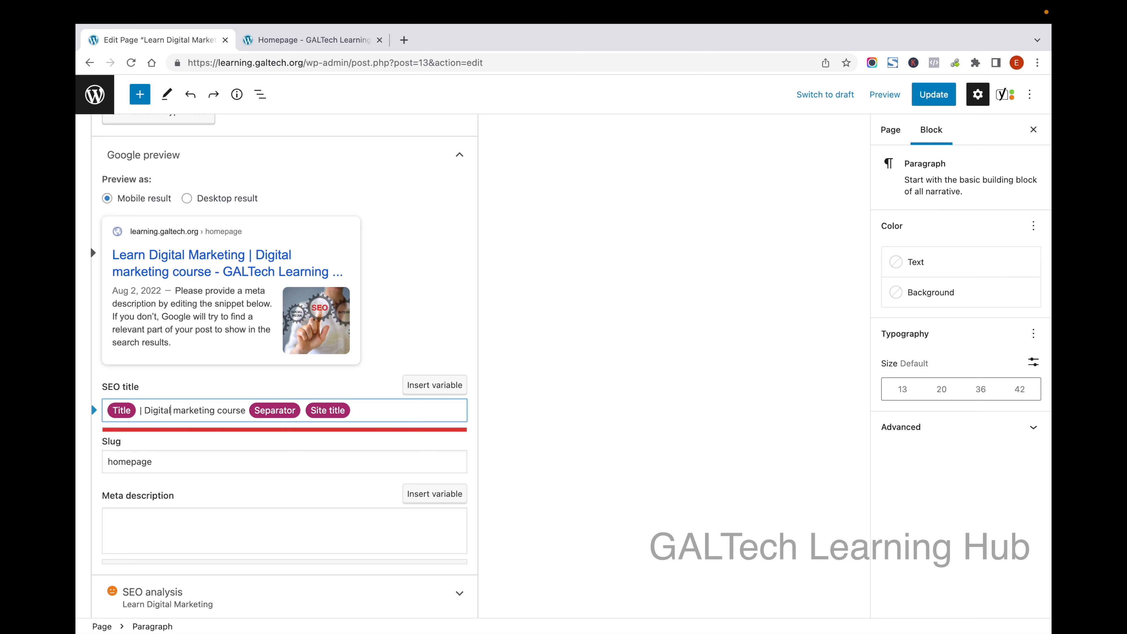
{"action": "key", "text": "Delete"}
{"action": "type", "text": "M"}
{"action": "key", "text": "Right"}
{"action": "key", "text": "Right"}
{"action": "key", "text": "Right"}
{"action": "key", "text": "Right"}
{"action": "key", "text": "Right"}
{"action": "key", "text": "Right"}
{"action": "key", "text": "Right"}
{"action": "key", "text": "Right"}
{"action": "key", "text": "Right"}
{"action": "key", "text": "Right"}
{"action": "key", "text": "BackSpace"}
{"action": "type", "text": "C"}
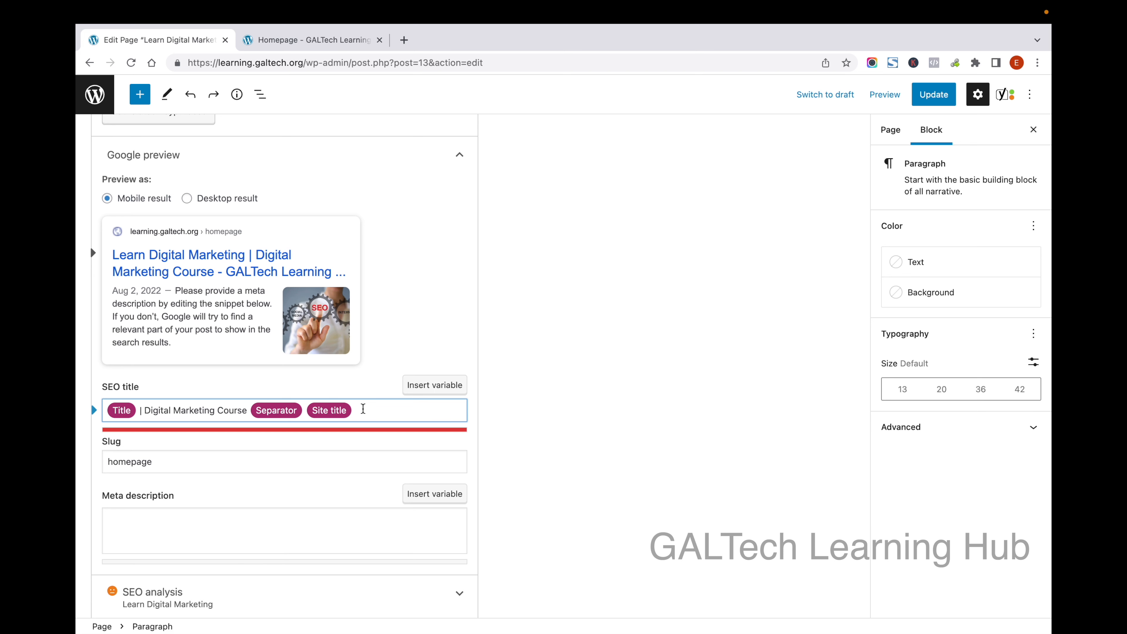
Delete "| Digital Marketing Course" from the SEO title, keeping only the Title, Separator and Site title variables
{"action": "left_click_drag", "start_coordinate": [247, 409], "coordinate": [140, 409]}
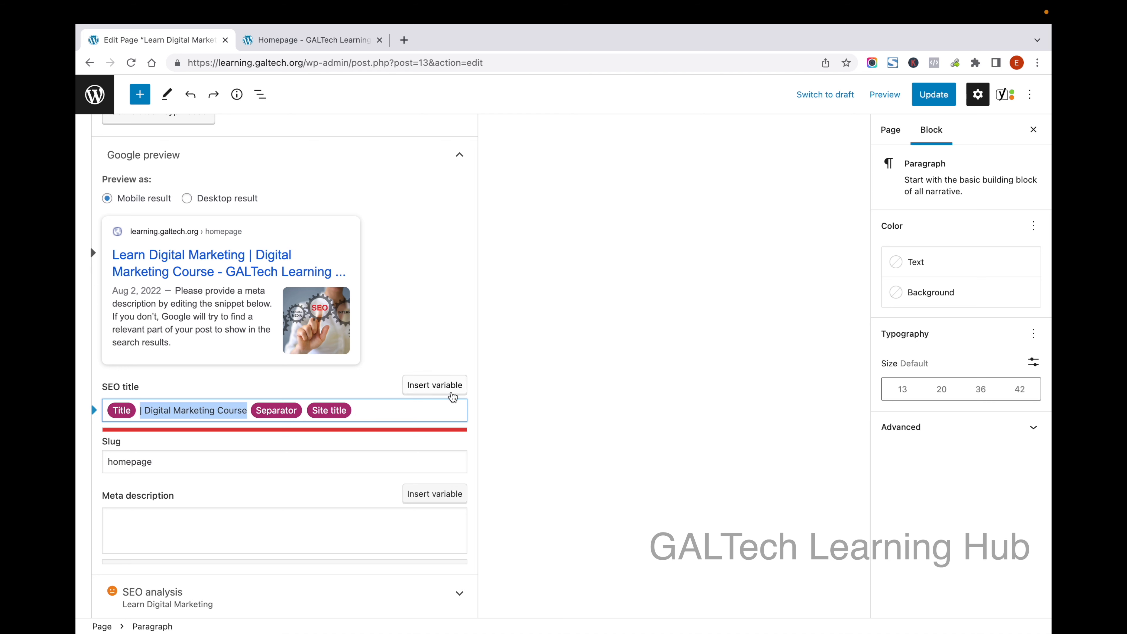
{"action": "left_click", "coordinate": [397, 411]}
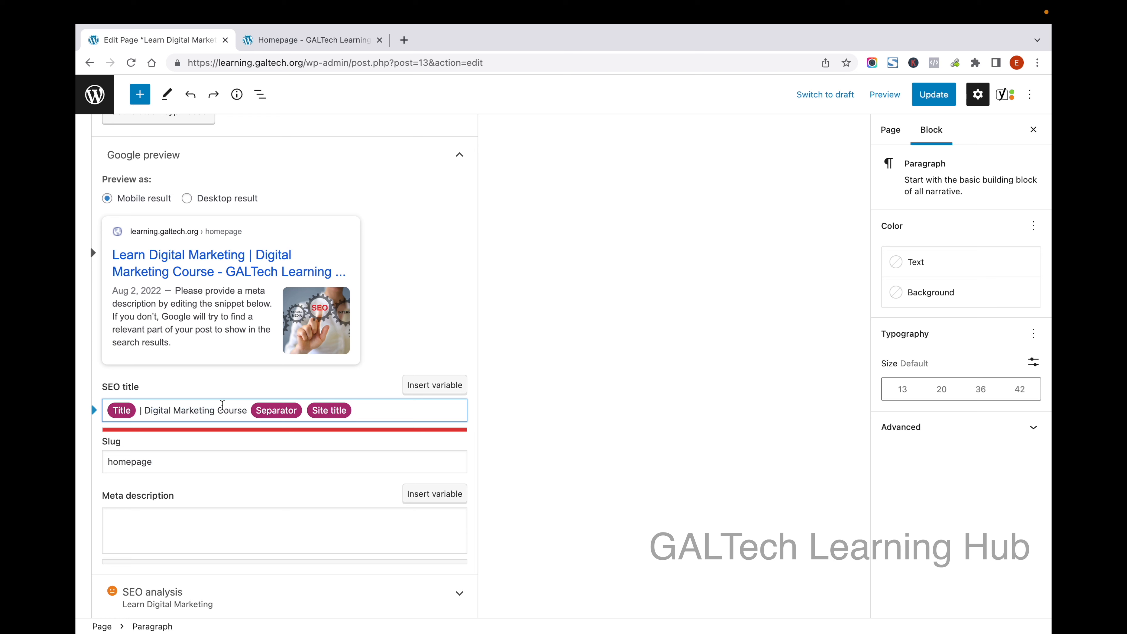
{"action": "left_click_drag", "start_coordinate": [248, 410], "coordinate": [139, 411]}
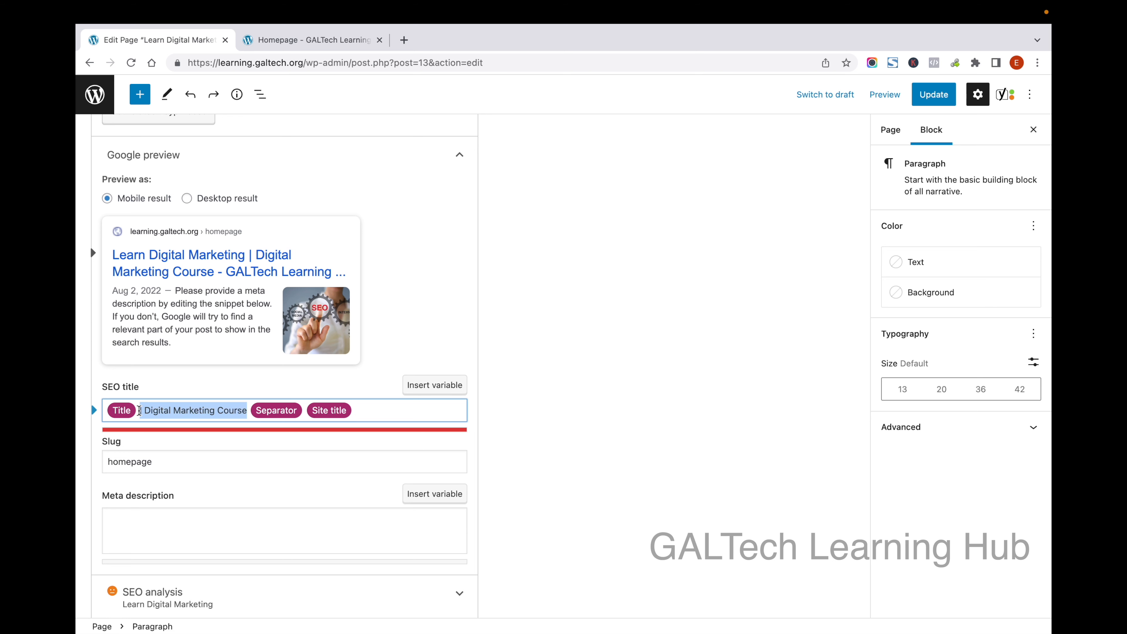
{"action": "key", "text": "BackSpace"}
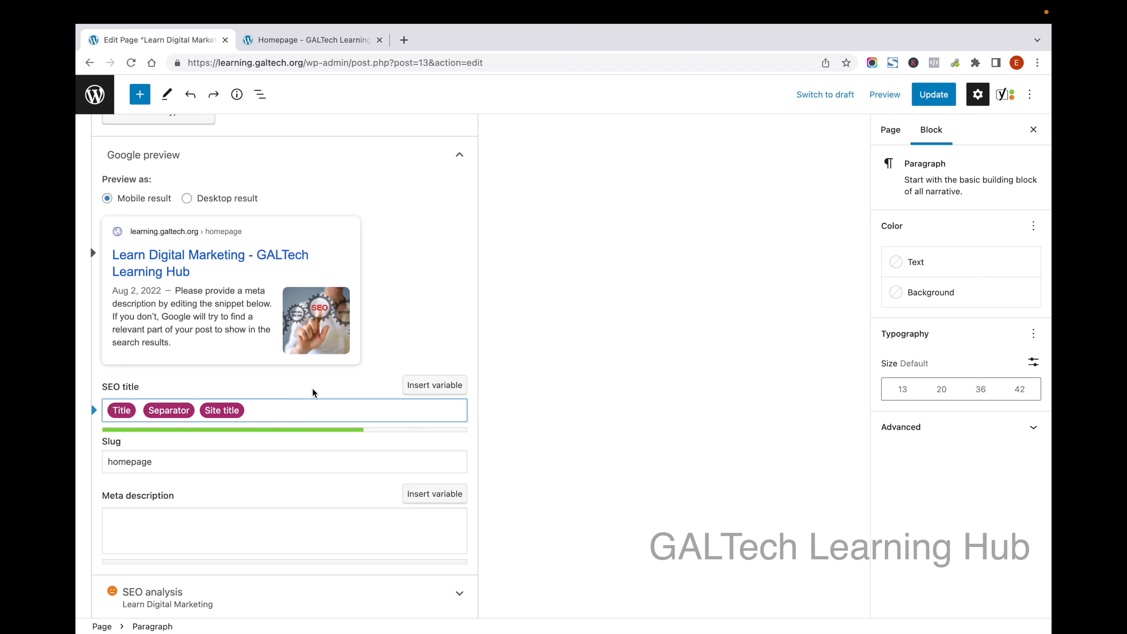
Edit the Yoast meta description, removing its closing sentence "We serve clients across the world."
{"action": "left_click", "coordinate": [229, 524]}
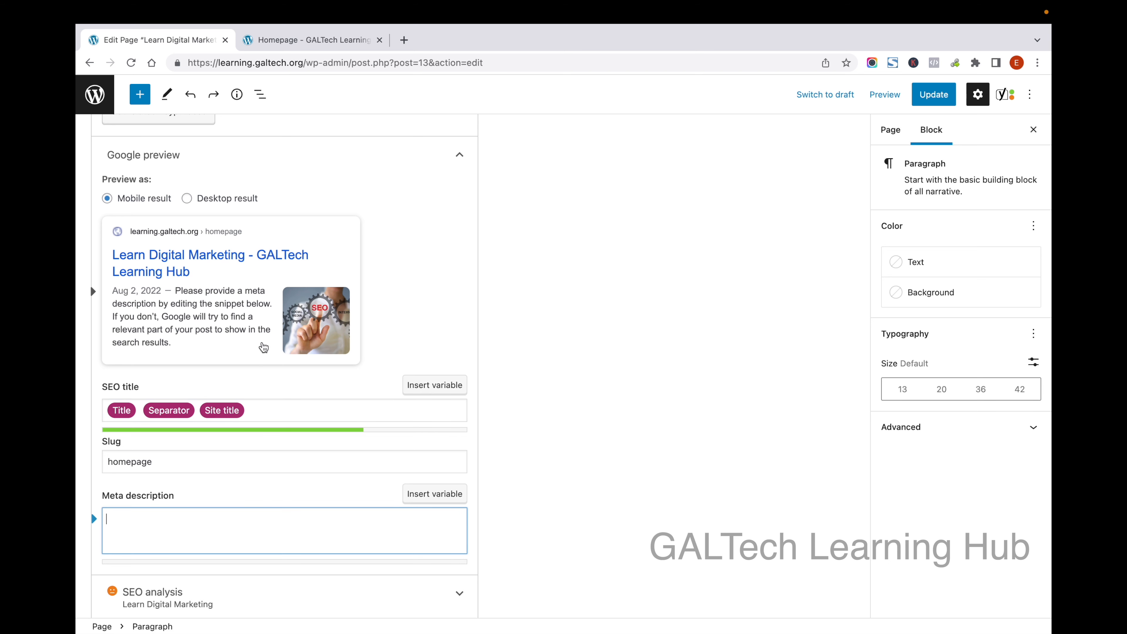
{"action": "scroll", "coordinate": [262, 351], "scroll_direction": "down", "scroll_amount": 3}
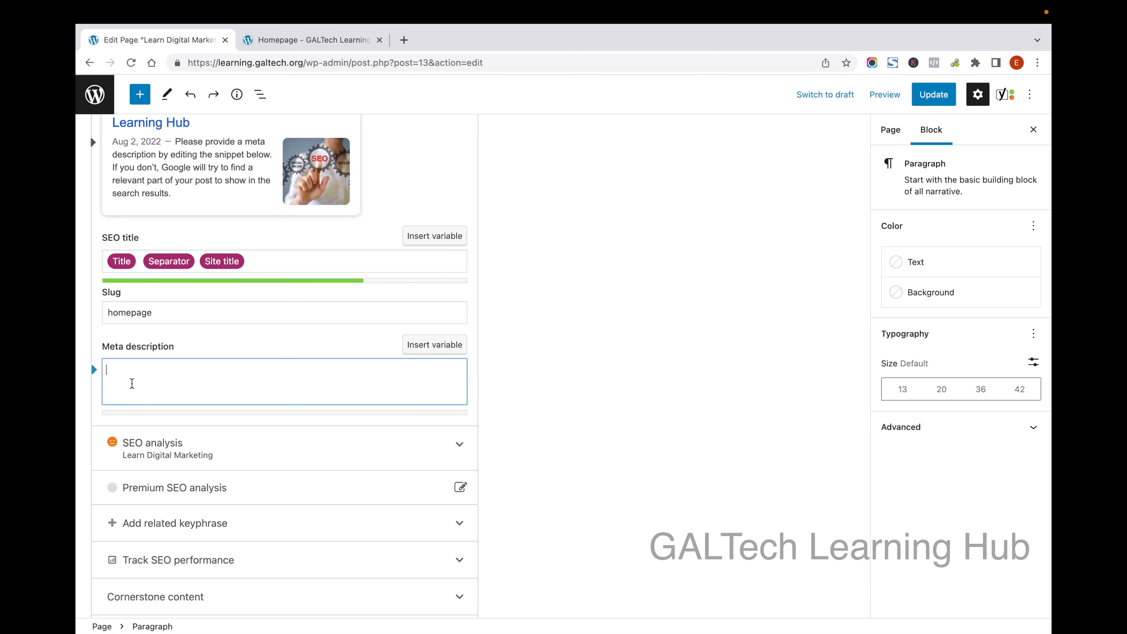
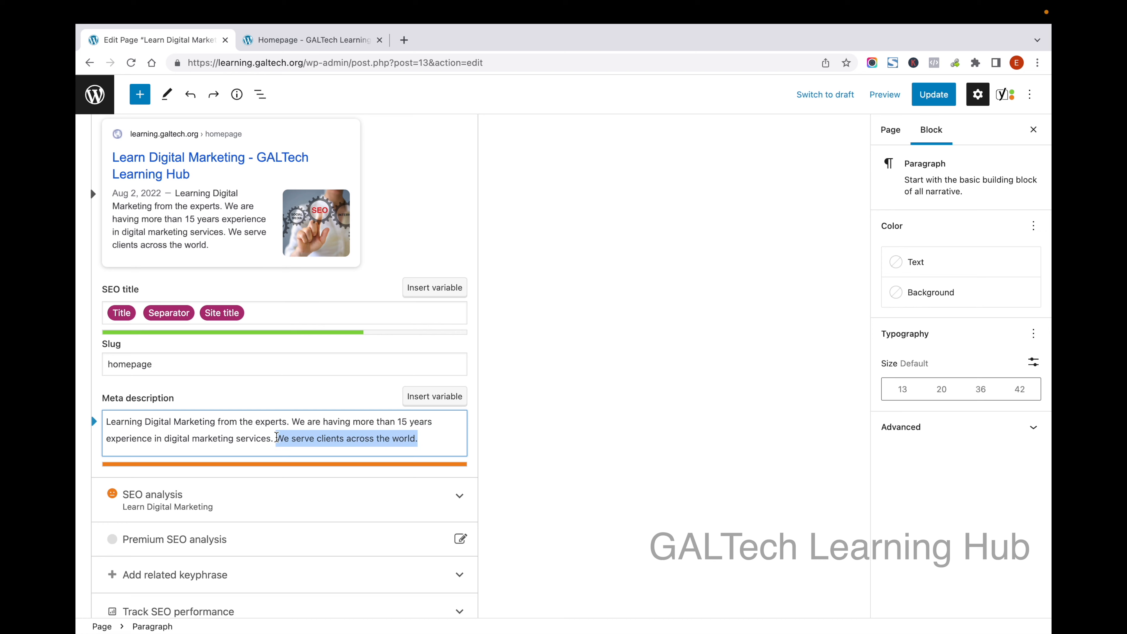
{"action": "key", "text": "BackSpace"}
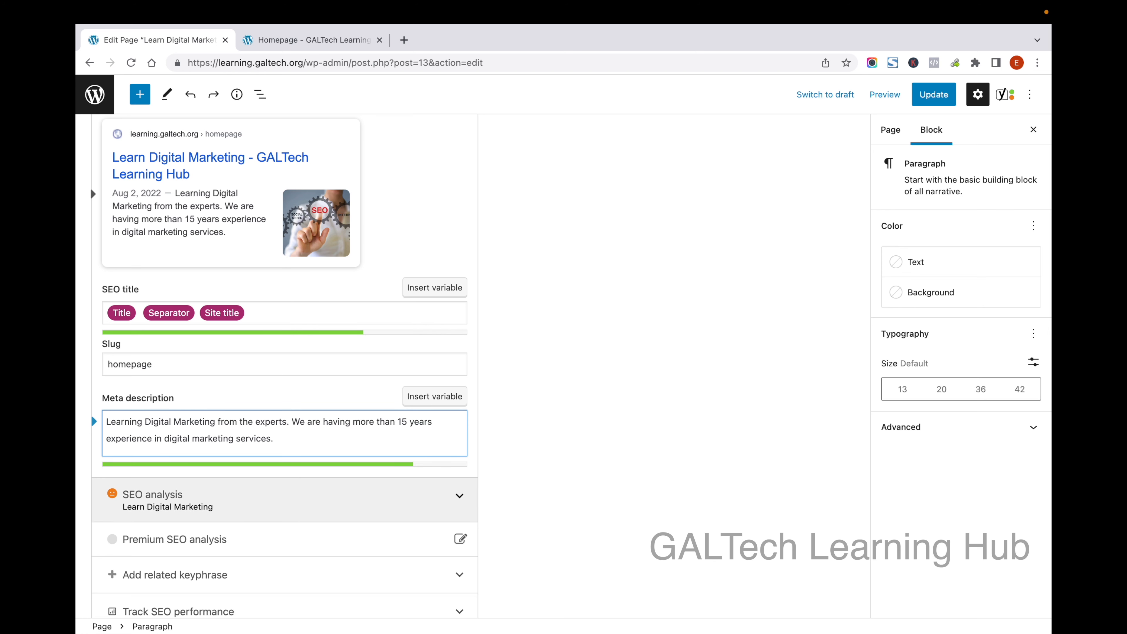
{"action": "scroll", "coordinate": [385, 454], "scroll_direction": "up", "scroll_amount": 15}
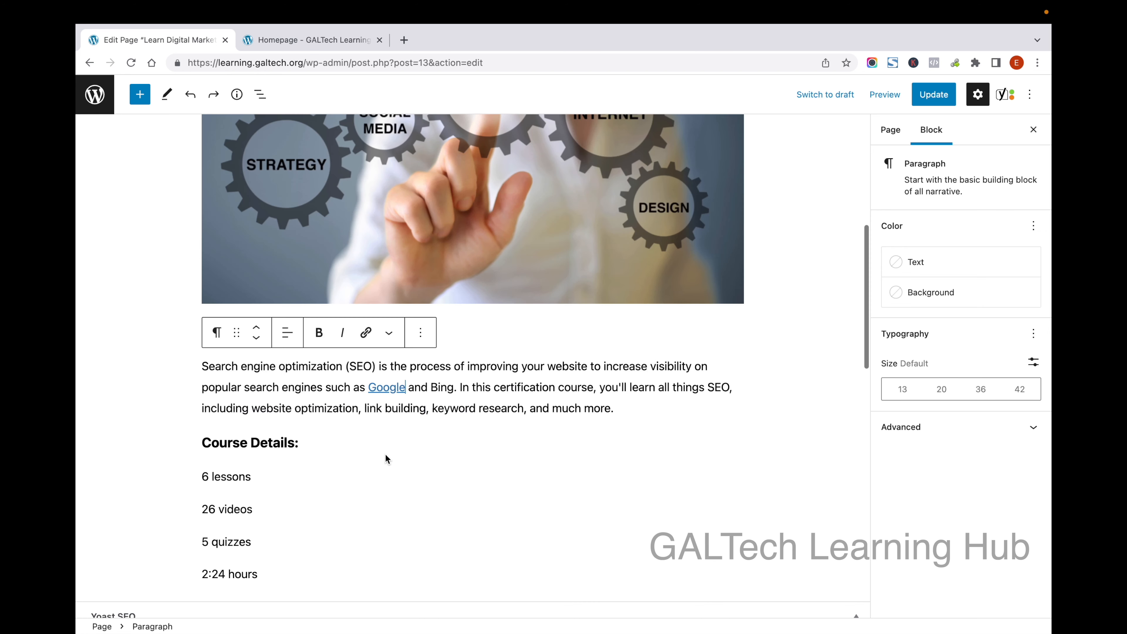
{"action": "key", "text": "super+z"}
{"action": "left_click", "coordinate": [442, 309]}
{"action": "left_click_drag", "start_coordinate": [441, 308], "coordinate": [274, 296]}
{"action": "key", "text": "BackSpace"}
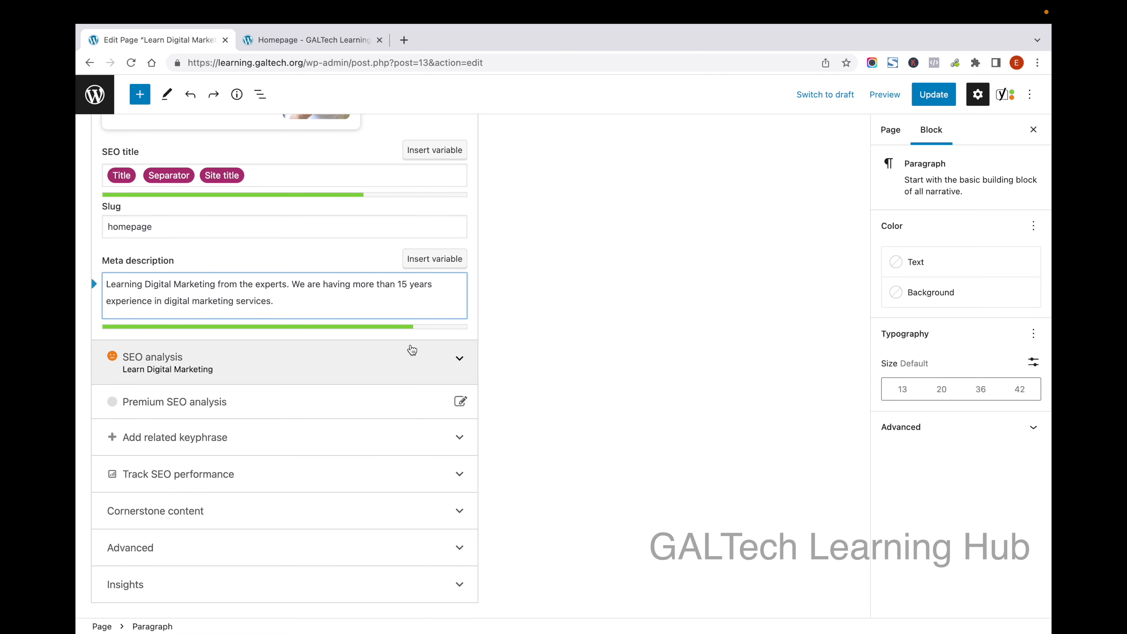
Preview the Google search snippet as a desktop result and return it to the mobile result
{"action": "scroll", "coordinate": [327, 361], "scroll_direction": "up", "scroll_amount": 5}
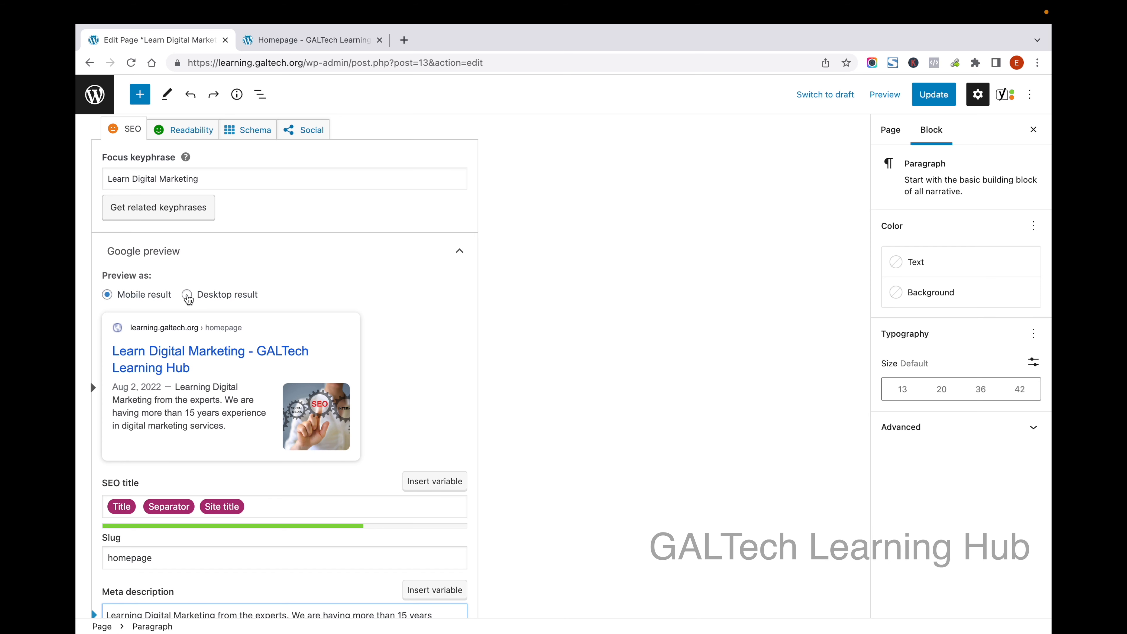
{"action": "left_click", "coordinate": [187, 301]}
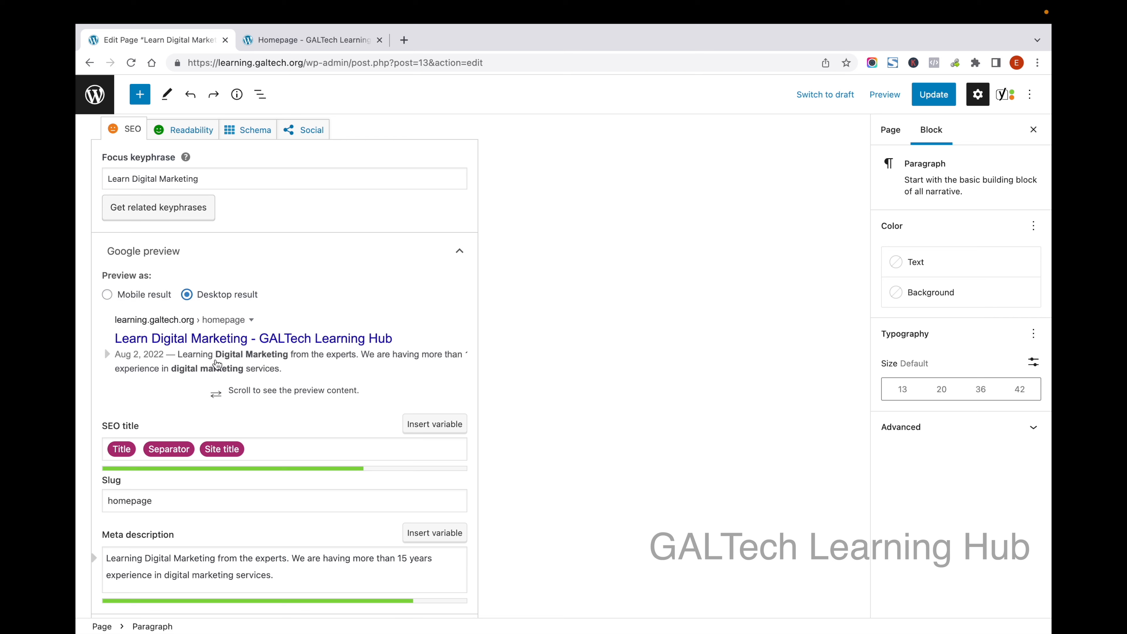
{"action": "left_click", "coordinate": [107, 296]}
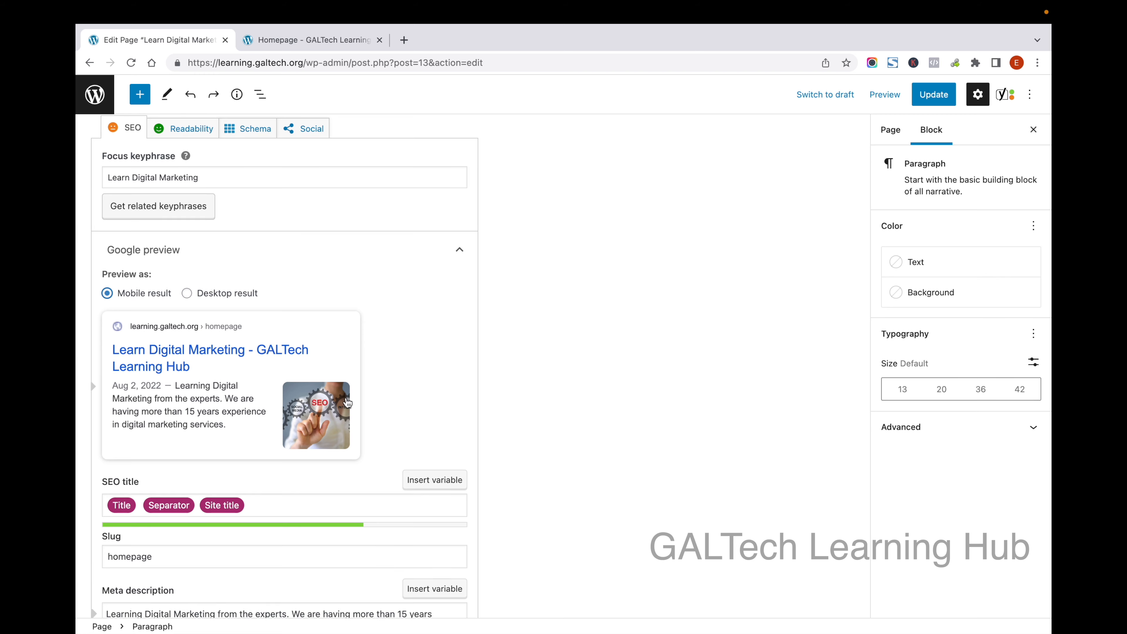
Expand the Yoast SEO analysis and examine its problems, improvements and good results for the focus keyphrase
{"action": "scroll", "coordinate": [355, 413], "scroll_direction": "down", "scroll_amount": 7}
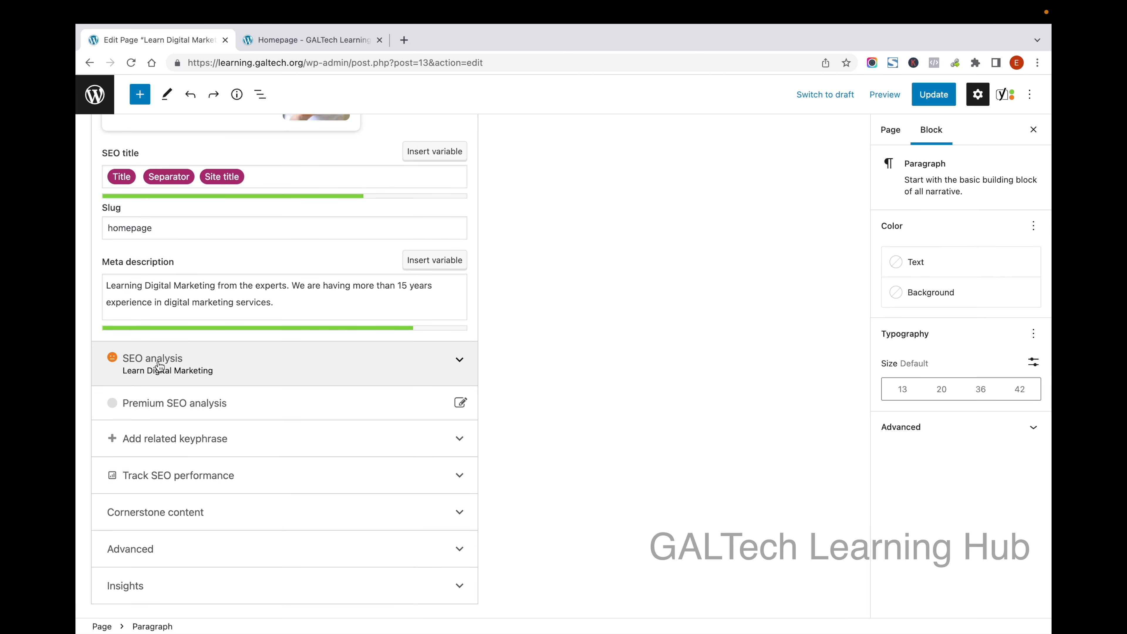
{"action": "left_click", "coordinate": [459, 362]}
{"action": "scroll", "coordinate": [378, 445], "scroll_direction": "down", "scroll_amount": 1}
{"action": "scroll", "coordinate": [378, 445], "scroll_direction": "down", "scroll_amount": 2}
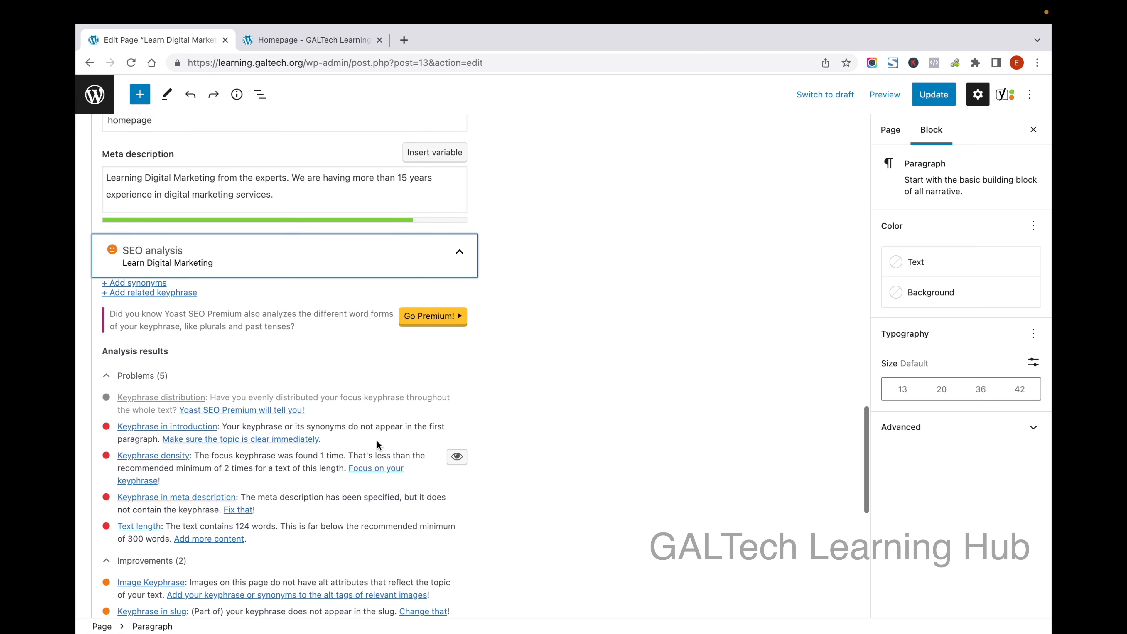
{"action": "scroll", "coordinate": [377, 426], "scroll_direction": "down", "scroll_amount": 1}
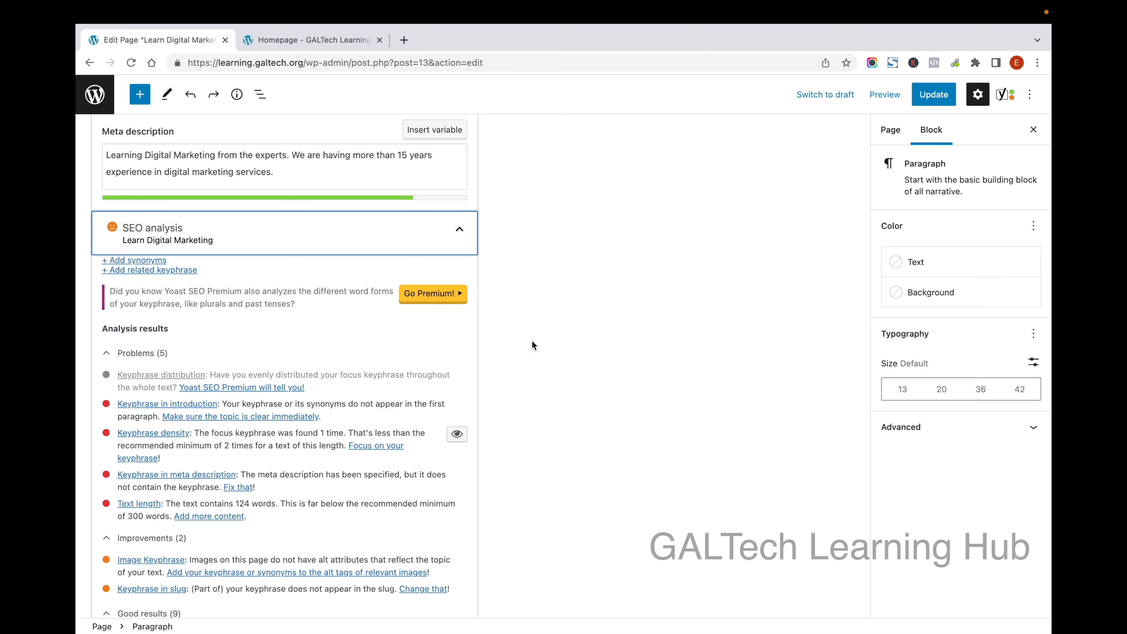
{"action": "scroll", "coordinate": [534, 346], "scroll_direction": "down", "scroll_amount": 1}
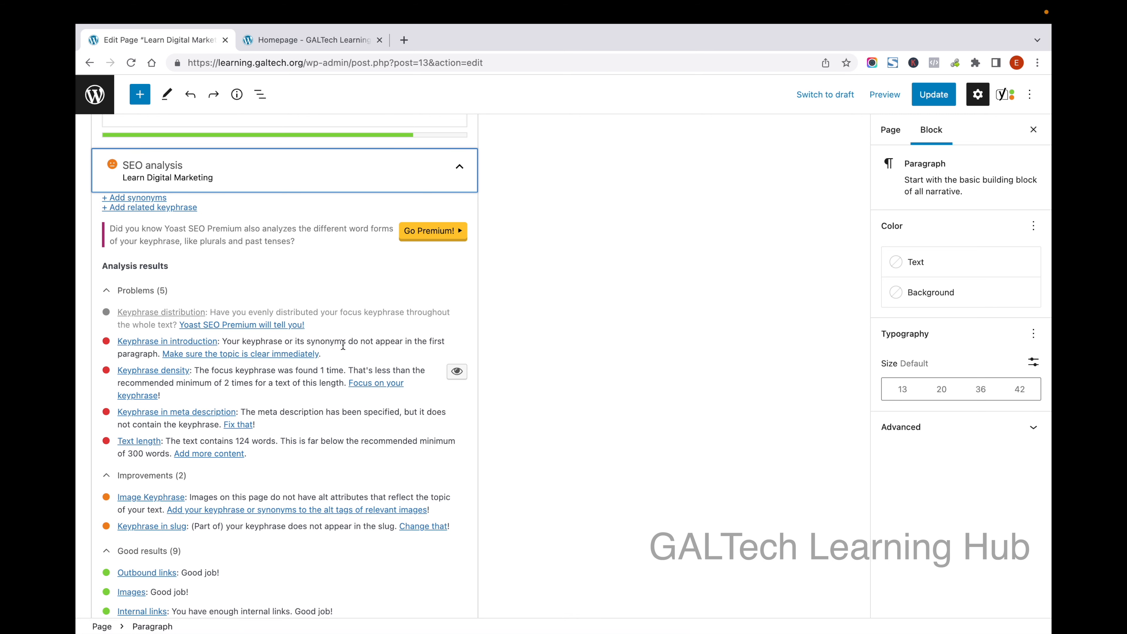
{"action": "scroll", "coordinate": [333, 309], "scroll_direction": "up", "scroll_amount": 3}
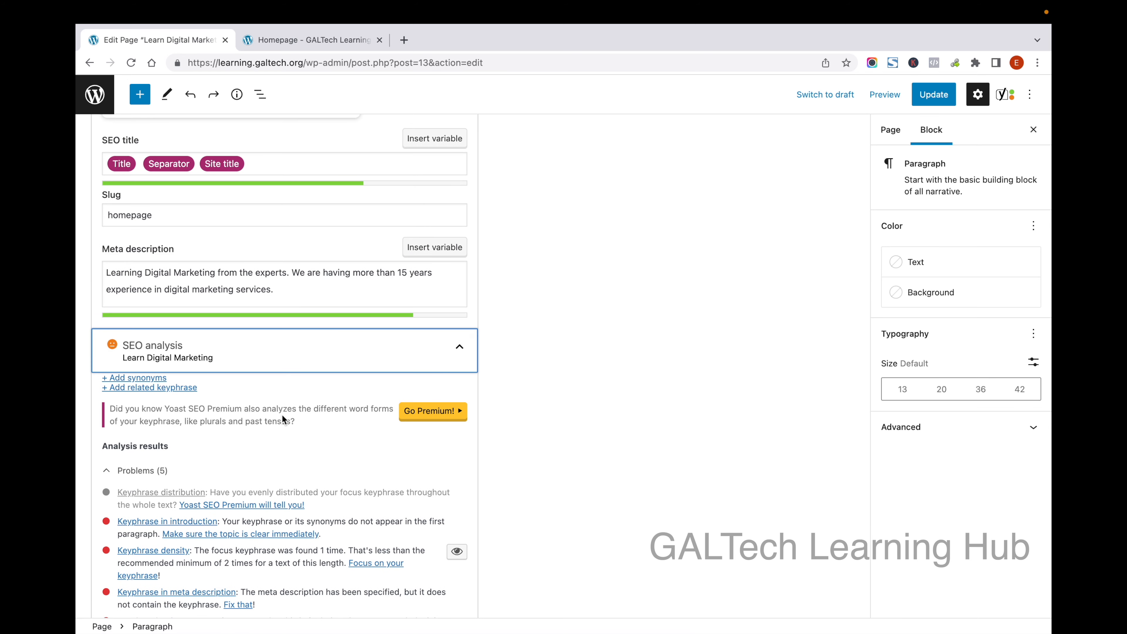
{"action": "scroll", "coordinate": [284, 421], "scroll_direction": "up", "scroll_amount": 1}
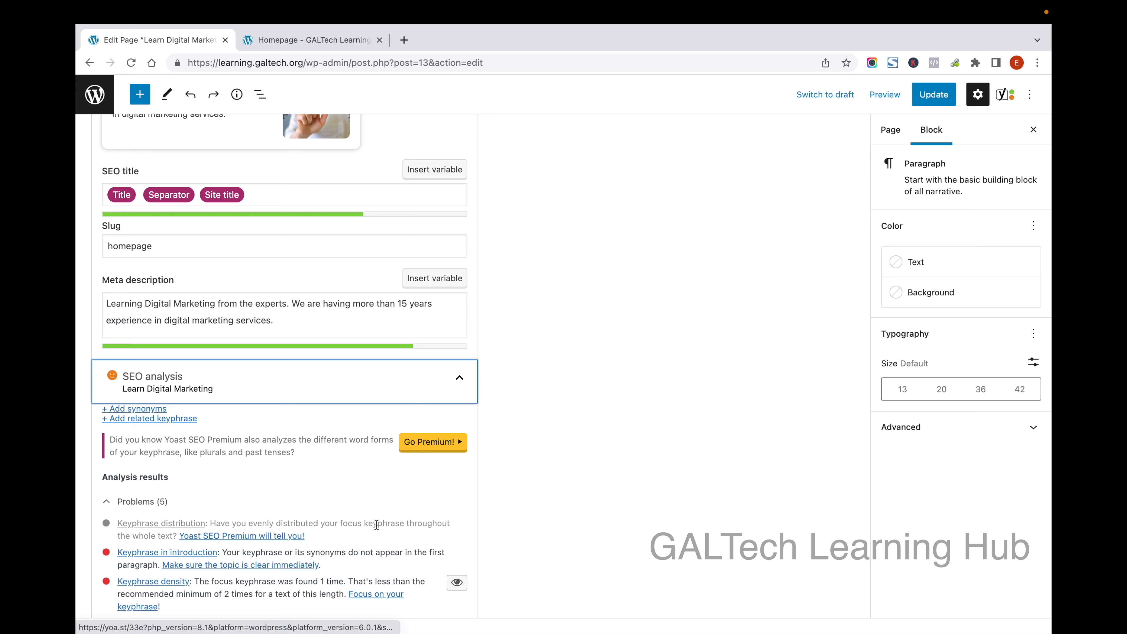
Insert "Learn" before "Digital marketing" at the start of the page's introductory paragraph
{"action": "scroll", "coordinate": [539, 421], "scroll_direction": "up", "scroll_amount": 10}
{"action": "scroll", "coordinate": [539, 421], "scroll_direction": "up", "scroll_amount": 8}
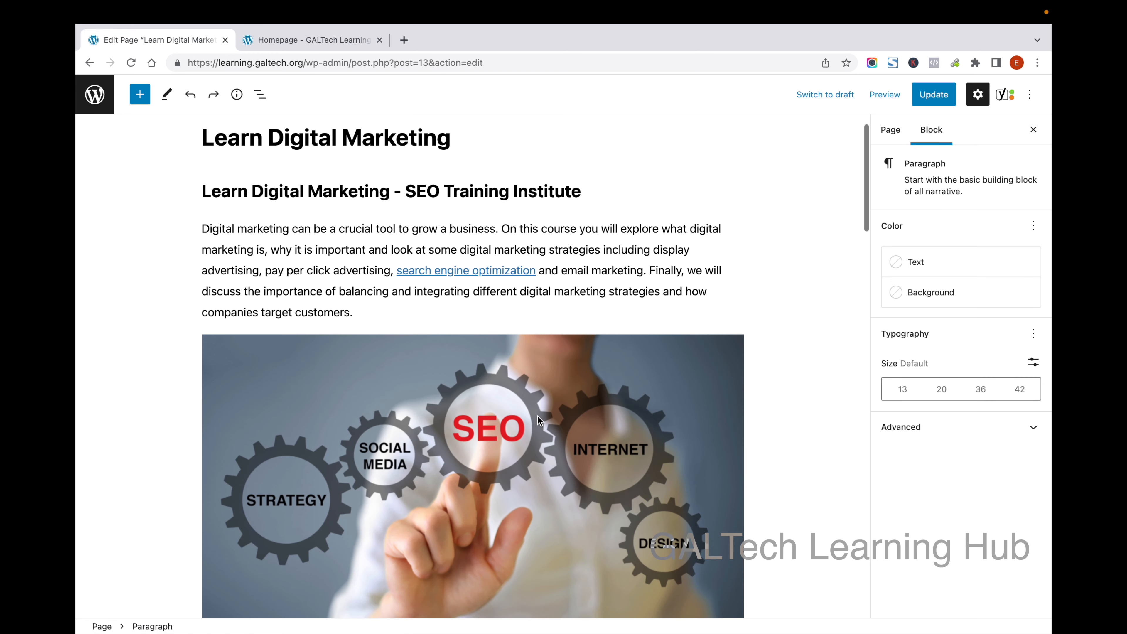
{"action": "left_click", "coordinate": [283, 229]}
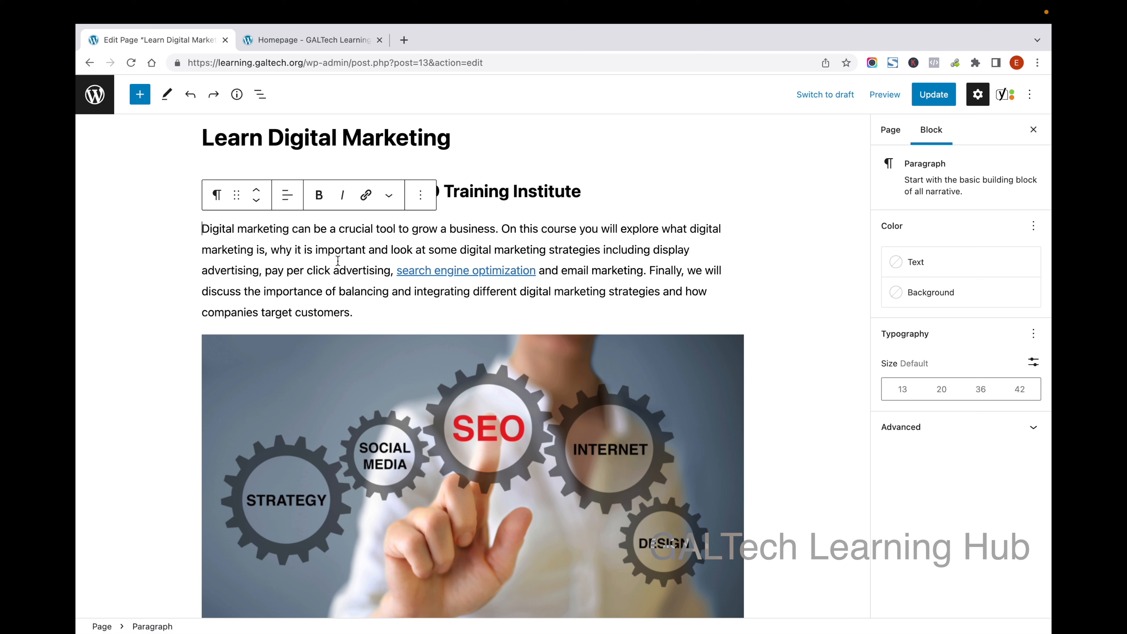
{"action": "type", "text": "Learn"}
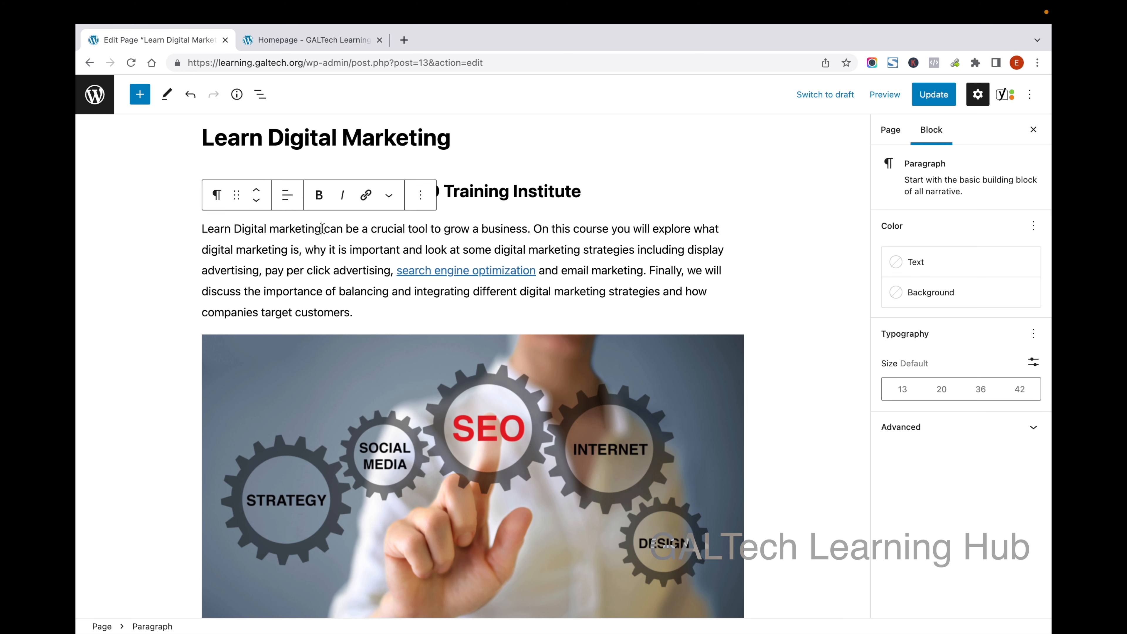
Replace "Learning Digital Marketing" in the meta description with the copied focus keyphrase "Learn Digital Marketing"
{"action": "scroll", "coordinate": [479, 354], "scroll_direction": "down", "scroll_amount": 15}
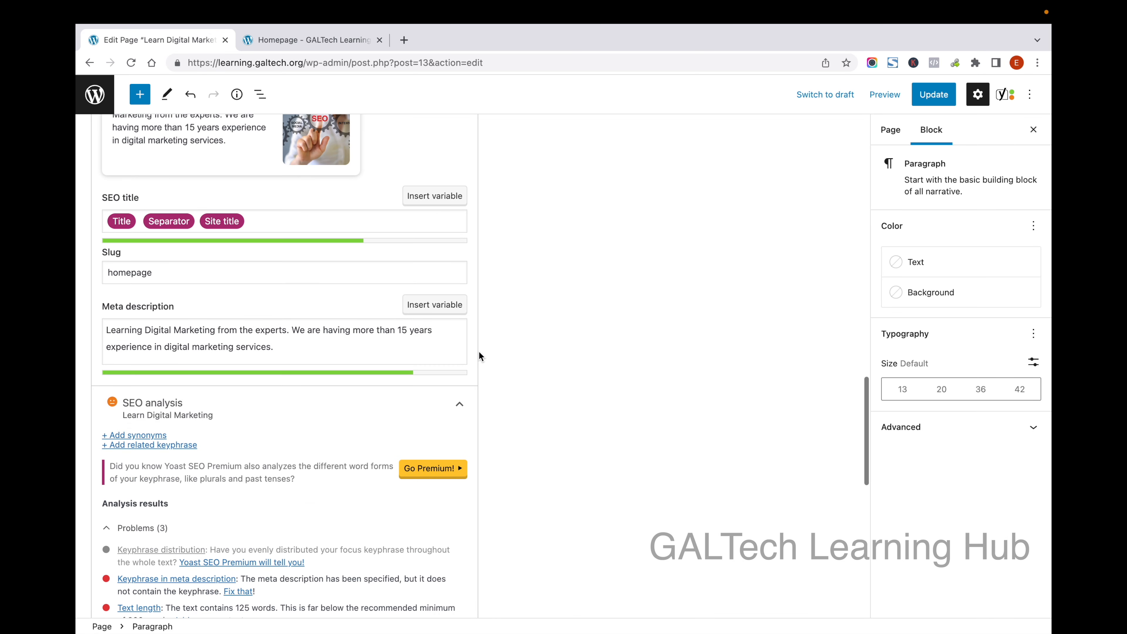
{"action": "scroll", "coordinate": [358, 529], "scroll_direction": "down", "scroll_amount": 2}
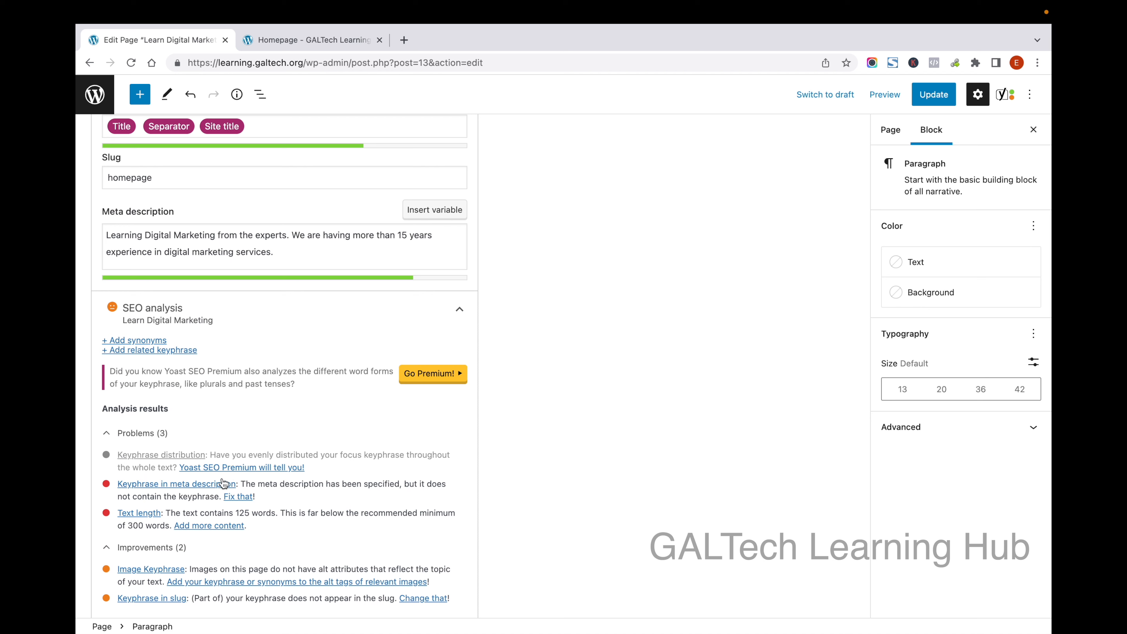
{"action": "left_click_drag", "start_coordinate": [242, 484], "coordinate": [453, 494]}
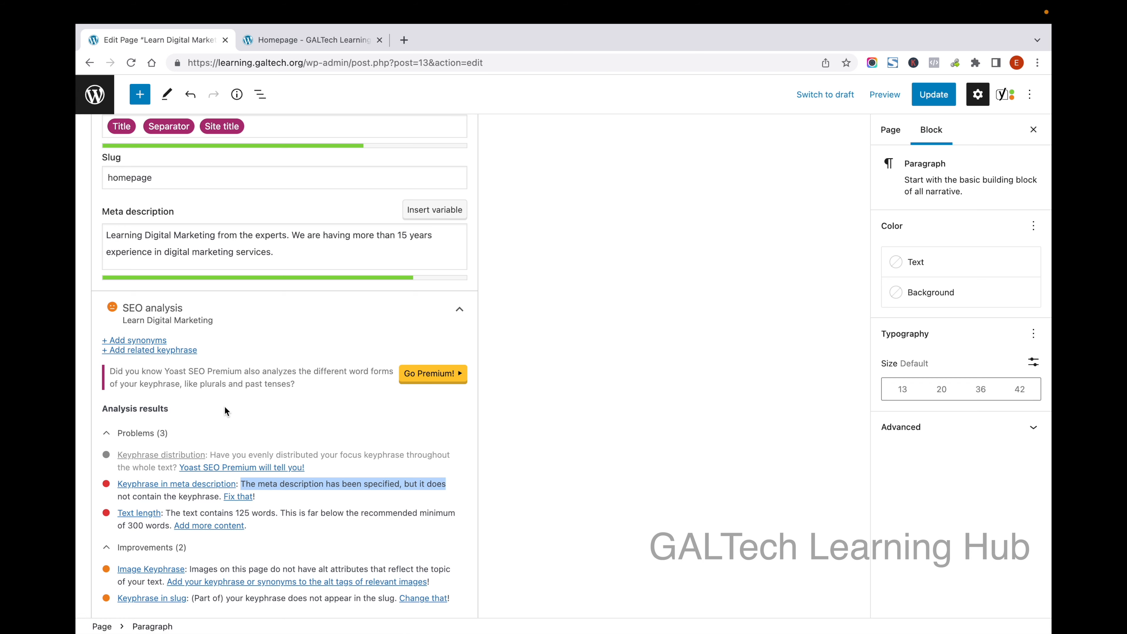
{"action": "scroll", "coordinate": [225, 411], "scroll_direction": "up", "scroll_amount": 6}
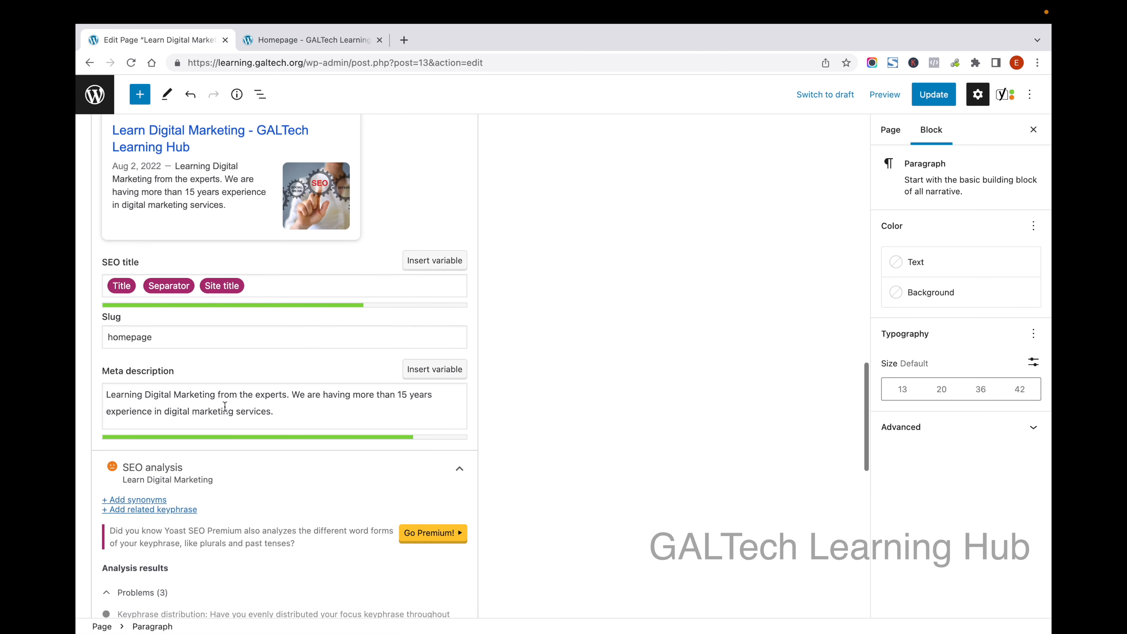
{"action": "scroll", "coordinate": [225, 407], "scroll_direction": "up", "scroll_amount": 3}
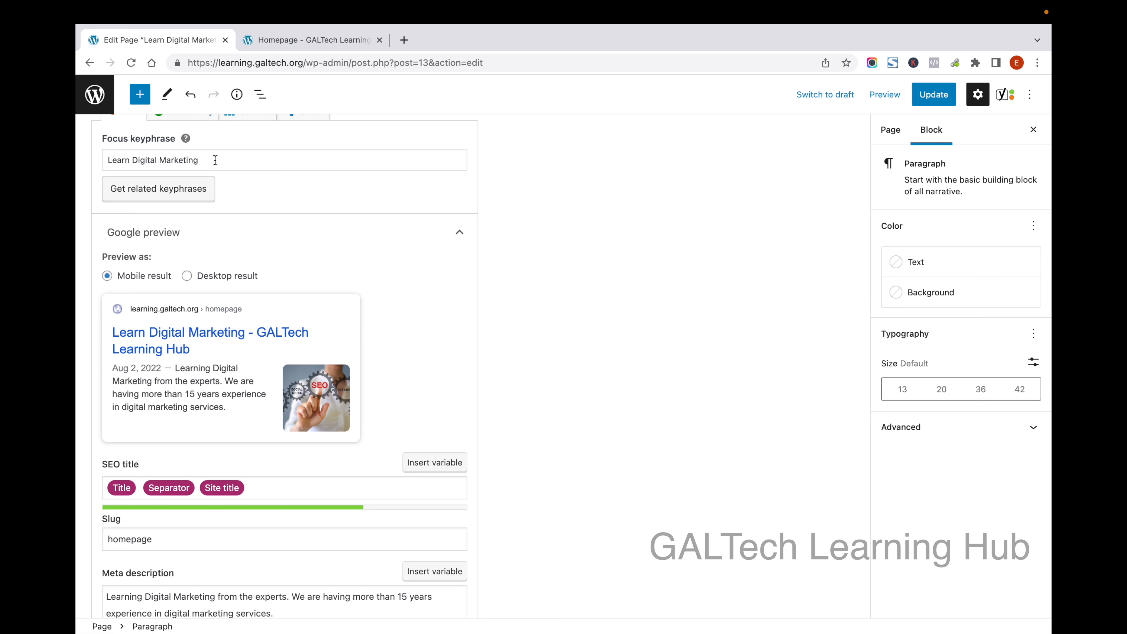
{"action": "left_click_drag", "start_coordinate": [216, 160], "coordinate": [76, 141]}
{"action": "key", "text": "super+c"}
{"action": "scroll", "coordinate": [316, 442], "scroll_direction": "down", "scroll_amount": 5}
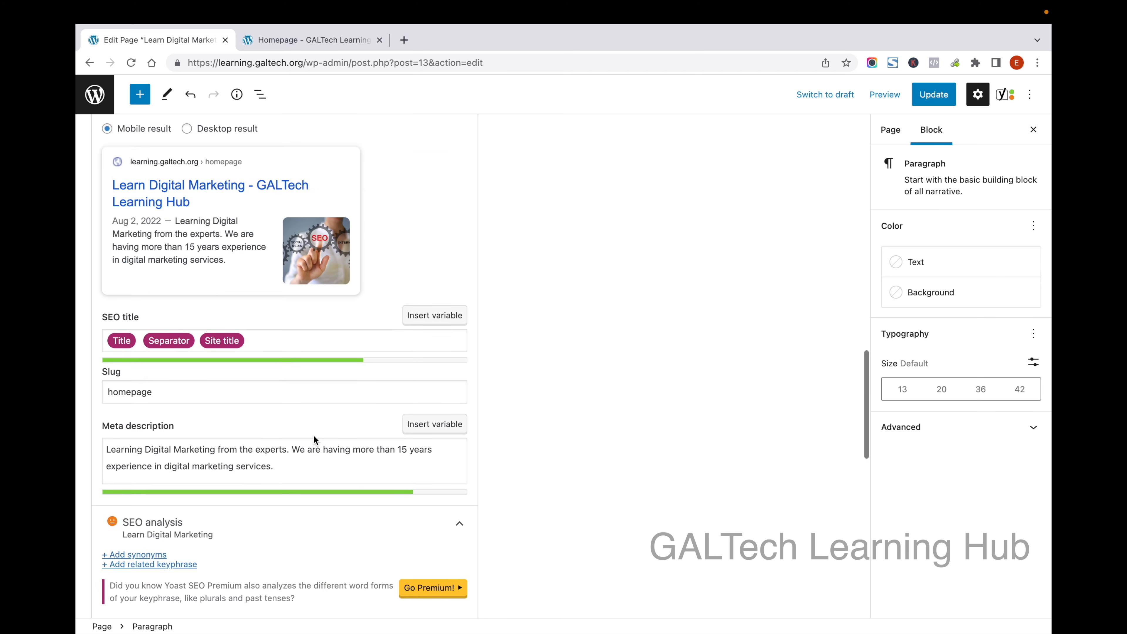
{"action": "left_click_drag", "start_coordinate": [216, 394], "coordinate": [76, 397]}
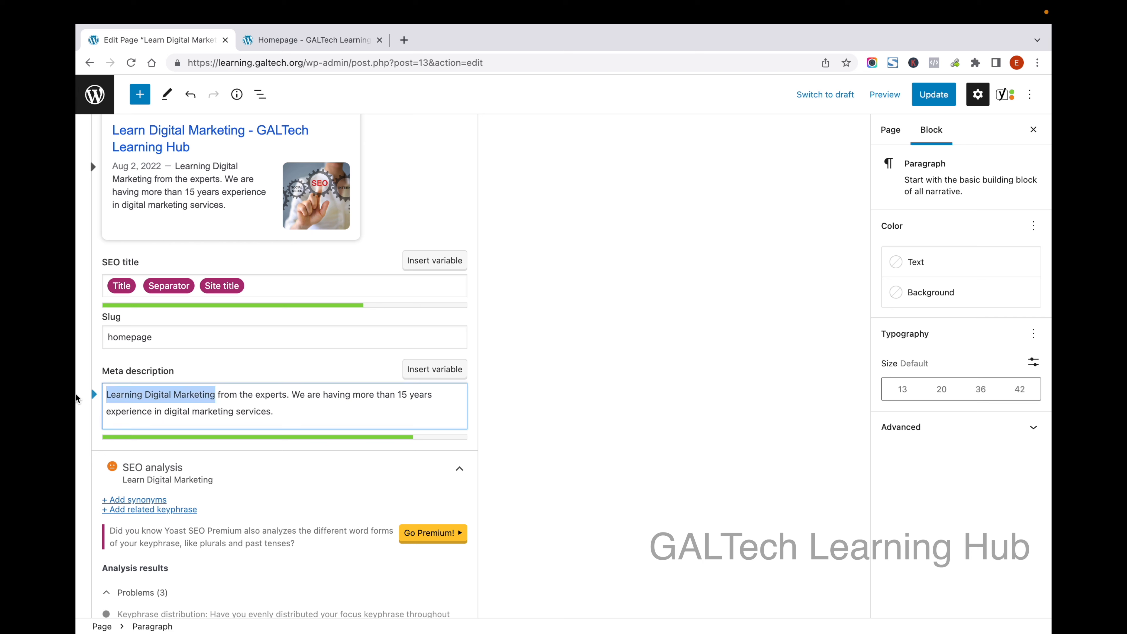
{"action": "key", "text": "super+v"}
{"action": "scroll", "coordinate": [399, 455], "scroll_direction": "down", "scroll_amount": 5}
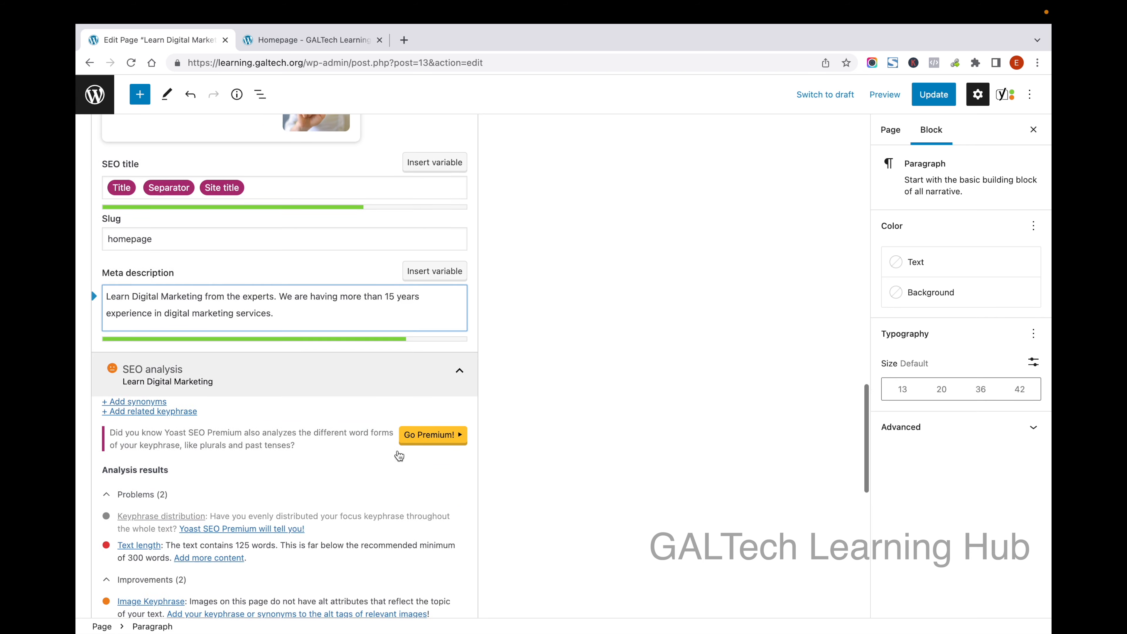
{"action": "left_click", "coordinate": [380, 463]}
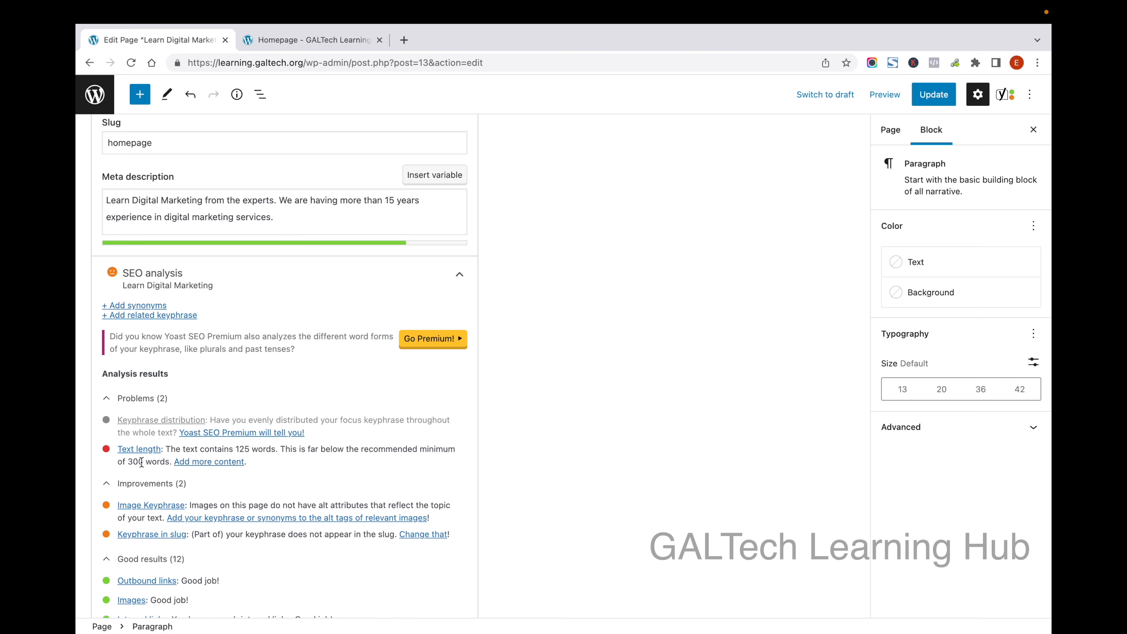
Add a paragraph above "Course Details:" on why digital marketing skills are critical, who needs them, ending with "specialists, and small business owners."
{"action": "scroll", "coordinate": [430, 426], "scroll_direction": "up", "scroll_amount": 20}
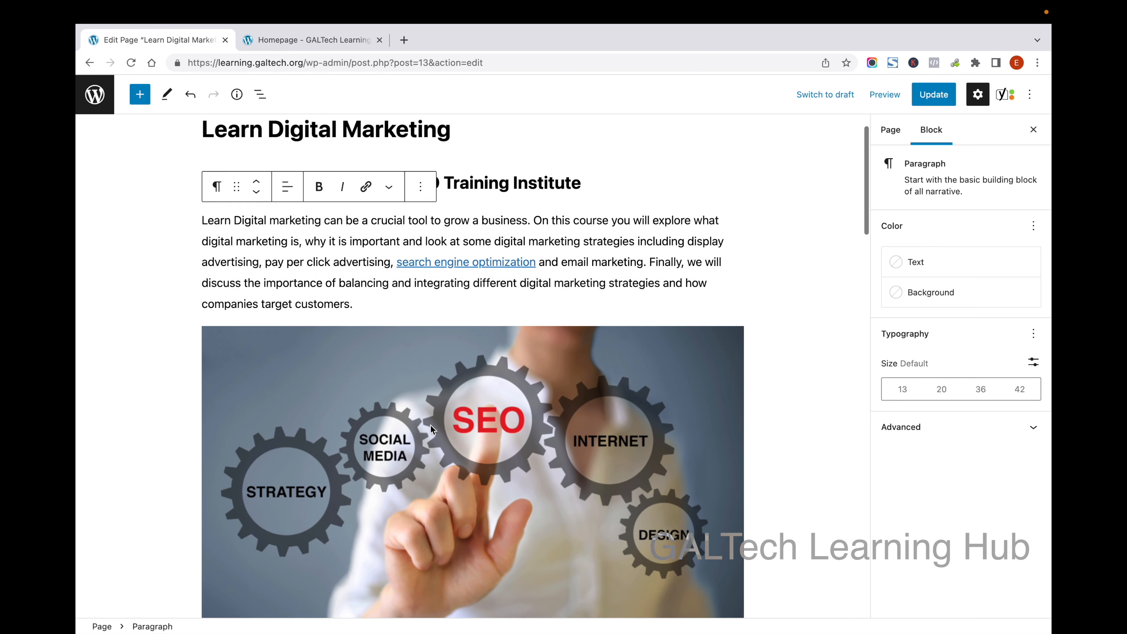
{"action": "scroll", "coordinate": [541, 390], "scroll_direction": "down", "scroll_amount": 10}
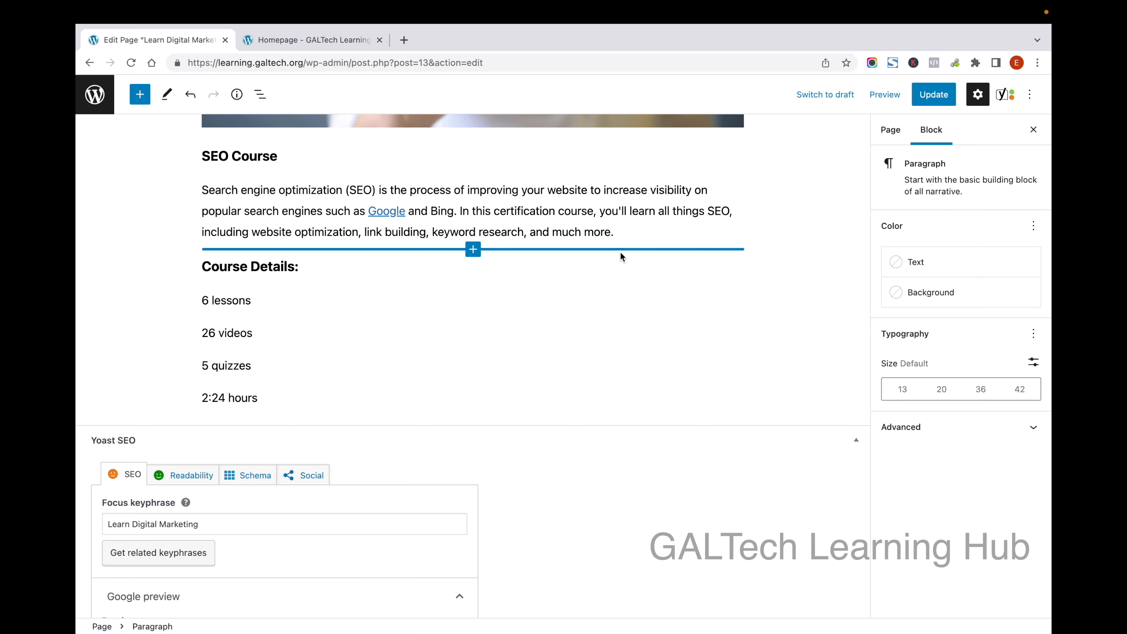
{"action": "scroll", "coordinate": [620, 256], "scroll_direction": "up", "scroll_amount": 10}
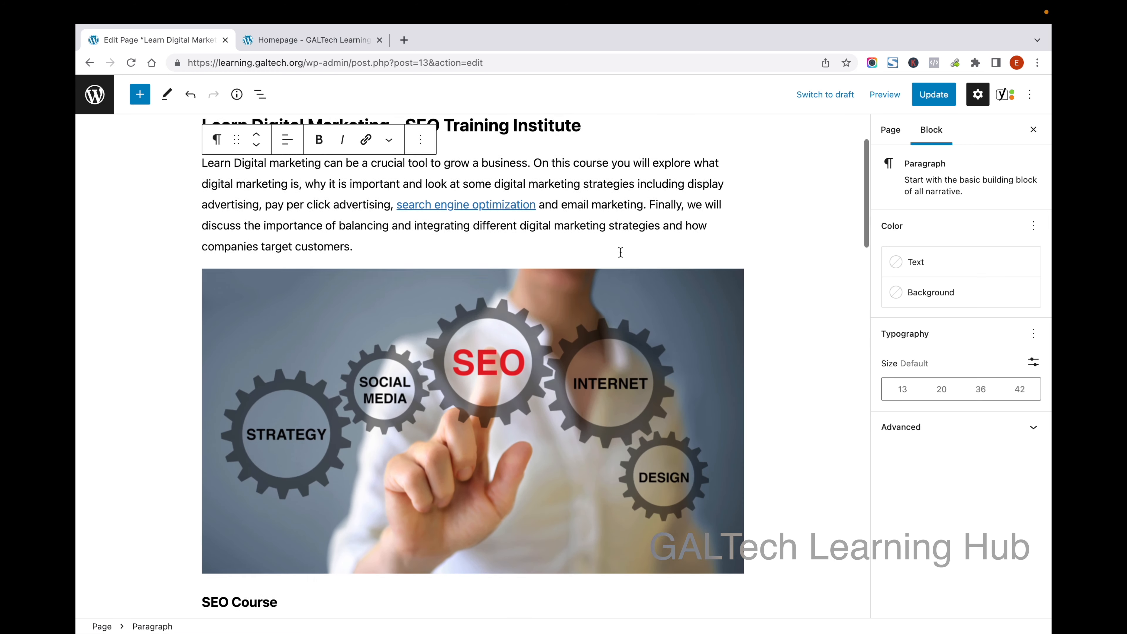
{"action": "scroll", "coordinate": [620, 252], "scroll_direction": "down", "scroll_amount": 10}
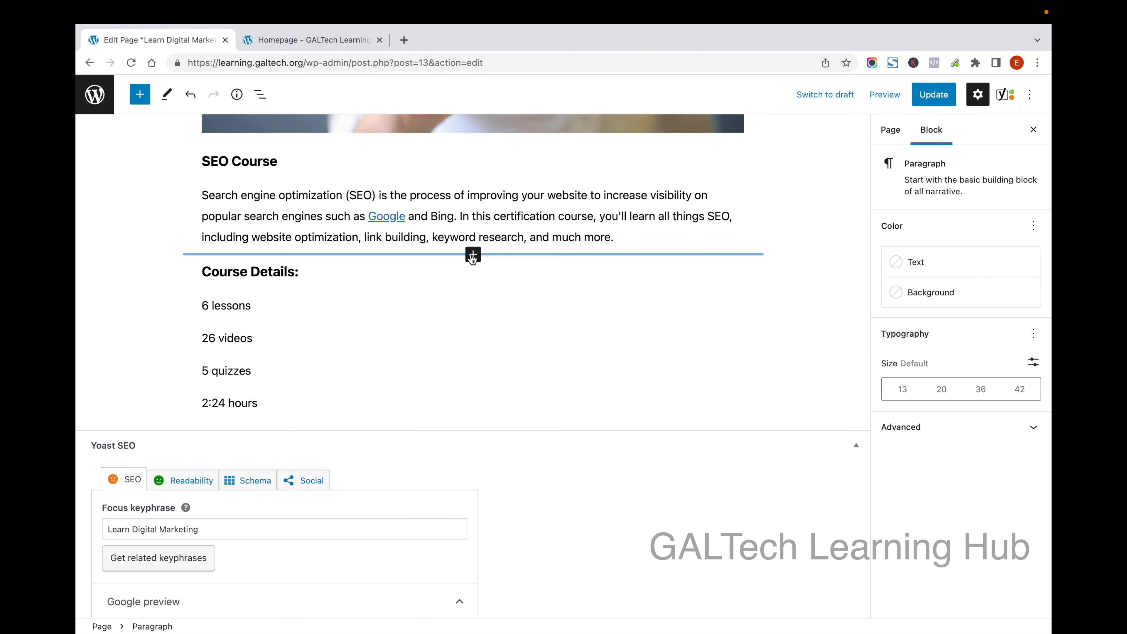
{"action": "left_click", "coordinate": [474, 254]}
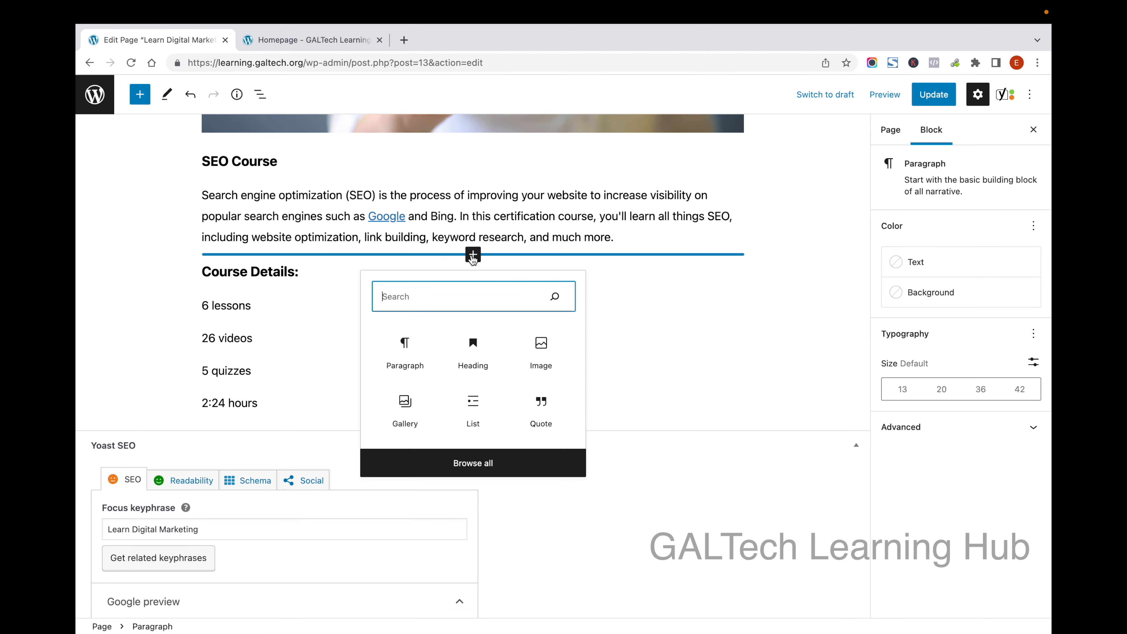
{"action": "left_click", "coordinate": [405, 351]}
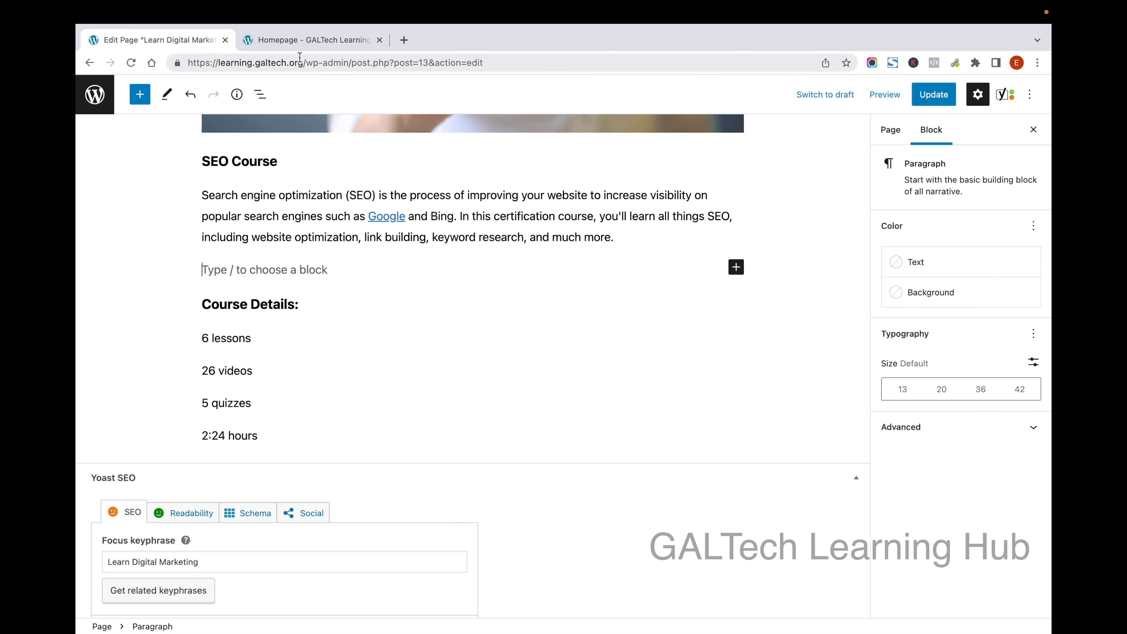
{"action": "type", "text": "Digital marketing skills are critical not only for digital marketing professionals but for anyone working in a business with an online presence. This includes entrepreneurs, marketing managers, marketing specialists, and small business owners."}
{"action": "scroll", "coordinate": [428, 245], "scroll_direction": "up", "scroll_amount": 1}
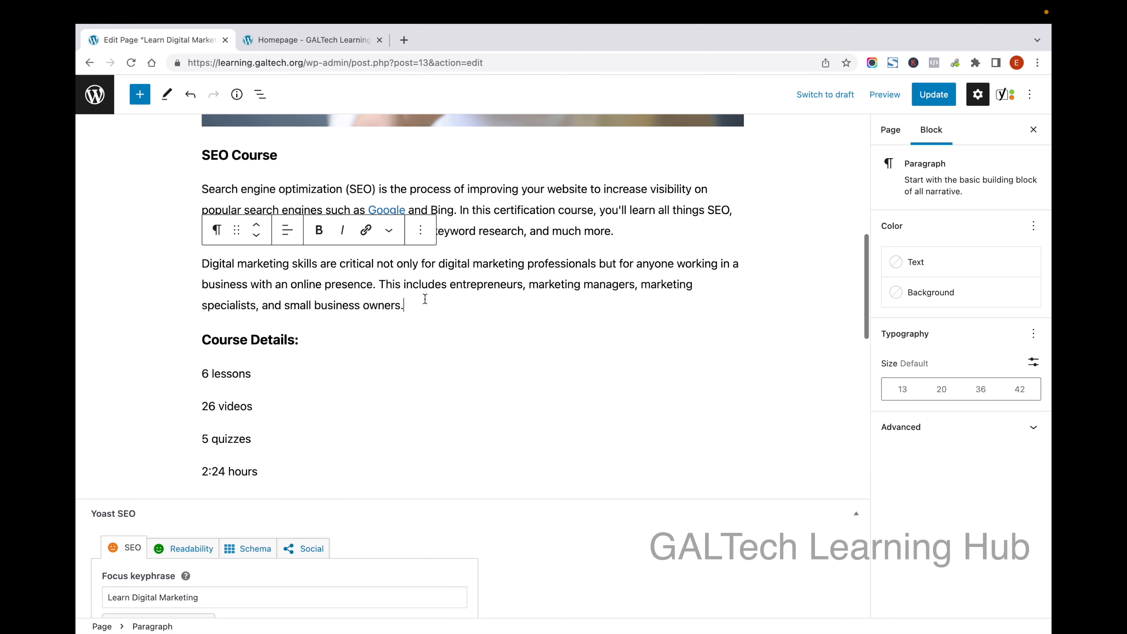
Check the text length assessment in the Yoast SEO analysis again
{"action": "left_click", "coordinate": [492, 241]}
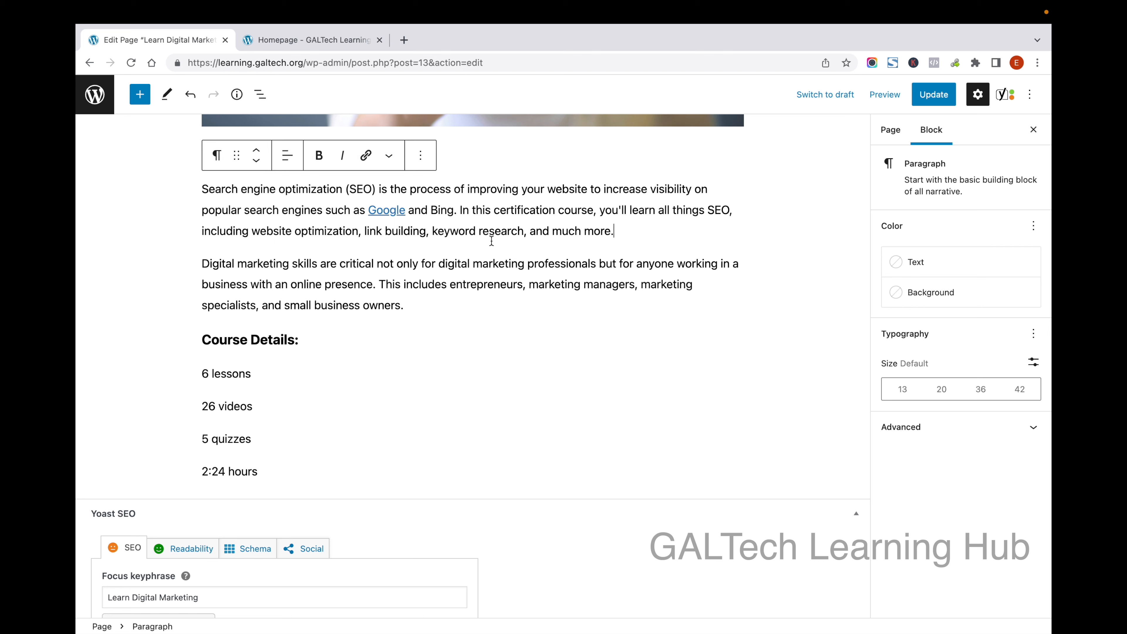
{"action": "scroll", "coordinate": [457, 291], "scroll_direction": "down", "scroll_amount": 12}
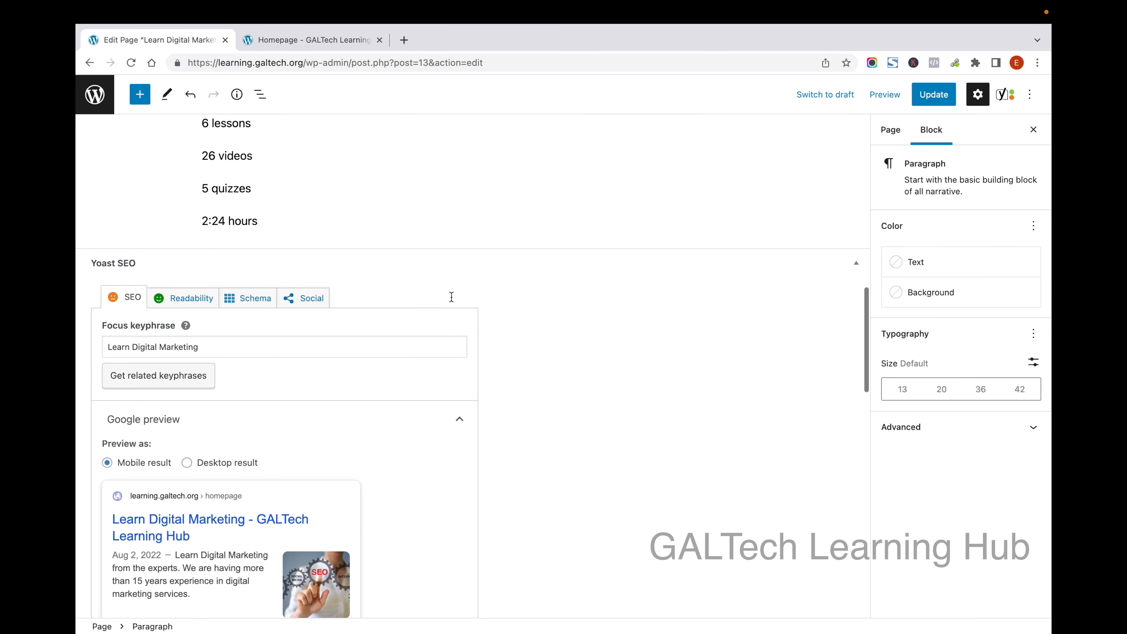
{"action": "scroll", "coordinate": [452, 297], "scroll_direction": "down", "scroll_amount": 5}
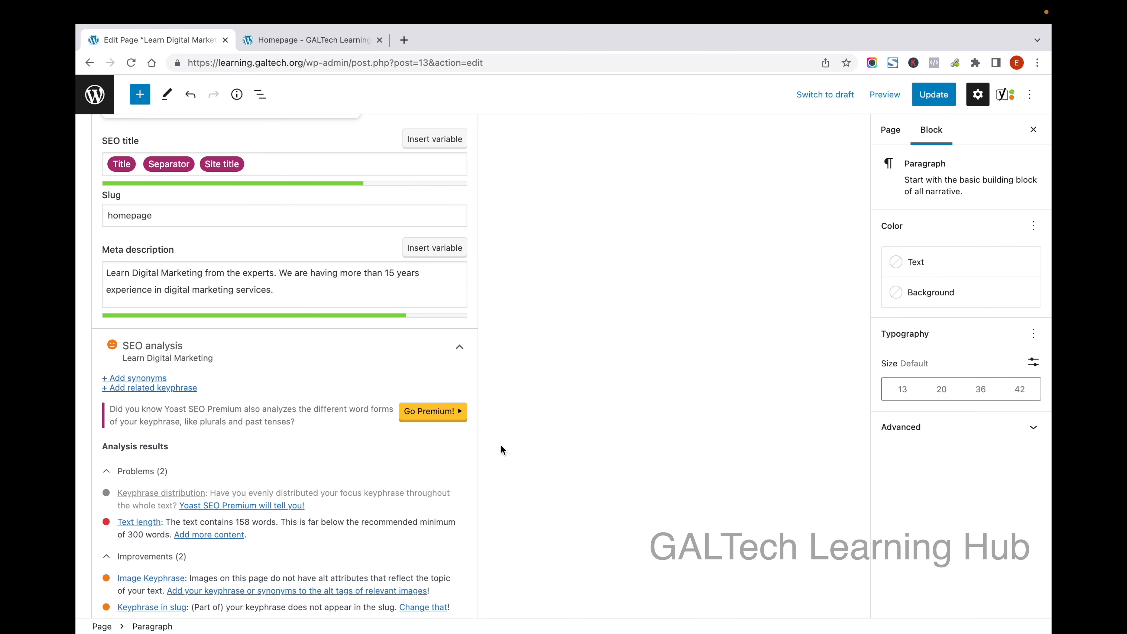
{"action": "scroll", "coordinate": [502, 450], "scroll_direction": "up", "scroll_amount": 15}
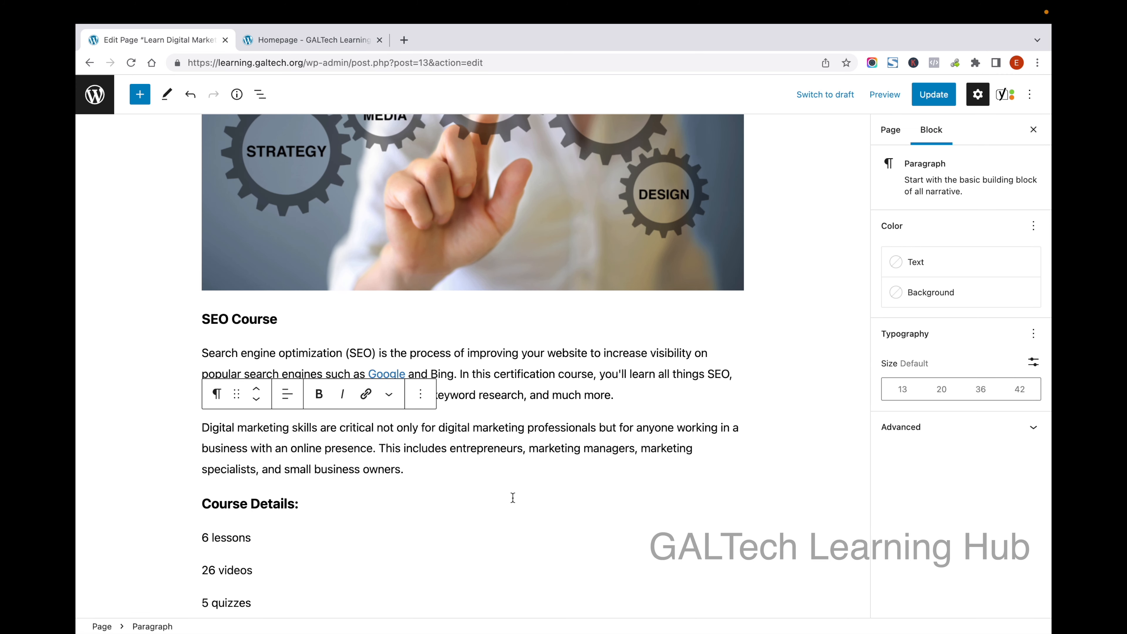
Review the remaining improvements in Yoast's SEO analysis, especially the text length item
{"action": "left_click", "coordinate": [483, 496]}
{"action": "left_click", "coordinate": [484, 414]}
{"action": "left_click", "coordinate": [453, 496]}
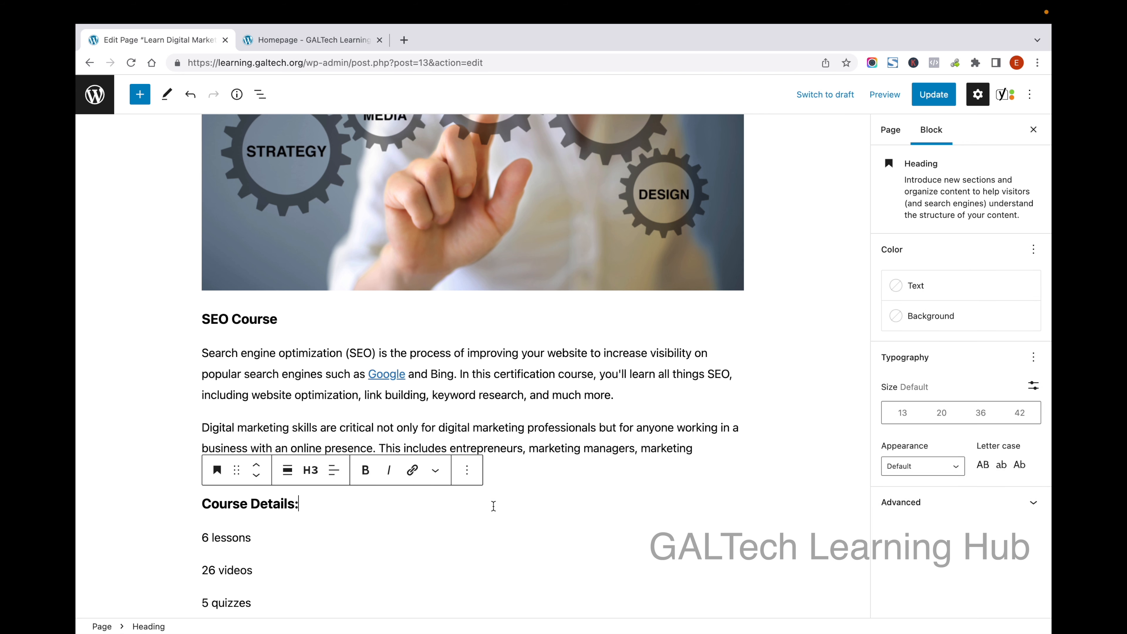
{"action": "left_click", "coordinate": [490, 424]}
{"action": "scroll", "coordinate": [469, 390], "scroll_direction": "down", "scroll_amount": 3}
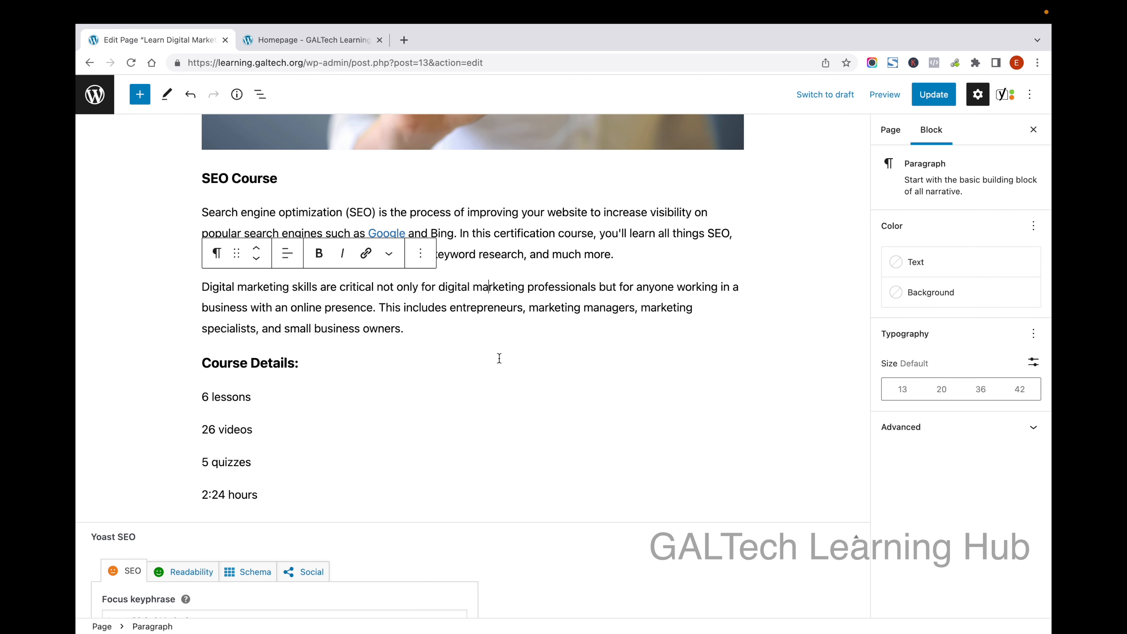
{"action": "scroll", "coordinate": [577, 351], "scroll_direction": "down", "scroll_amount": 10}
{"action": "scroll", "coordinate": [625, 346], "scroll_direction": "down", "scroll_amount": 5}
{"action": "scroll", "coordinate": [625, 346], "scroll_direction": "down", "scroll_amount": 2}
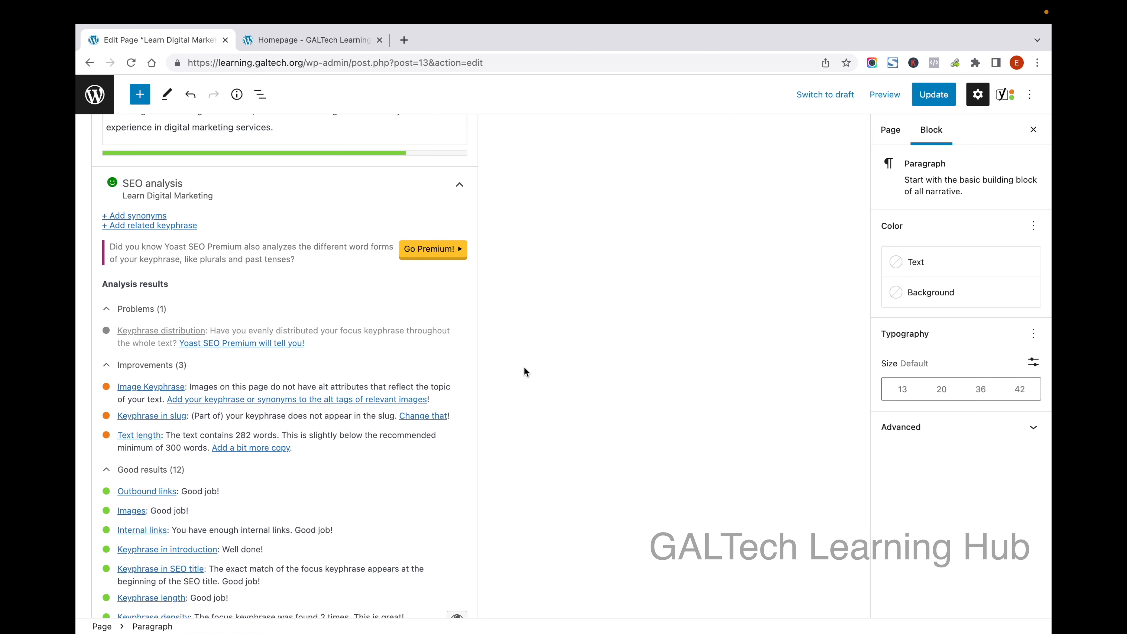
{"action": "left_click_drag", "start_coordinate": [168, 436], "coordinate": [267, 437]}
Add more paragraphs above "Course Details:" on SEO training, the SMM syllabus and demand for digital marketers, ending with "certificates for students."
{"action": "scroll", "coordinate": [543, 392], "scroll_direction": "up", "scroll_amount": 10}
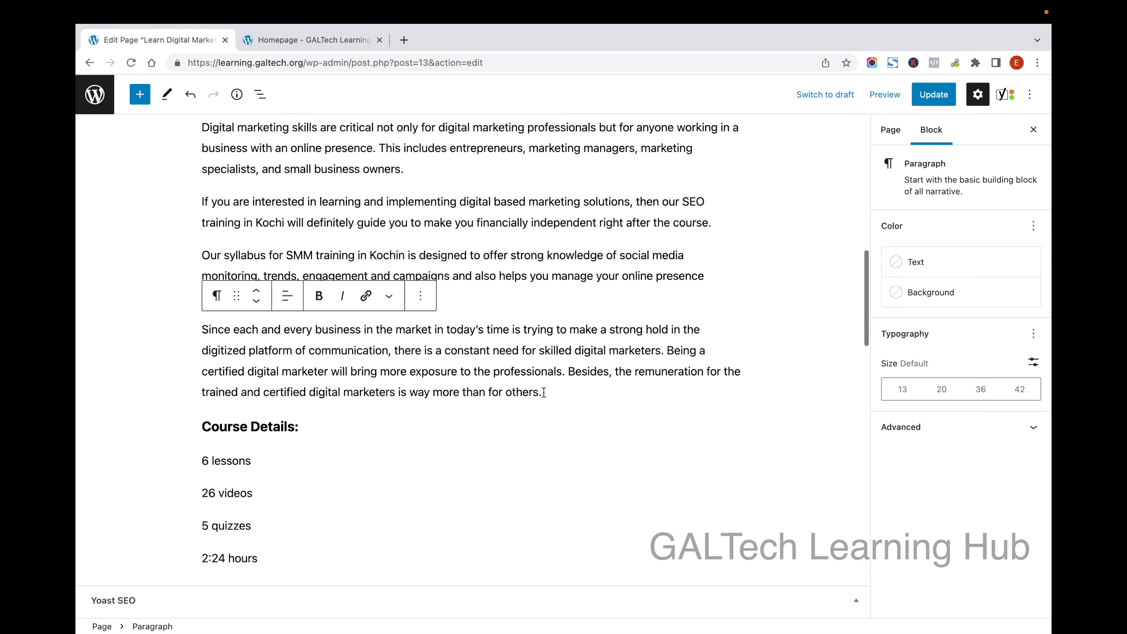
{"action": "key", "text": "Return"}
{"action": "type", "text": "The syllabus is carefully crafted by professional practitioners in Kochi covering all aspects of the digital marketing industry to specialize in Search Engine Optimization (SEO), Social Media Optimization, Pay-Per-Click and Content Marketing. The Digital Skills Master is a must-have Job Oriented Digital Marketing Course in Kochi, managed by industry experts. Our digital marketing training materials have over a decade of research and practical experience preparing and improving businesses to be successful online and in training. People from all walks of life. This hands-on practical course will equip you with the knowledge you need to grow your business online through effective Search Engine Optimisation. we the best digital marketing training institute in Kerala, provide live project experience and professional certificates for students."}
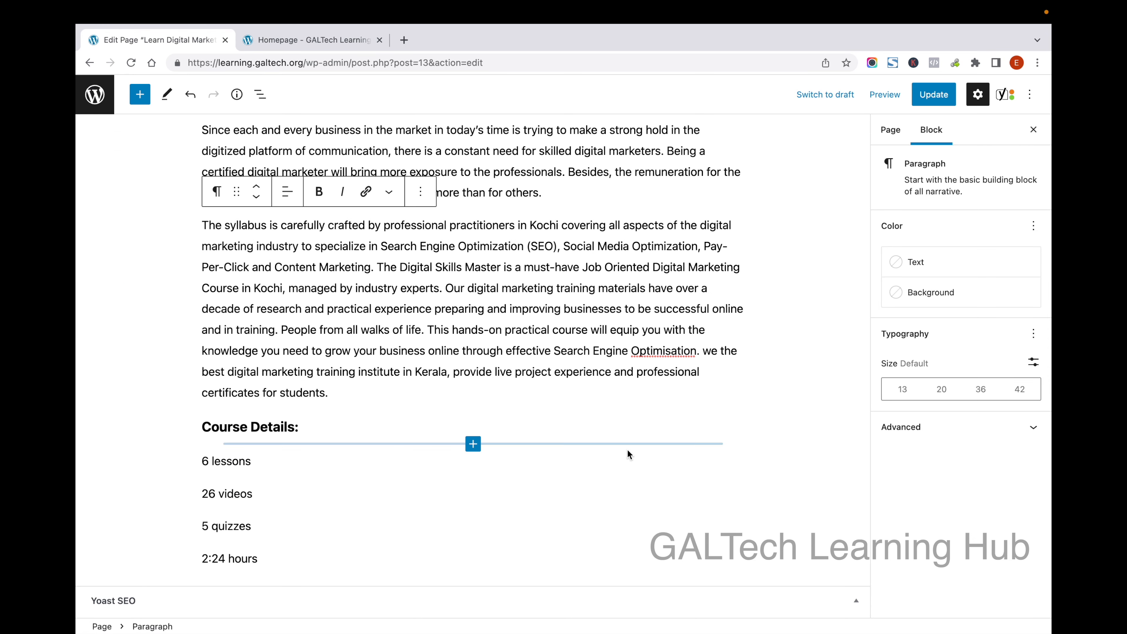
{"action": "scroll", "coordinate": [627, 449], "scroll_direction": "down", "scroll_amount": 20}
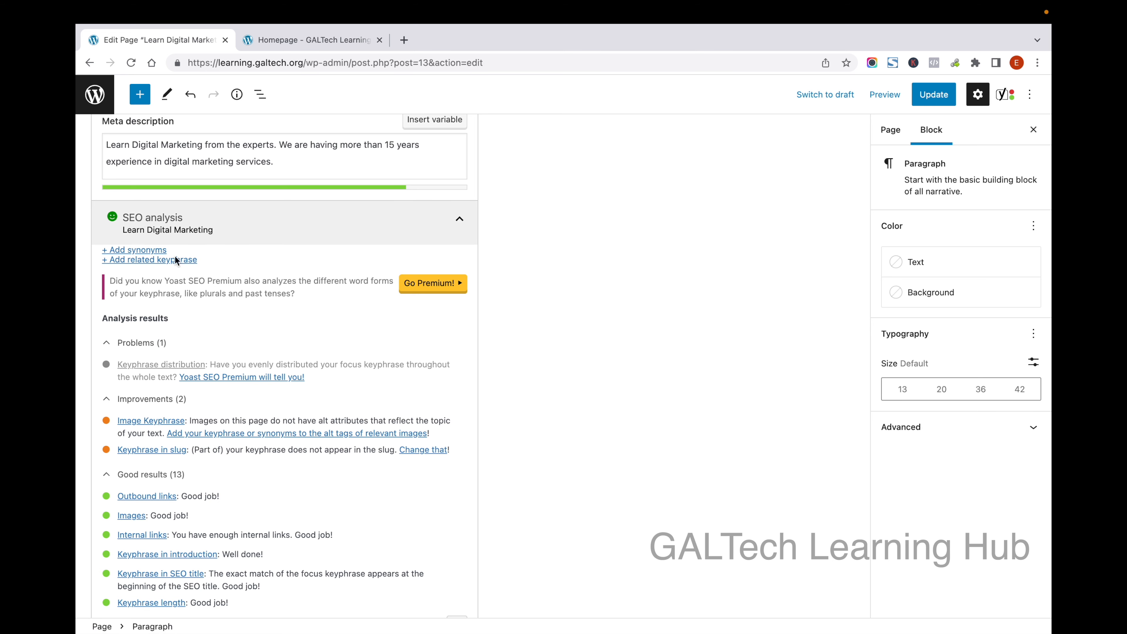
{"action": "scroll", "coordinate": [224, 413], "scroll_direction": "down", "scroll_amount": 2}
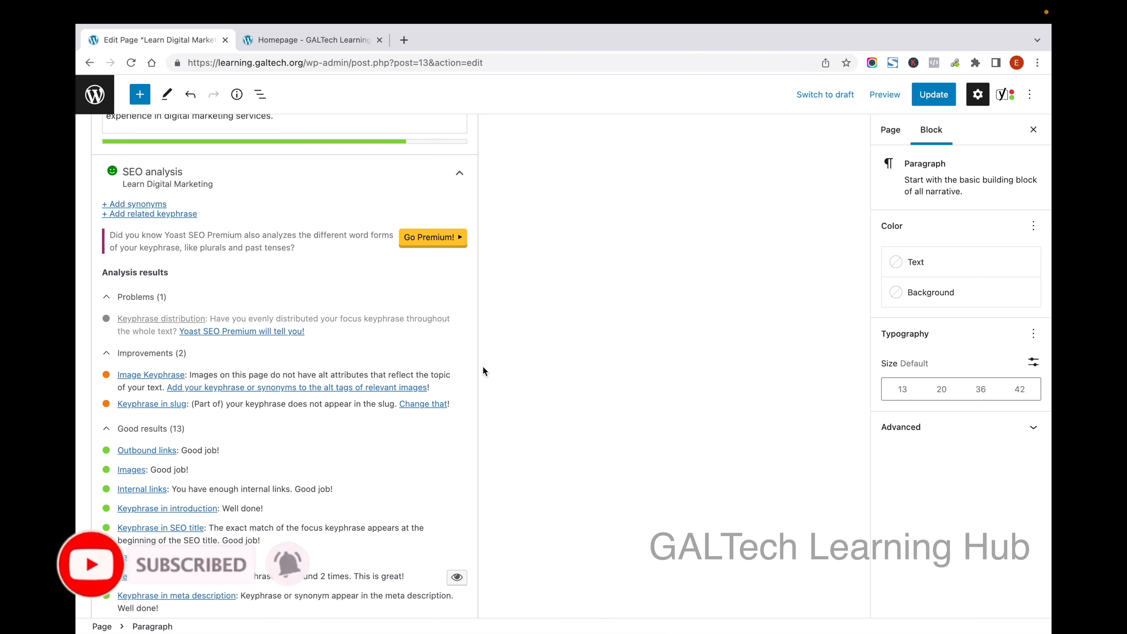
Set the SEO gears image's alt text to "Learn Digital Marketing", copied from the page title
{"action": "scroll", "coordinate": [483, 366], "scroll_direction": "up", "scroll_amount": 15}
{"action": "left_click", "coordinate": [482, 320]}
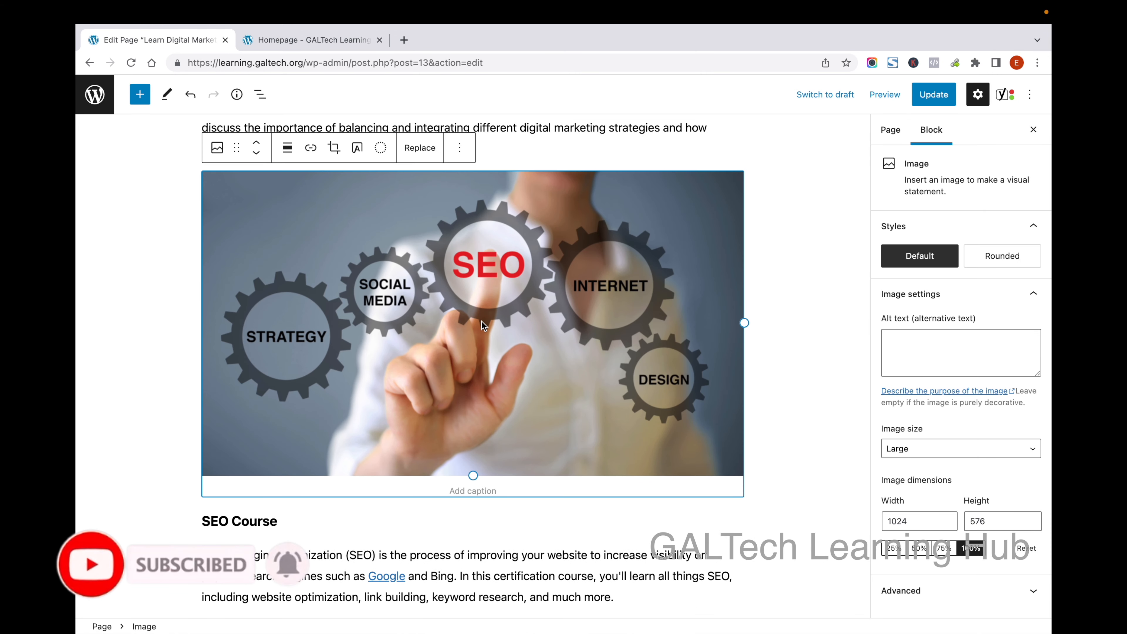
{"action": "left_click", "coordinate": [923, 350]}
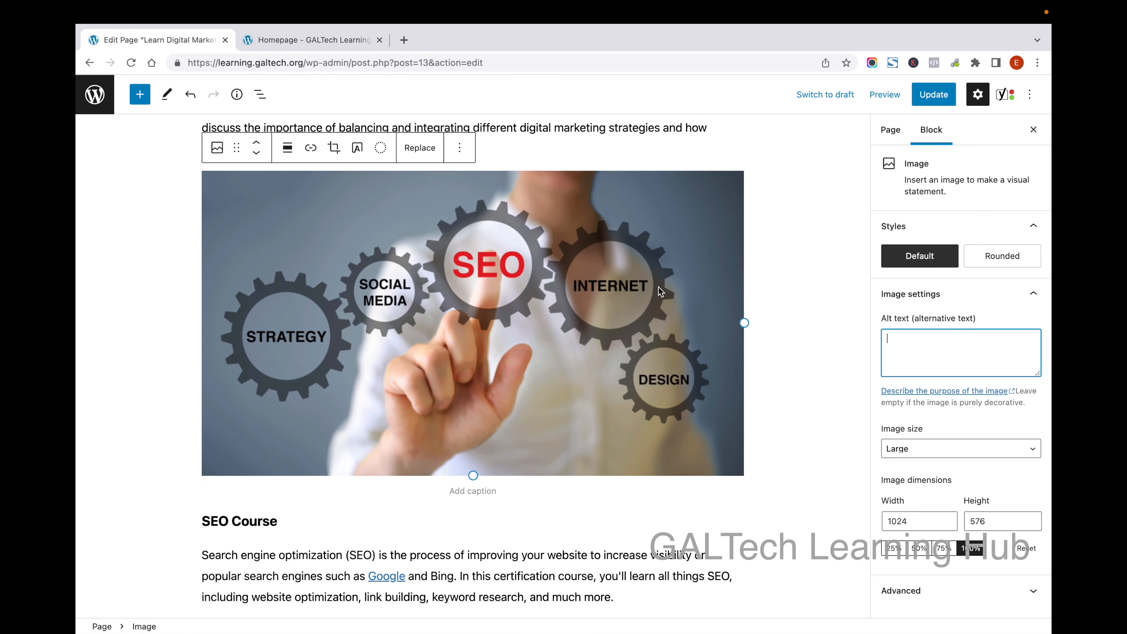
{"action": "scroll", "coordinate": [658, 287], "scroll_direction": "up", "scroll_amount": 5}
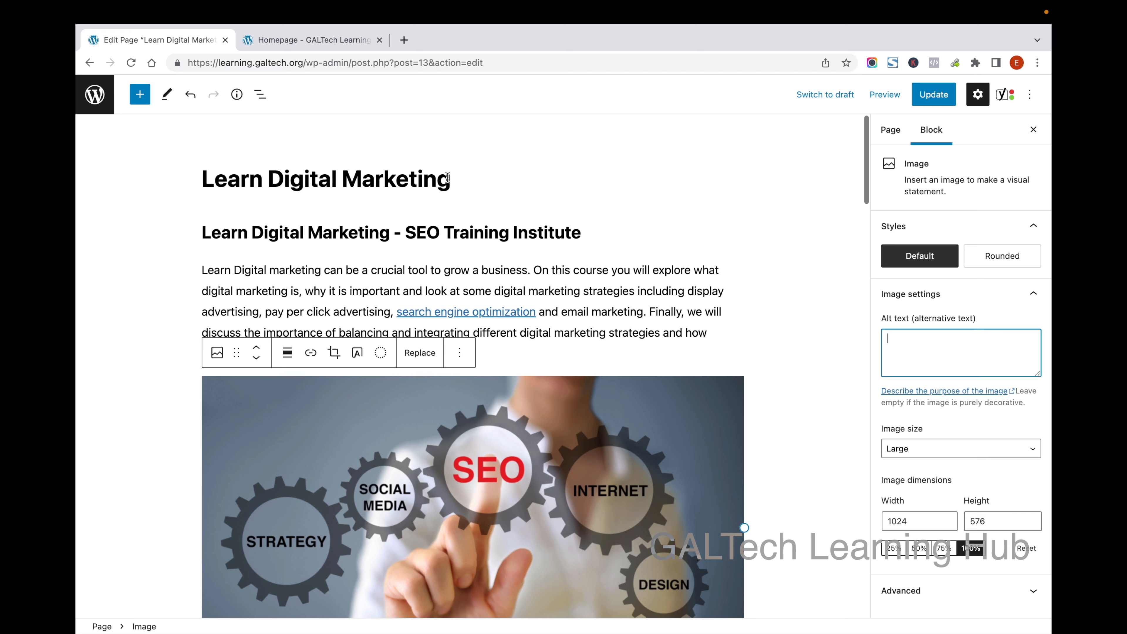
{"action": "left_click", "coordinate": [86, 178]}
{"action": "left_click_drag", "start_coordinate": [206, 179], "coordinate": [453, 183]}
{"action": "key", "text": "ctrl+c"}
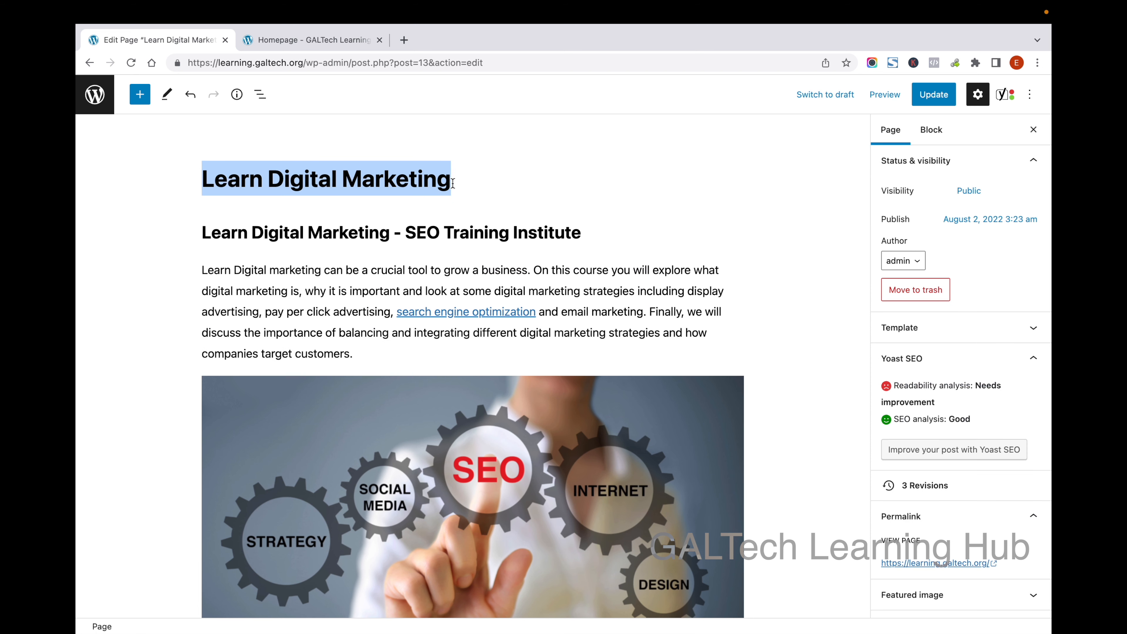
{"action": "left_click", "coordinate": [505, 475]}
{"action": "left_click", "coordinate": [990, 344]}
{"action": "key", "text": "ctrl+v"}
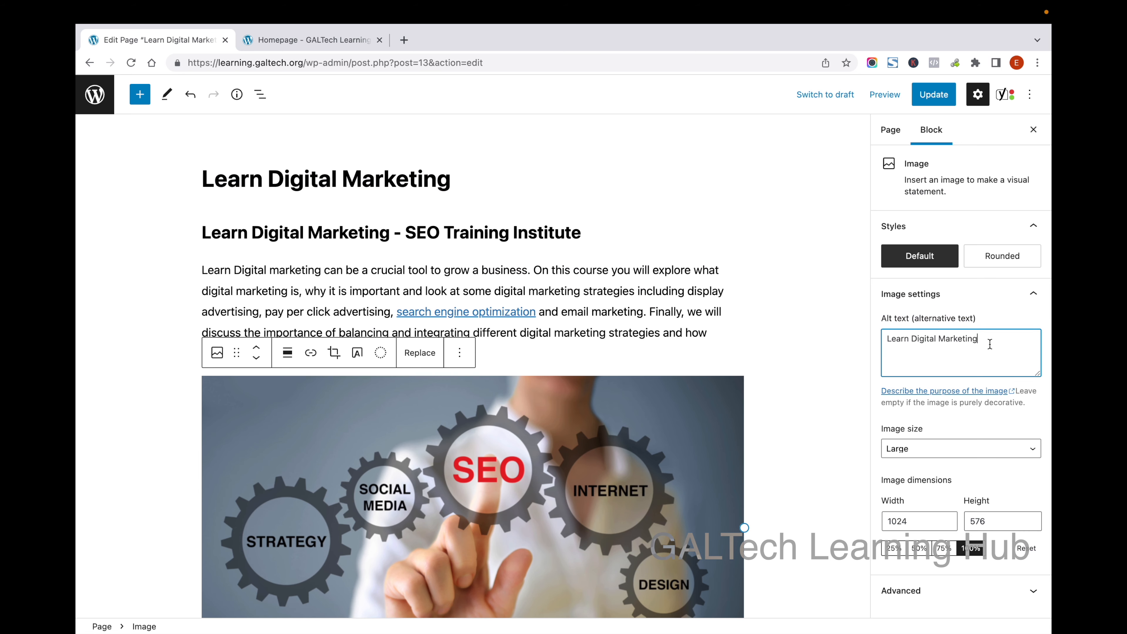
Replace the page's slug with "Learn-Digital-Marketing" and check the keyphrase in slug assessment
{"action": "scroll", "coordinate": [777, 381], "scroll_direction": "down", "scroll_amount": 15}
{"action": "scroll", "coordinate": [777, 381], "scroll_direction": "down", "scroll_amount": 15}
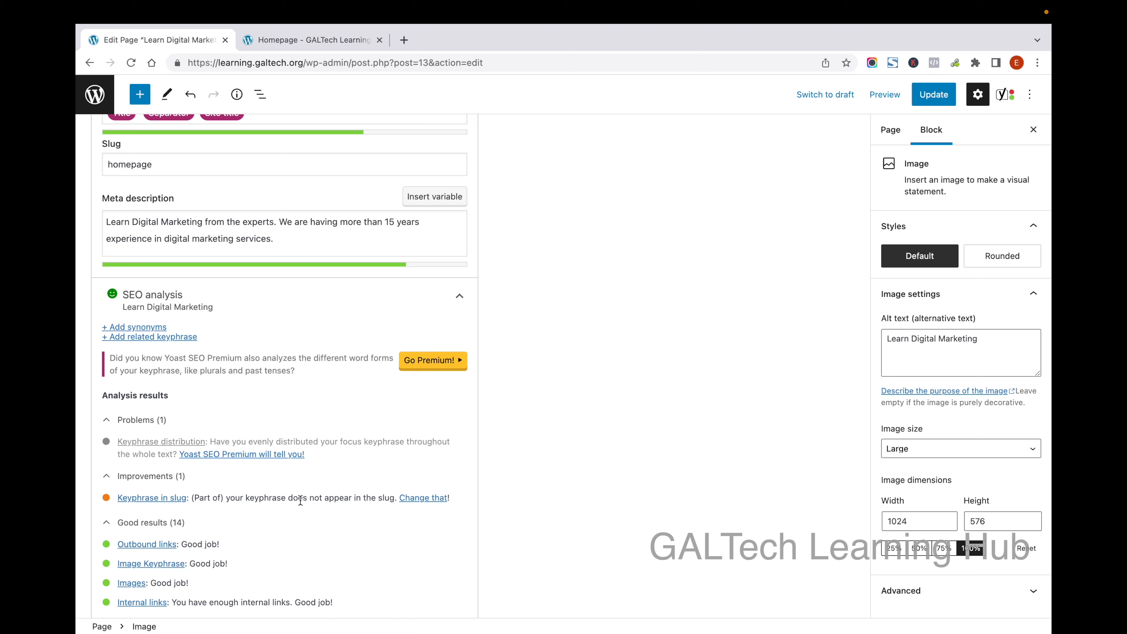
{"action": "scroll", "coordinate": [529, 450], "scroll_direction": "up", "scroll_amount": 5}
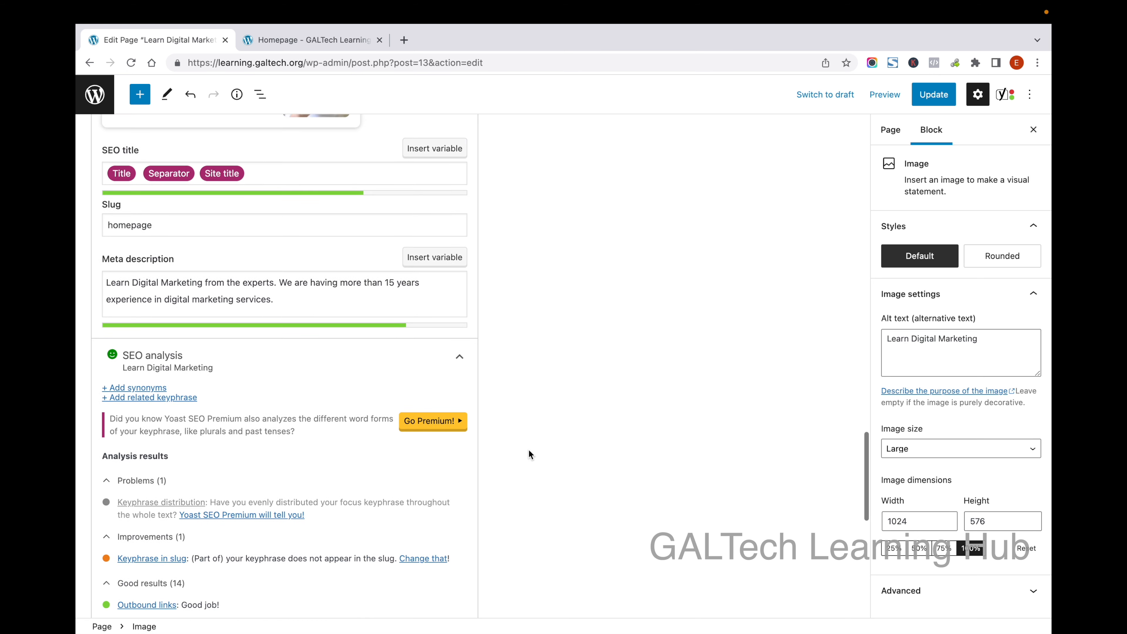
{"action": "left_click", "coordinate": [192, 362]}
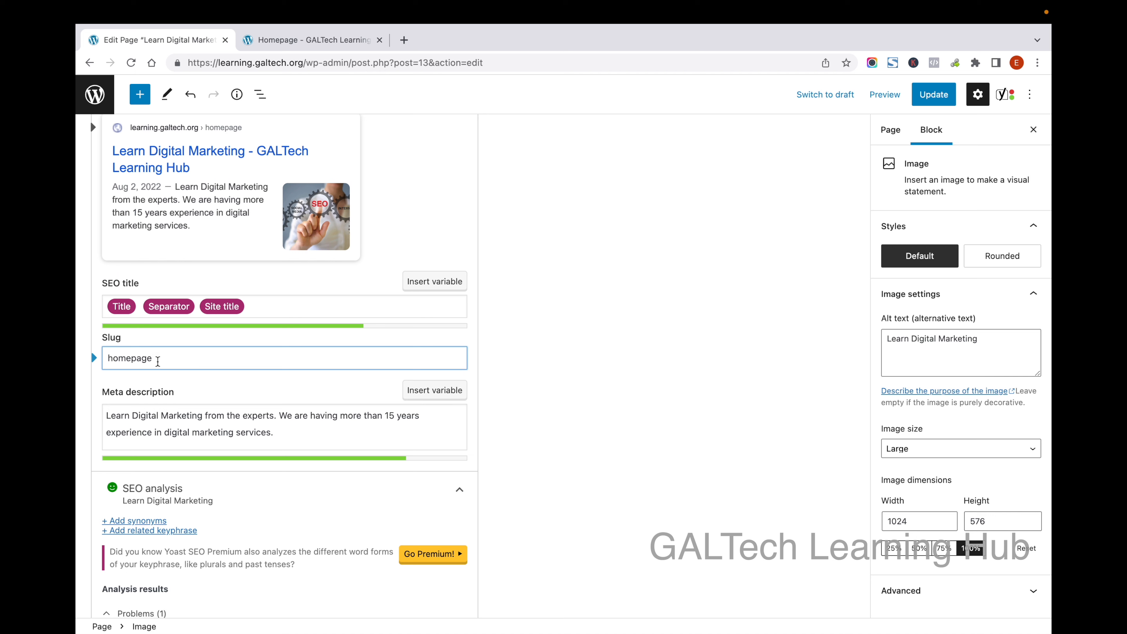
{"action": "left_click_drag", "start_coordinate": [193, 362], "coordinate": [104, 342]}
{"action": "key", "text": "super+v"}
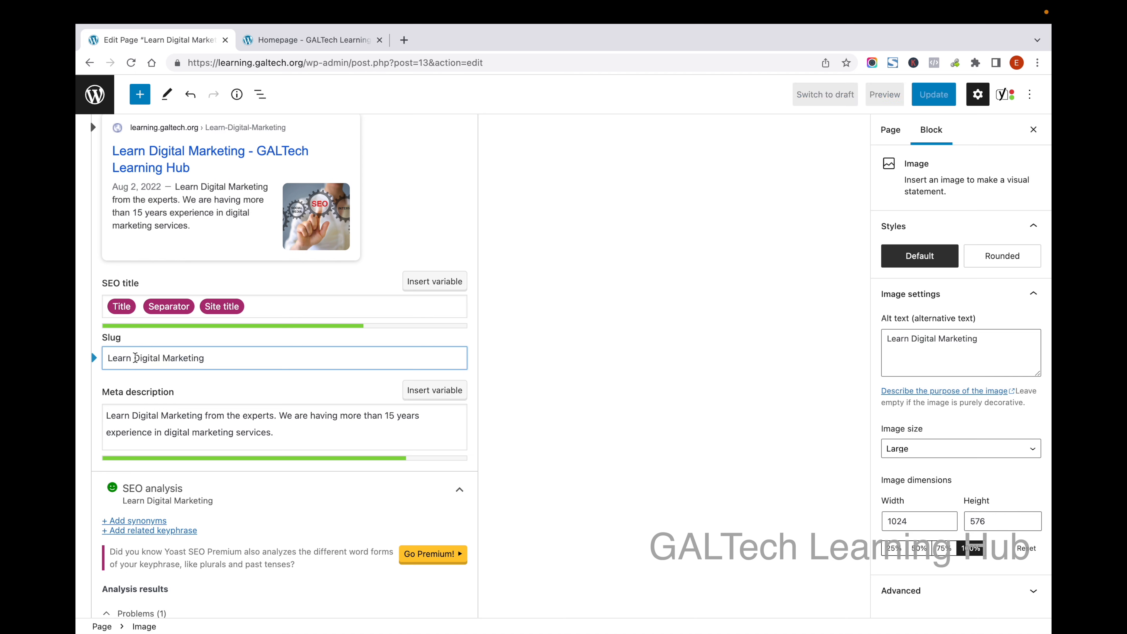
{"action": "left_click", "coordinate": [135, 358]}
{"action": "key", "text": "BackSpace"}
{"action": "type", "text": "-"}
{"action": "key", "text": "BackSpace"}
{"action": "type", "text": "-"}
{"action": "left_click", "coordinate": [559, 348]}
{"action": "scroll", "coordinate": [562, 349], "scroll_direction": "down", "scroll_amount": 1}
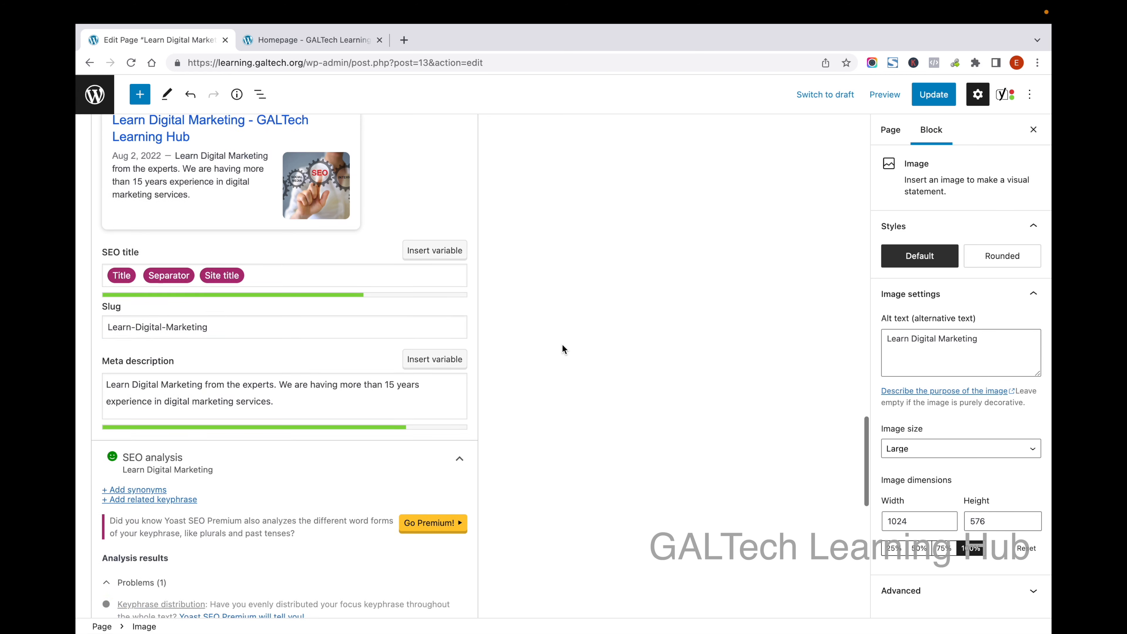
{"action": "scroll", "coordinate": [563, 346], "scroll_direction": "down", "scroll_amount": 10}
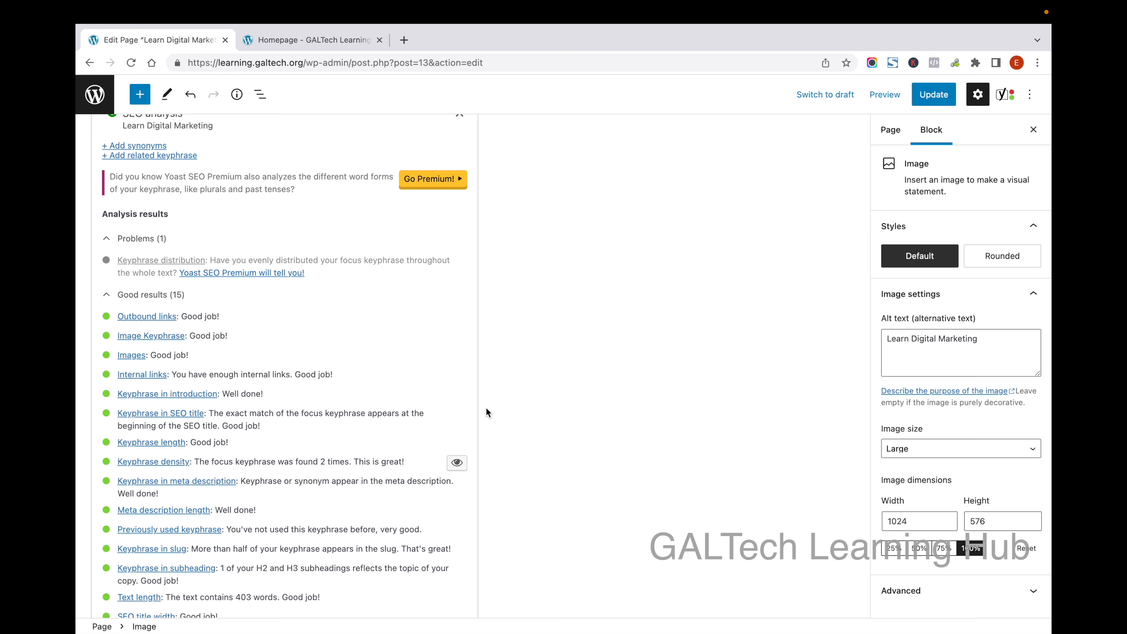
Try the slug as "LearnDigital-Marketing", check the SEO analysis, and restore it to "Learn-Digital-Marketing"
{"action": "scroll", "coordinate": [486, 407], "scroll_direction": "up", "scroll_amount": 12}
{"action": "left_click", "coordinate": [136, 385]}
{"action": "key", "text": "BackSpace"}
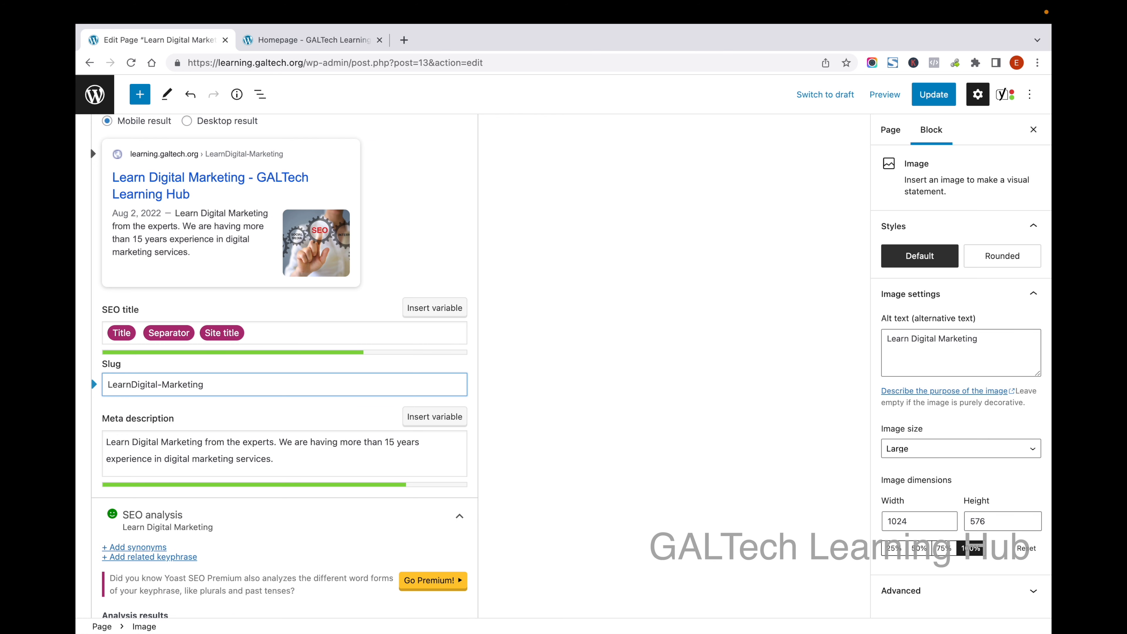
{"action": "left_click", "coordinate": [615, 449]}
{"action": "scroll", "coordinate": [615, 448], "scroll_direction": "down", "scroll_amount": 2}
{"action": "scroll", "coordinate": [615, 448], "scroll_direction": "up", "scroll_amount": 10}
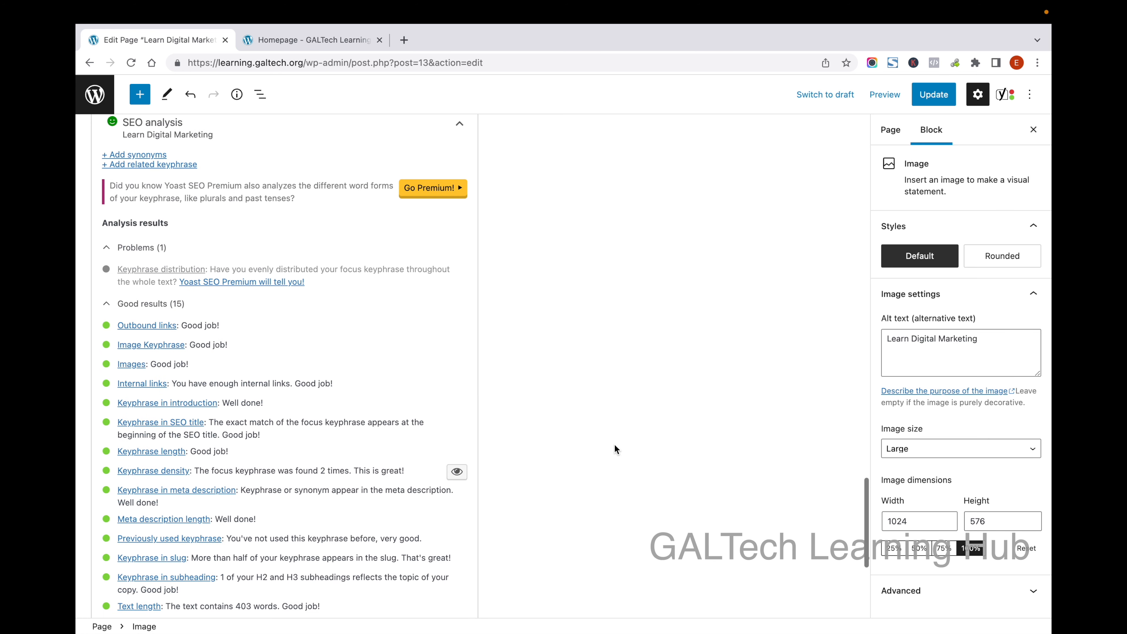
{"action": "left_click", "coordinate": [131, 514]}
{"action": "key", "text": "BackSpace"}
{"action": "type", "text": "-Digital-Marketing"}
{"action": "left_click", "coordinate": [592, 456]}
{"action": "scroll", "coordinate": [593, 452], "scroll_direction": "down", "scroll_amount": 10}
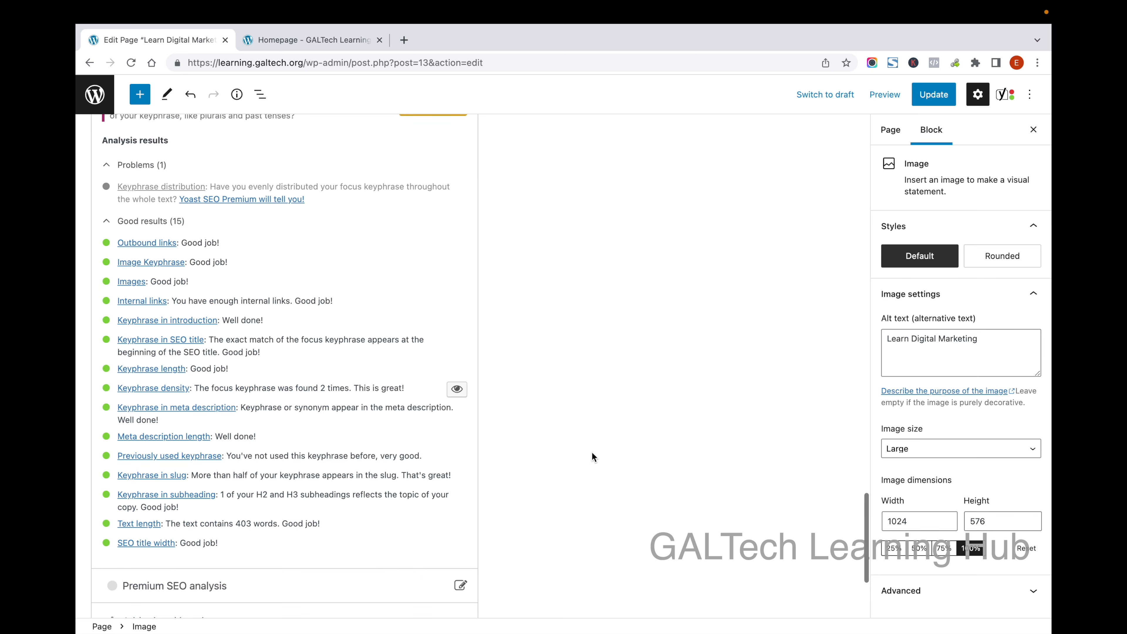
Review the full list of results in Yoast's SEO analysis
{"action": "scroll", "coordinate": [378, 384], "scroll_direction": "down", "scroll_amount": 3}
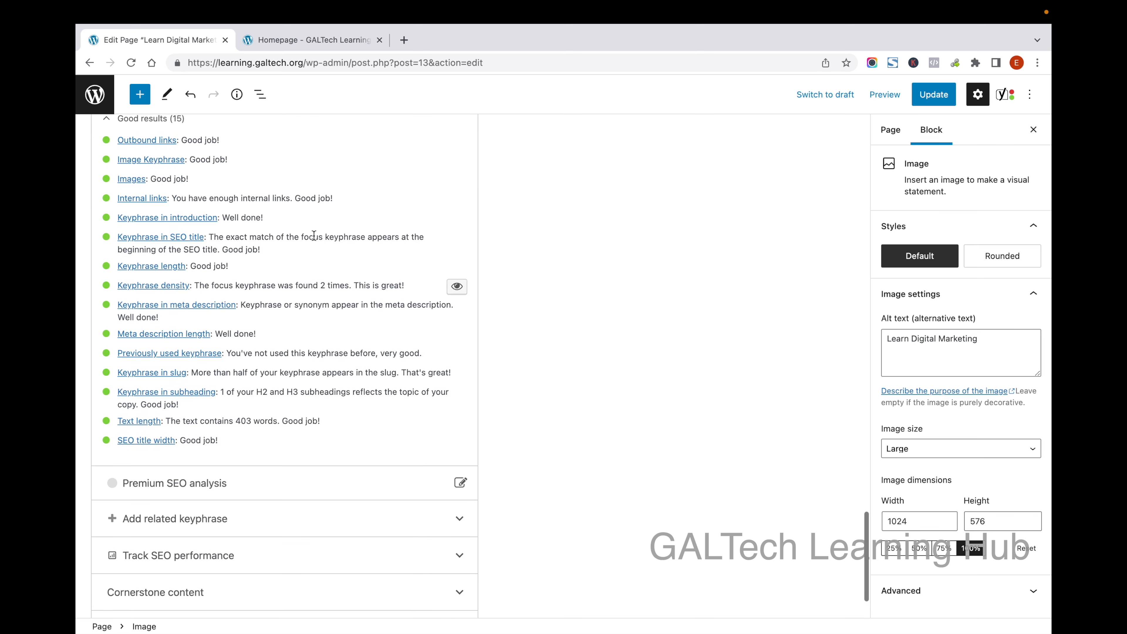
{"action": "scroll", "coordinate": [315, 239], "scroll_direction": "up", "scroll_amount": 8}
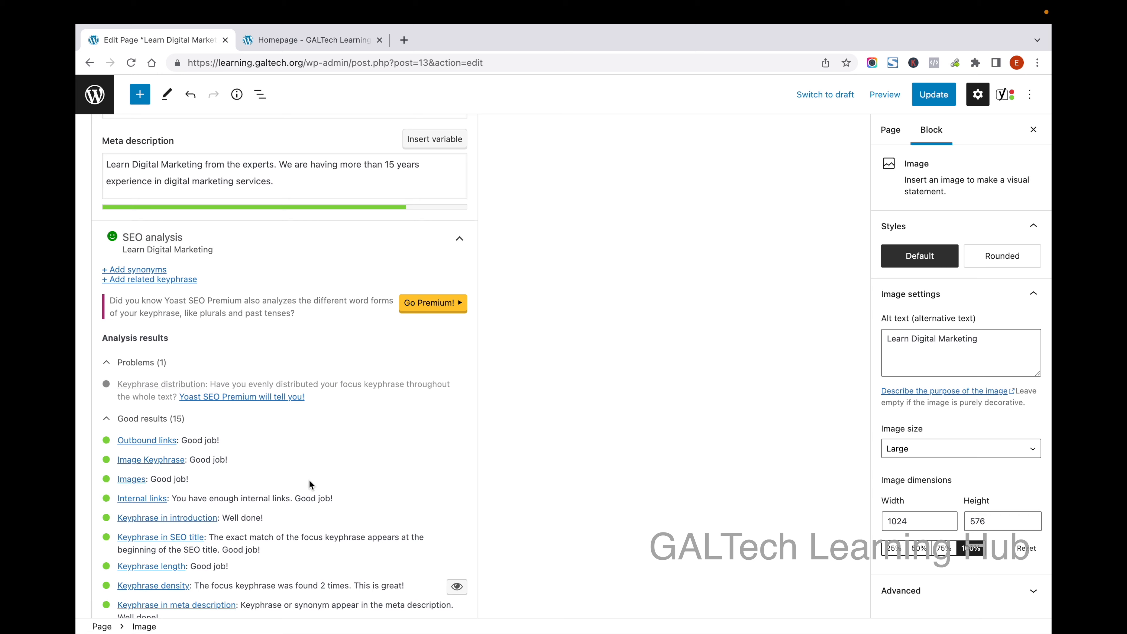
{"action": "scroll", "coordinate": [311, 483], "scroll_direction": "down", "scroll_amount": 5}
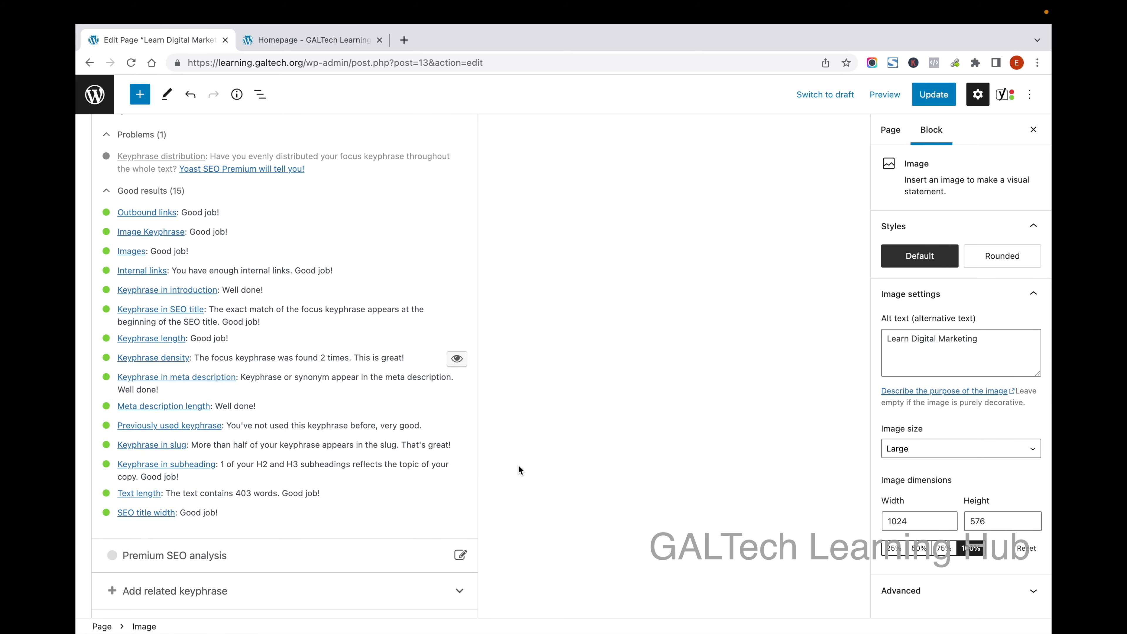
{"action": "scroll", "coordinate": [519, 466], "scroll_direction": "down", "scroll_amount": 2}
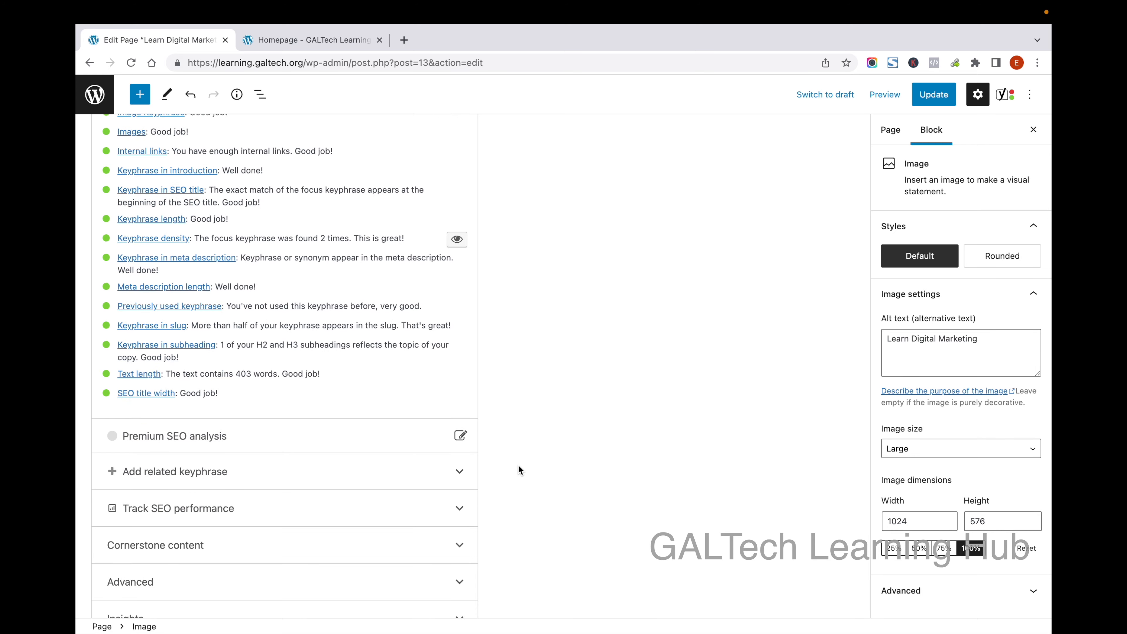
{"action": "scroll", "coordinate": [519, 467], "scroll_direction": "up", "scroll_amount": 10}
{"action": "scroll", "coordinate": [518, 464], "scroll_direction": "up", "scroll_amount": 15}
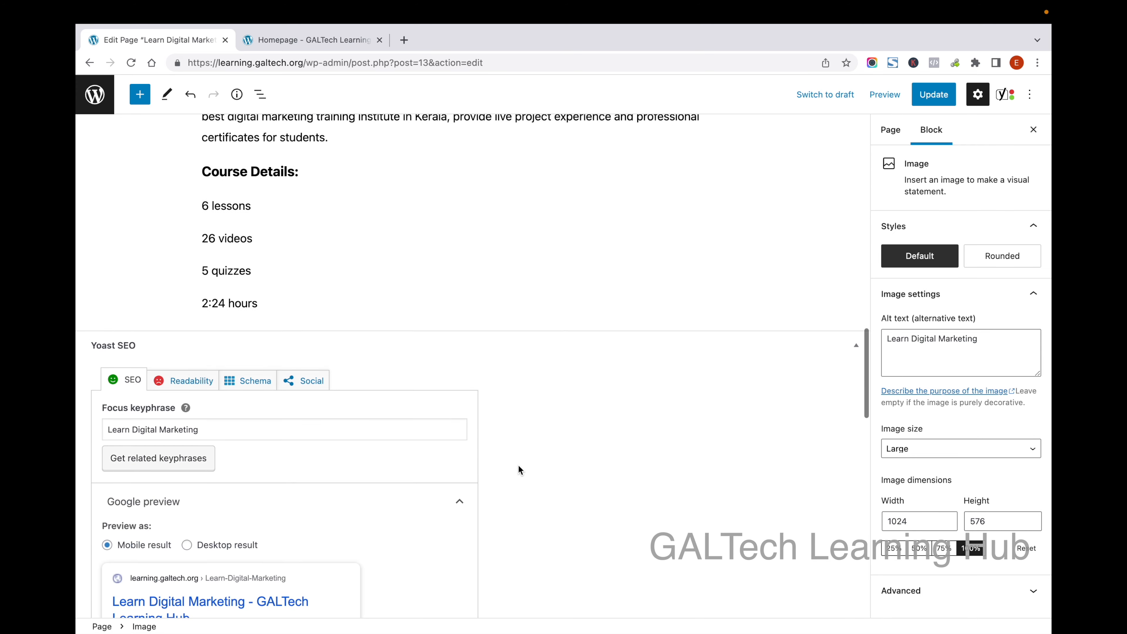
Look over the page's title, text and image together with the Google preview, slug and meta description
{"action": "scroll", "coordinate": [518, 464], "scroll_direction": "up", "scroll_amount": 15}
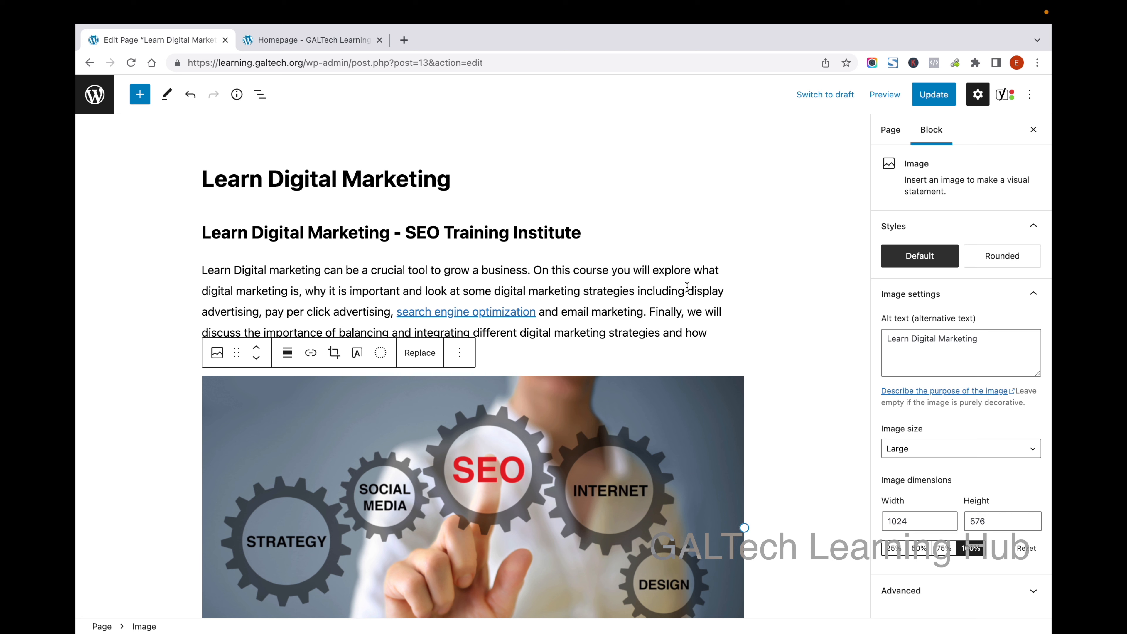
{"action": "left_click", "coordinate": [686, 287]}
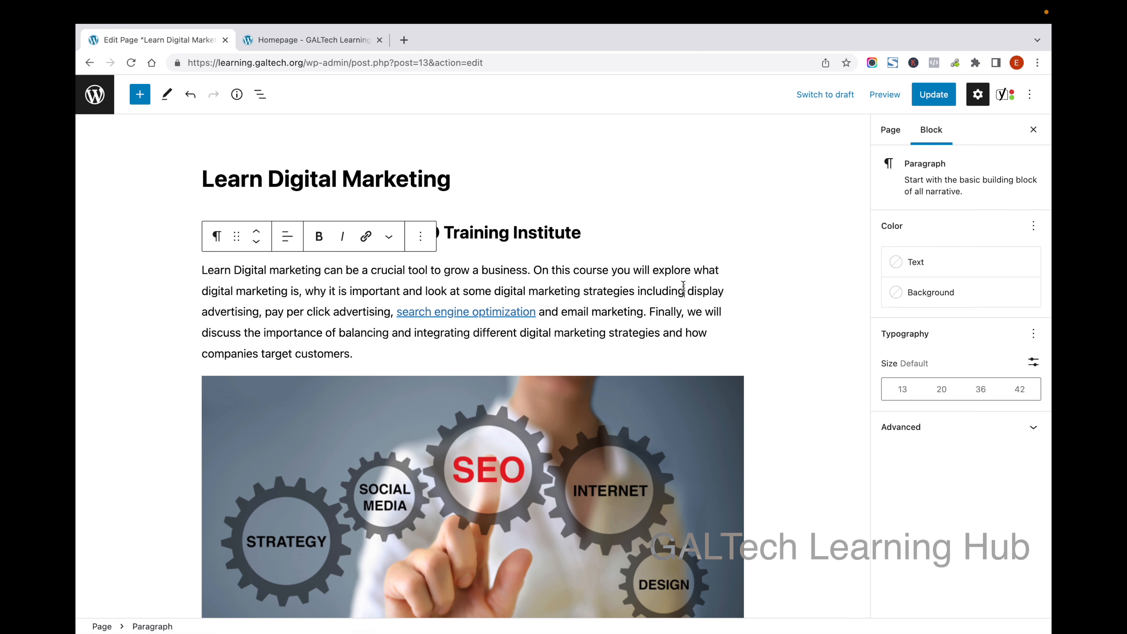
{"action": "left_click", "coordinate": [719, 252]}
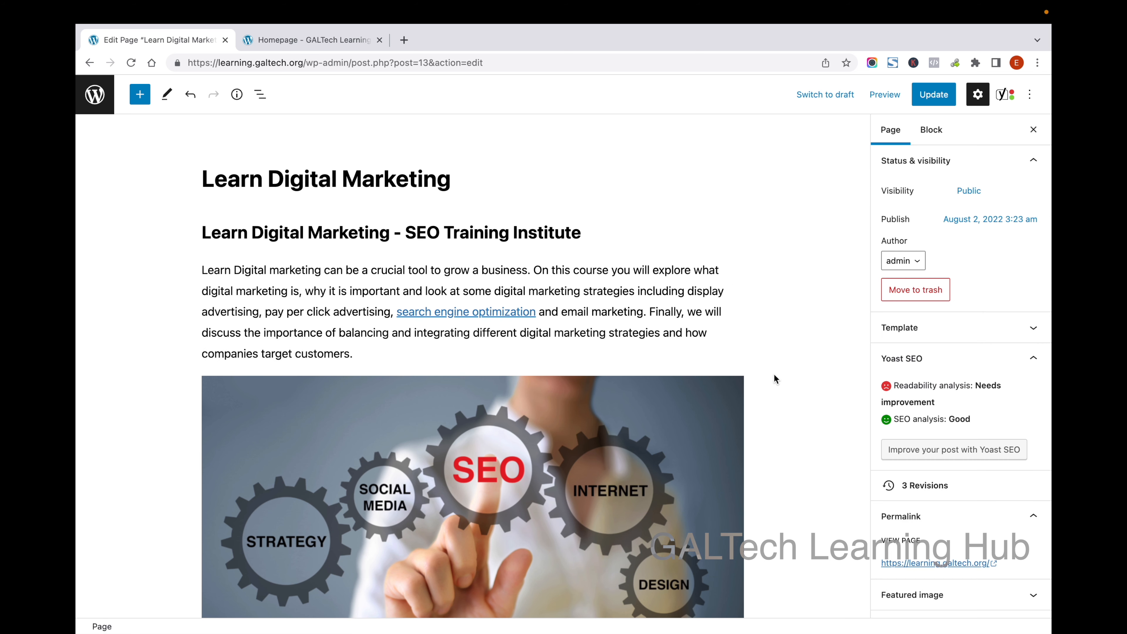
{"action": "scroll", "coordinate": [775, 379], "scroll_direction": "down", "scroll_amount": 15}
{"action": "scroll", "coordinate": [775, 375], "scroll_direction": "down", "scroll_amount": 10}
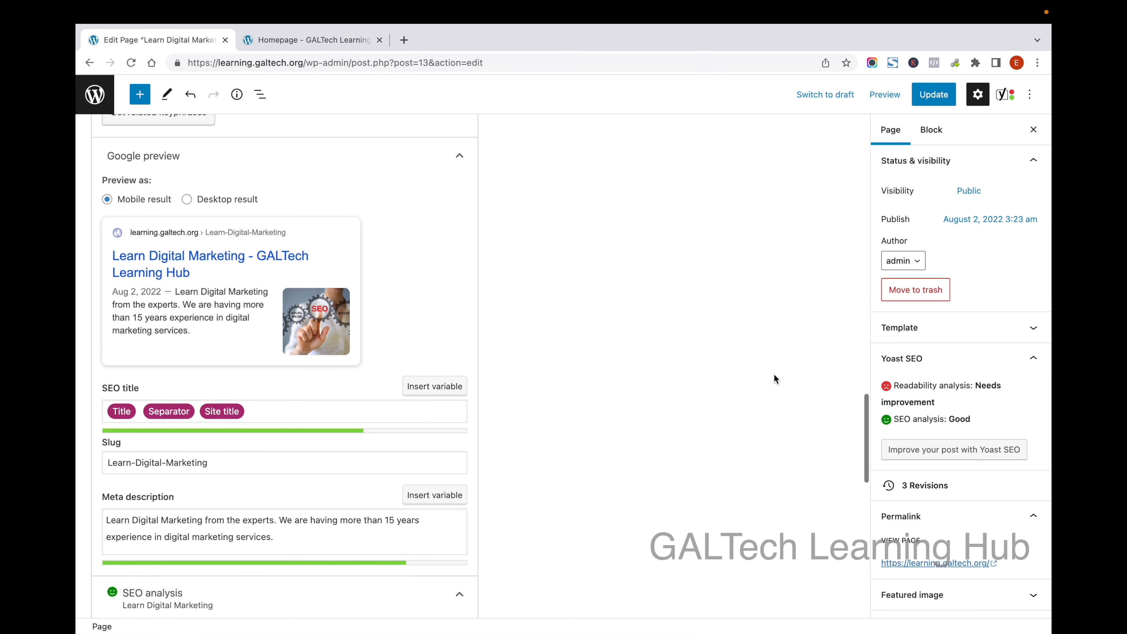
{"action": "scroll", "coordinate": [774, 375], "scroll_direction": "down", "scroll_amount": 5}
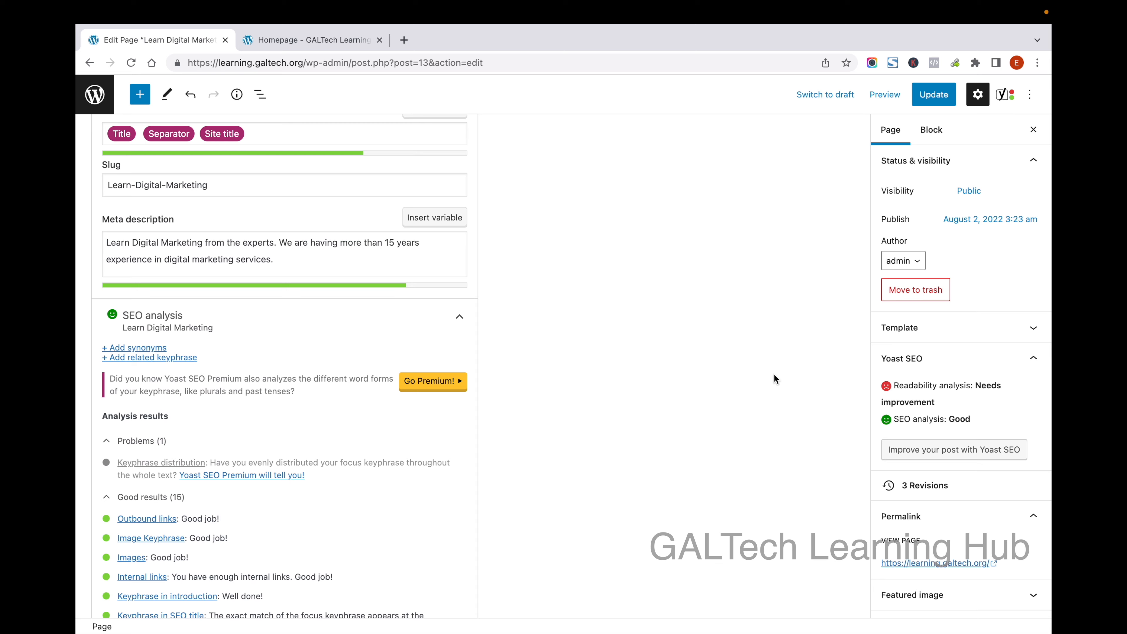
{"action": "scroll", "coordinate": [774, 379], "scroll_direction": "up", "scroll_amount": 20}
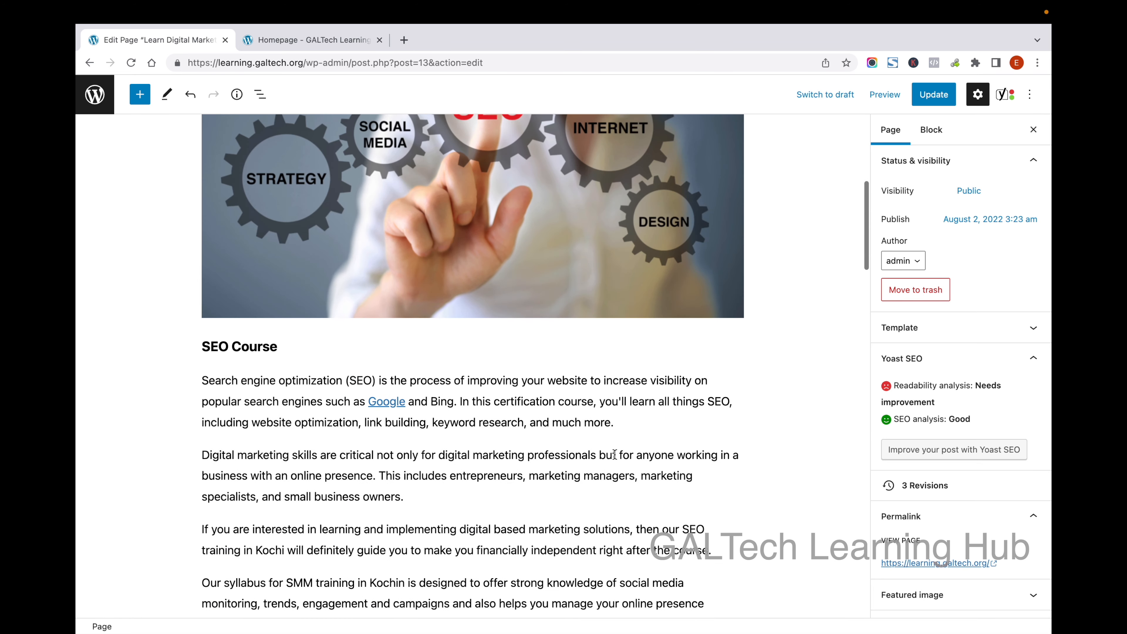
{"action": "left_click", "coordinate": [615, 454]}
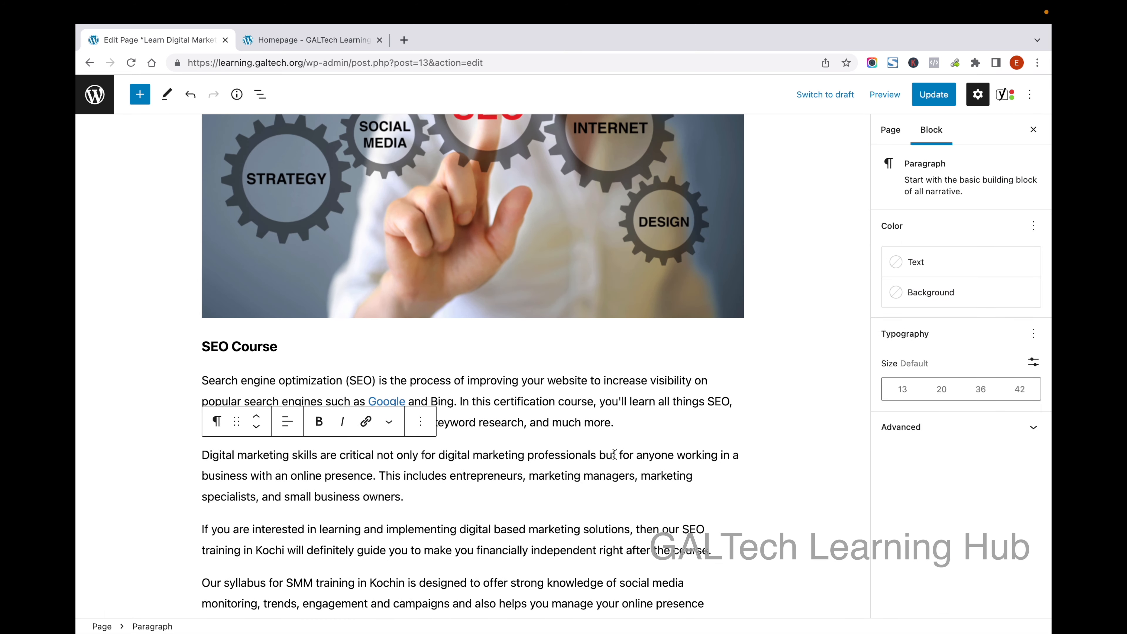
{"action": "left_click", "coordinate": [596, 404]}
{"action": "scroll", "coordinate": [596, 404], "scroll_direction": "up", "scroll_amount": 8}
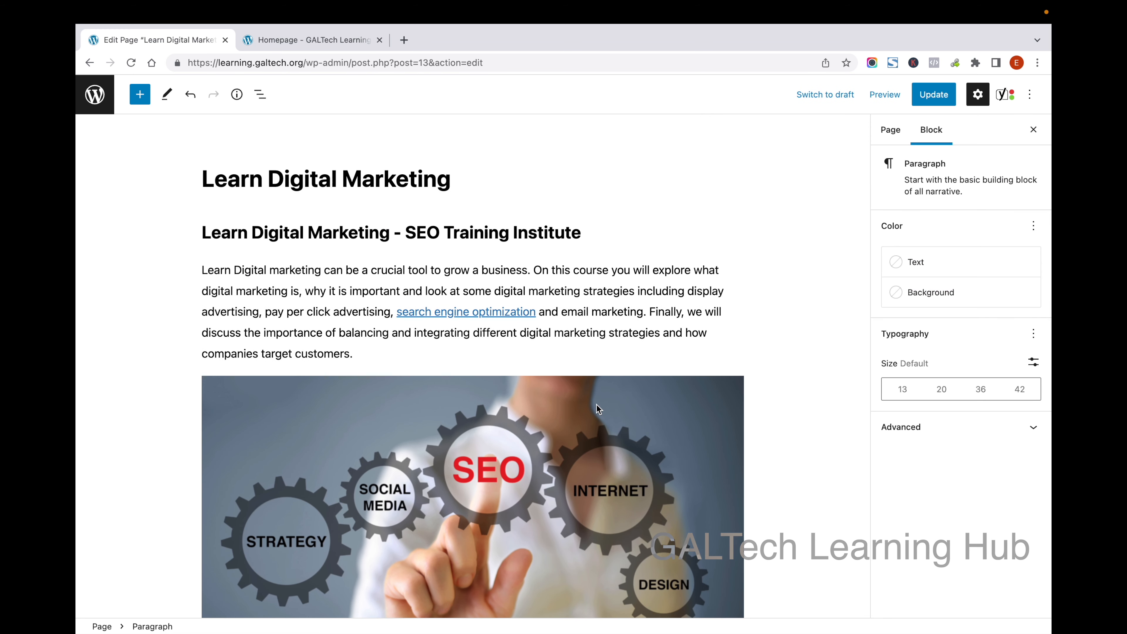
{"action": "left_click", "coordinate": [457, 177]}
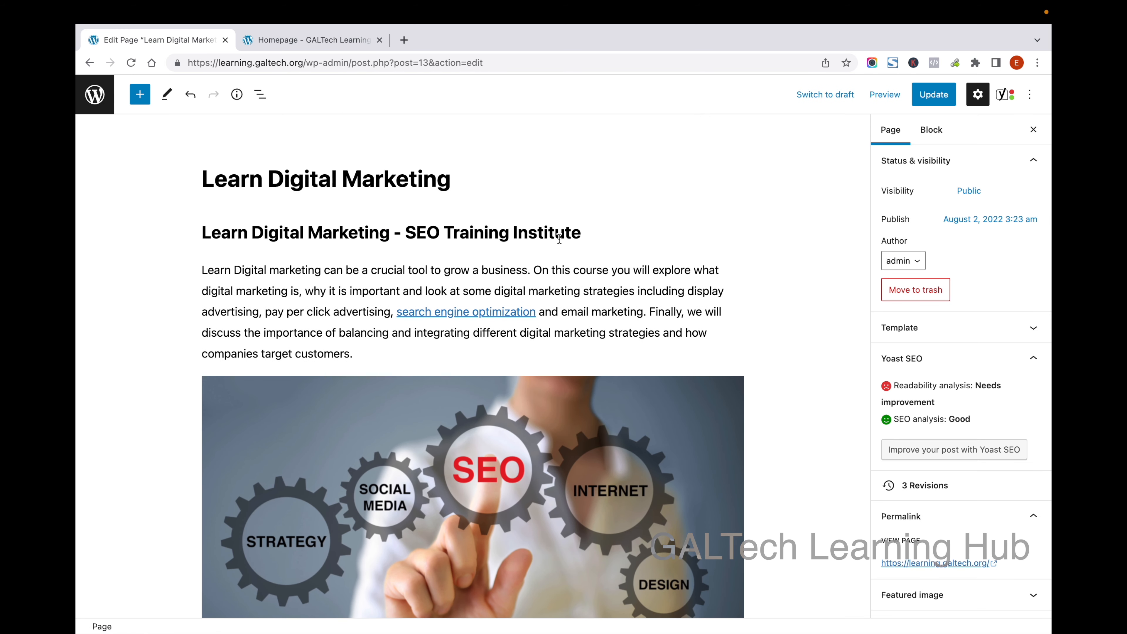
Review the homepage's text, image, Google preview and SEO analysis results, and collapse the SEO analysis section
{"action": "left_click", "coordinate": [608, 296]}
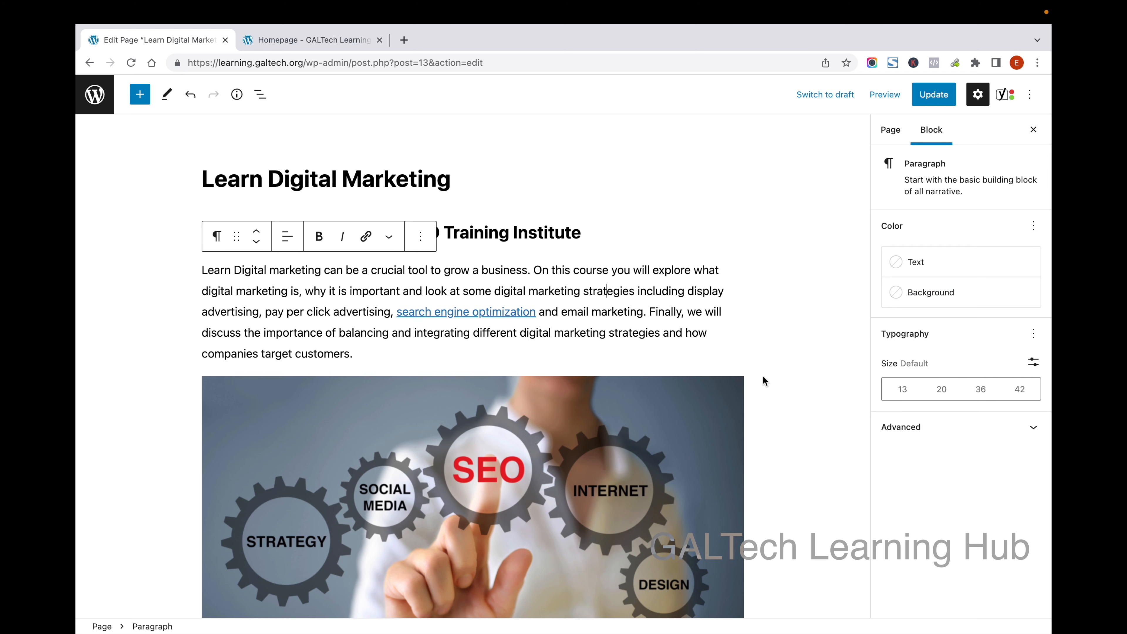
{"action": "scroll", "coordinate": [764, 377], "scroll_direction": "down", "scroll_amount": 3}
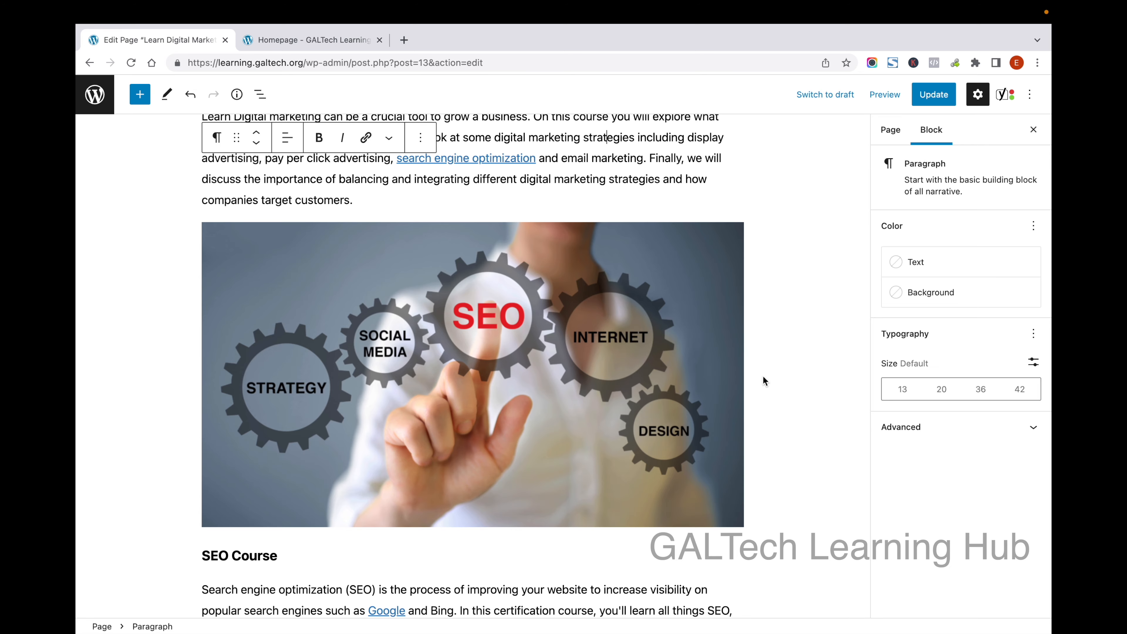
{"action": "scroll", "coordinate": [763, 377], "scroll_direction": "down", "scroll_amount": 15}
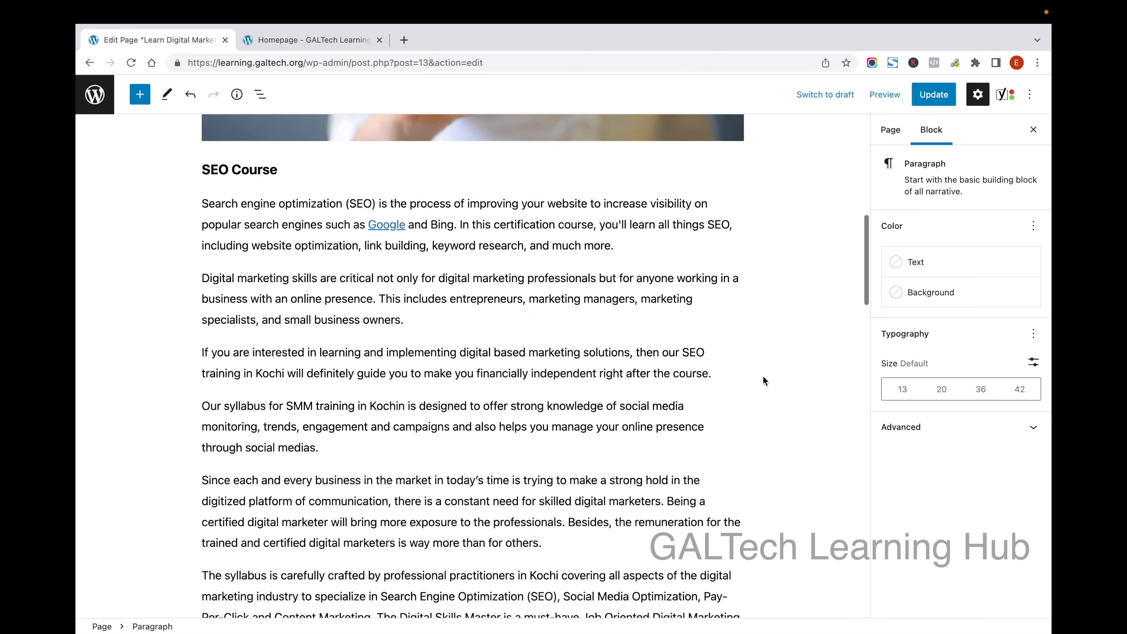
{"action": "scroll", "coordinate": [763, 377], "scroll_direction": "down", "scroll_amount": 10}
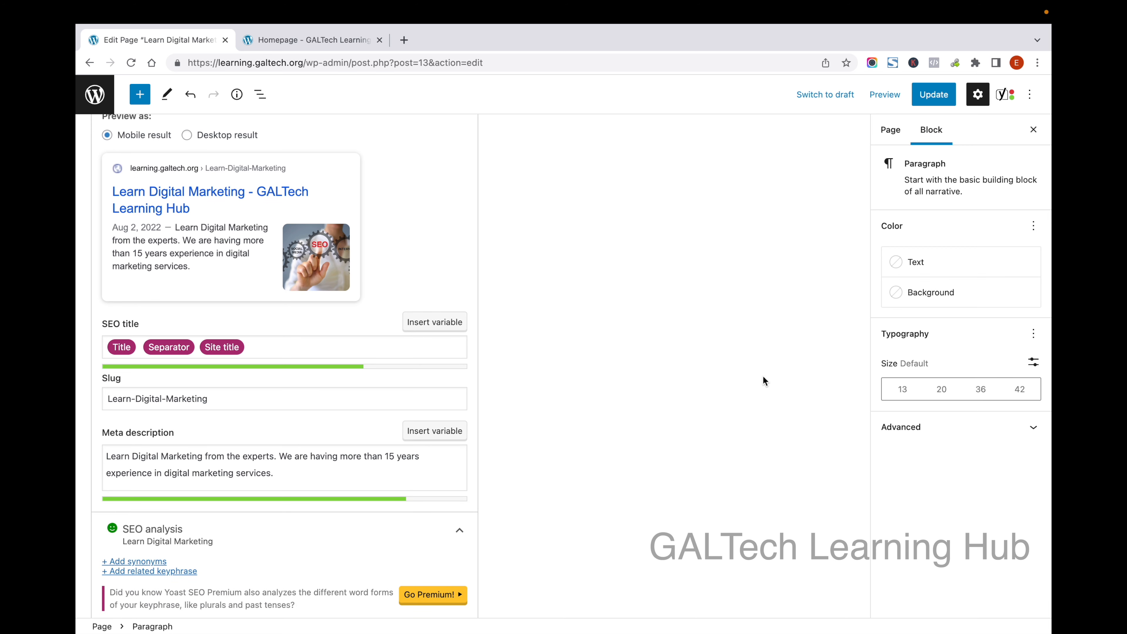
{"action": "scroll", "coordinate": [763, 377], "scroll_direction": "down", "scroll_amount": 5}
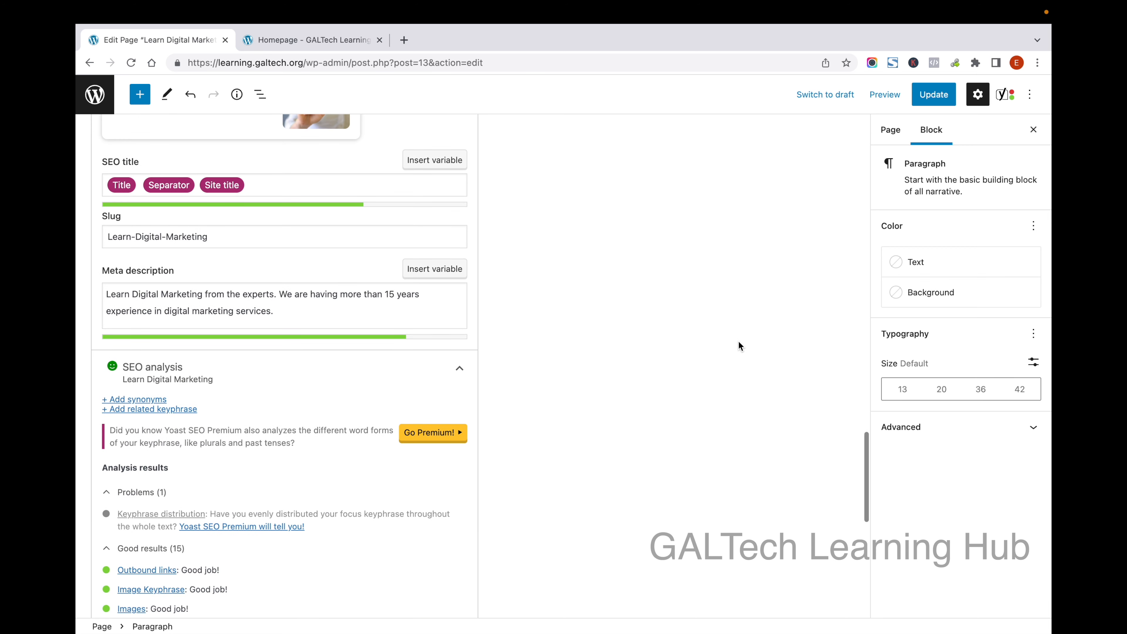
{"action": "scroll", "coordinate": [738, 341], "scroll_direction": "down", "scroll_amount": 7}
{"action": "scroll", "coordinate": [738, 341], "scroll_direction": "up", "scroll_amount": 10}
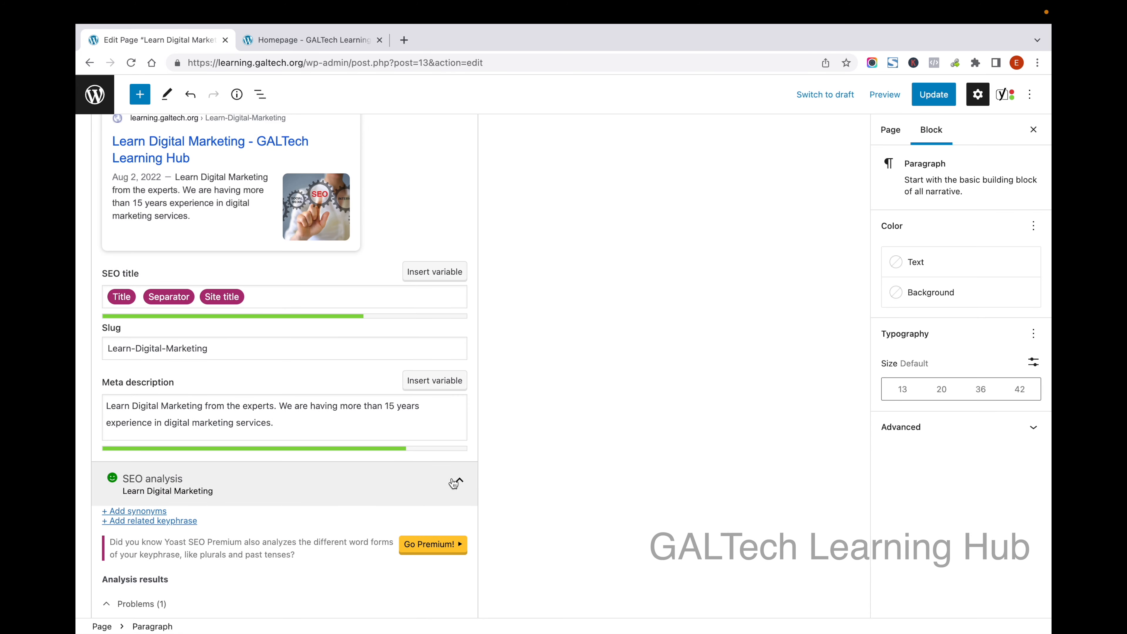
{"action": "left_click", "coordinate": [460, 484]}
{"action": "scroll", "coordinate": [548, 489], "scroll_direction": "down", "scroll_amount": 2}
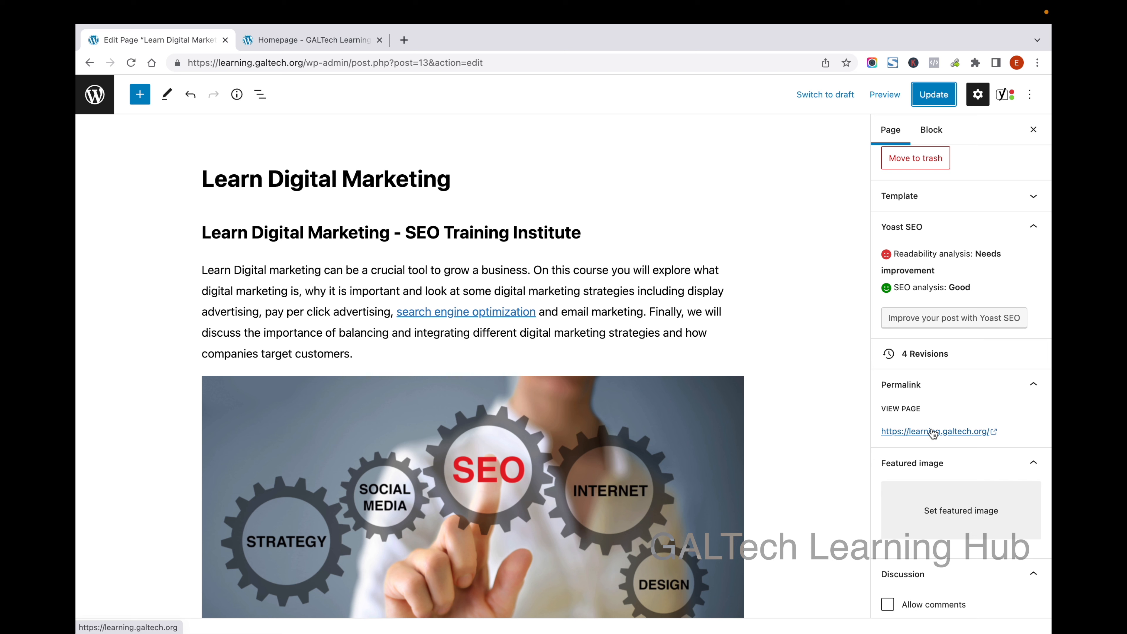
Open the Search Engine Optimization page for editing from the list of pages and examine its URL slug
{"action": "left_click", "coordinate": [95, 95]}
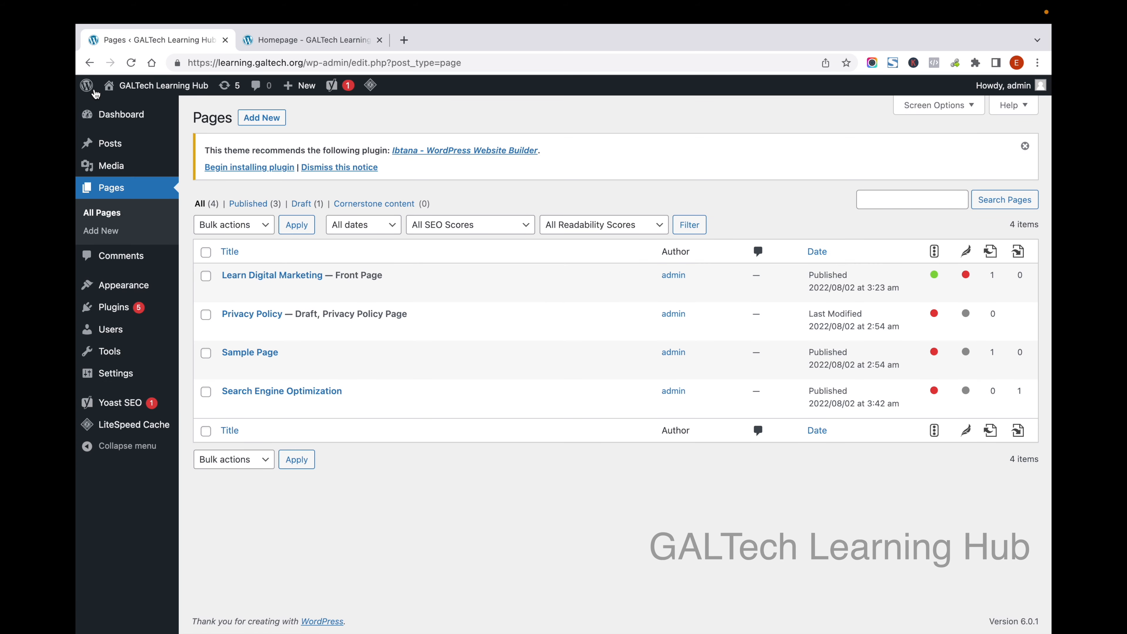
{"action": "left_click", "coordinate": [258, 393]}
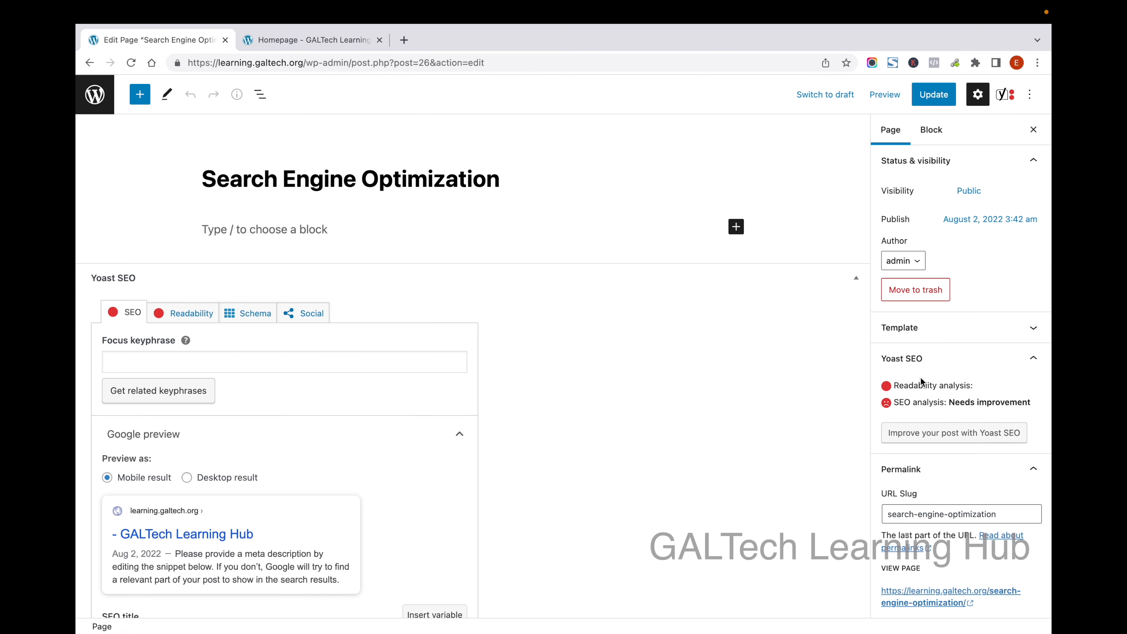
{"action": "scroll", "coordinate": [989, 462], "scroll_direction": "down", "scroll_amount": 3}
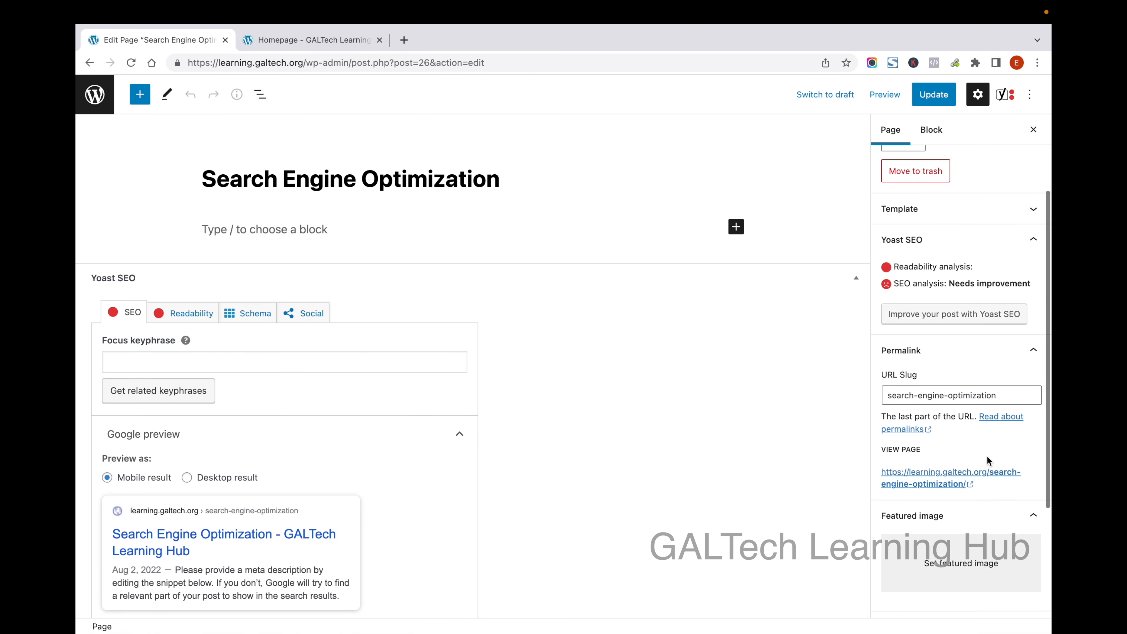
{"action": "left_click", "coordinate": [1020, 386]}
{"action": "left_click_drag", "start_coordinate": [1020, 386], "coordinate": [788, 393]}
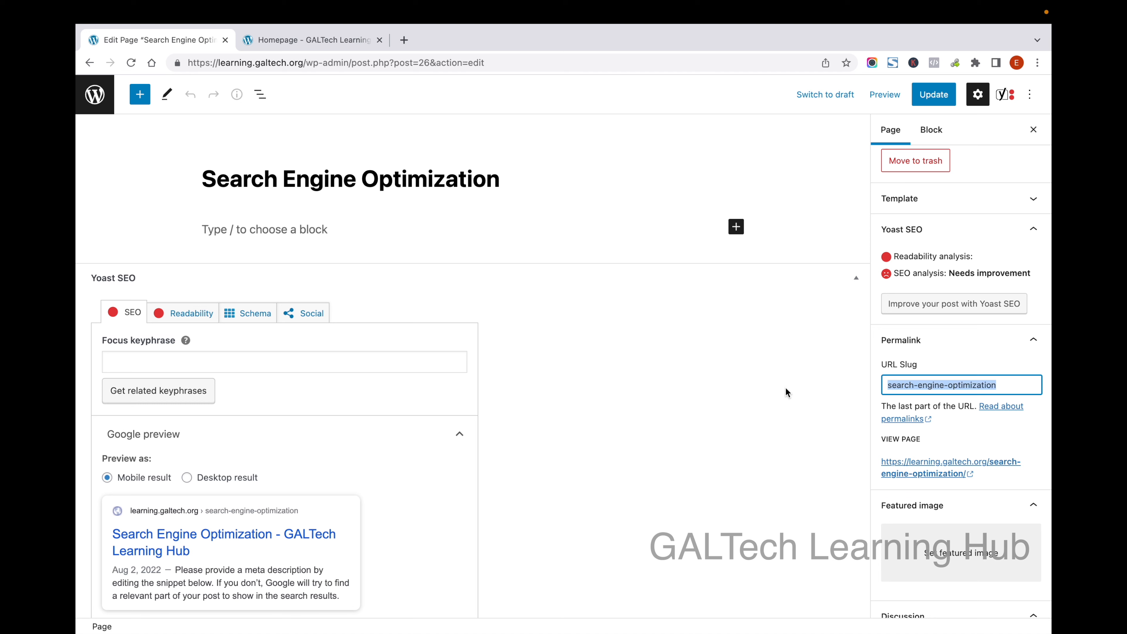
{"action": "left_click", "coordinate": [1003, 385]}
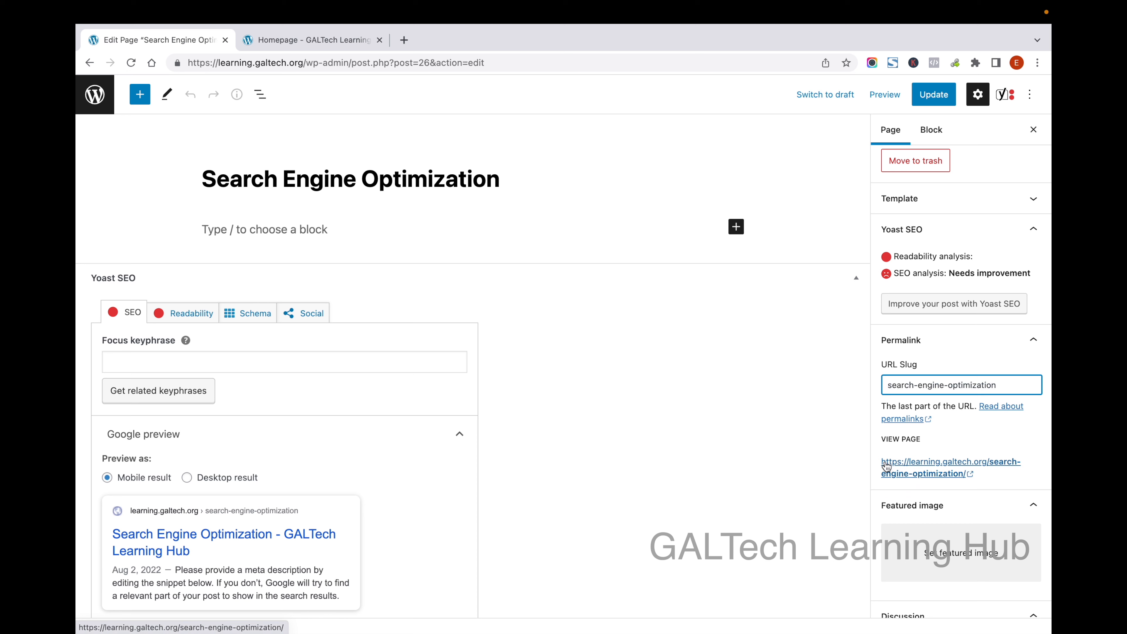
Open the live Search Engine Optimization page in a new tab, examine the slug in its address, and return to the page editor
{"action": "right_click", "coordinate": [901, 467]}
{"action": "left_click", "coordinate": [792, 417]}
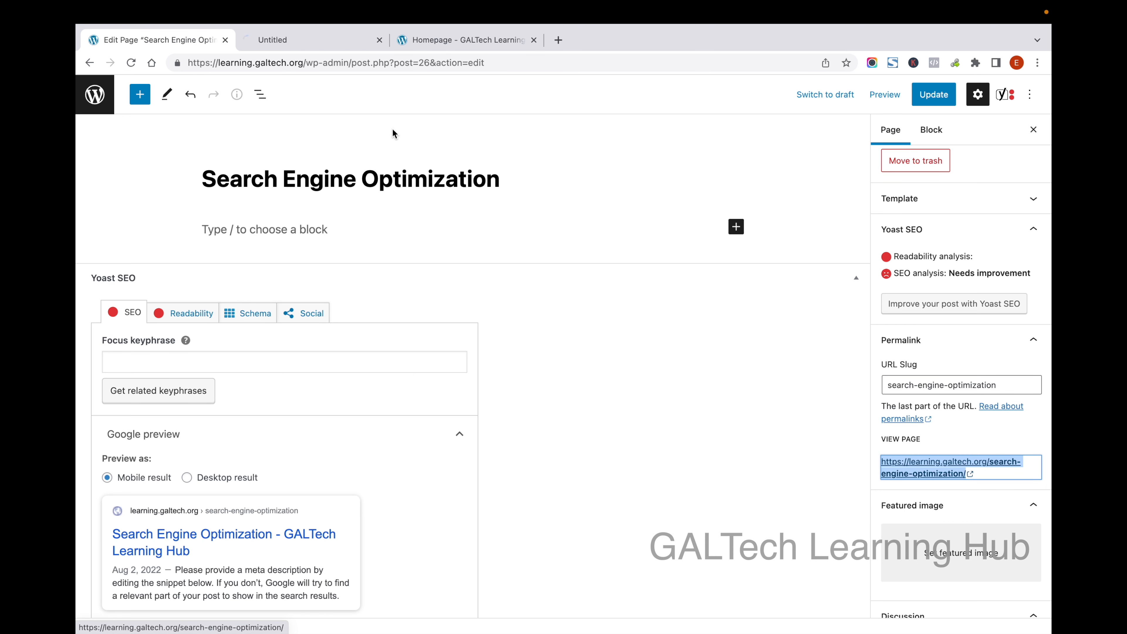
{"action": "left_click", "coordinate": [306, 40]}
{"action": "left_click_drag", "start_coordinate": [308, 63], "coordinate": [425, 62]}
{"action": "left_click", "coordinate": [425, 62]}
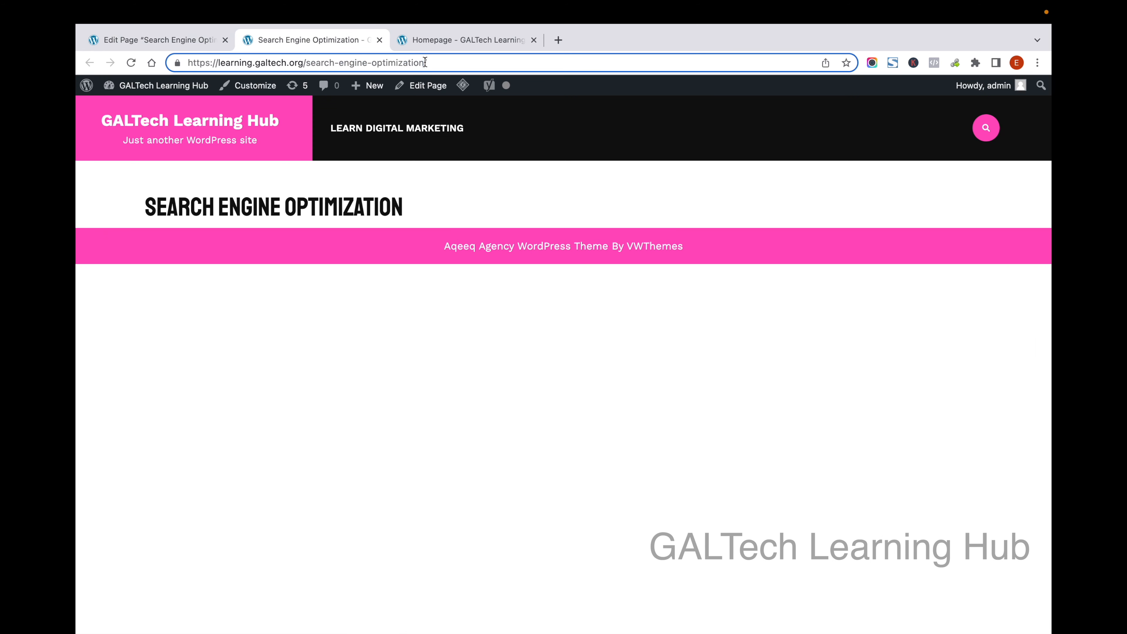
{"action": "left_click_drag", "start_coordinate": [306, 62], "coordinate": [424, 63]}
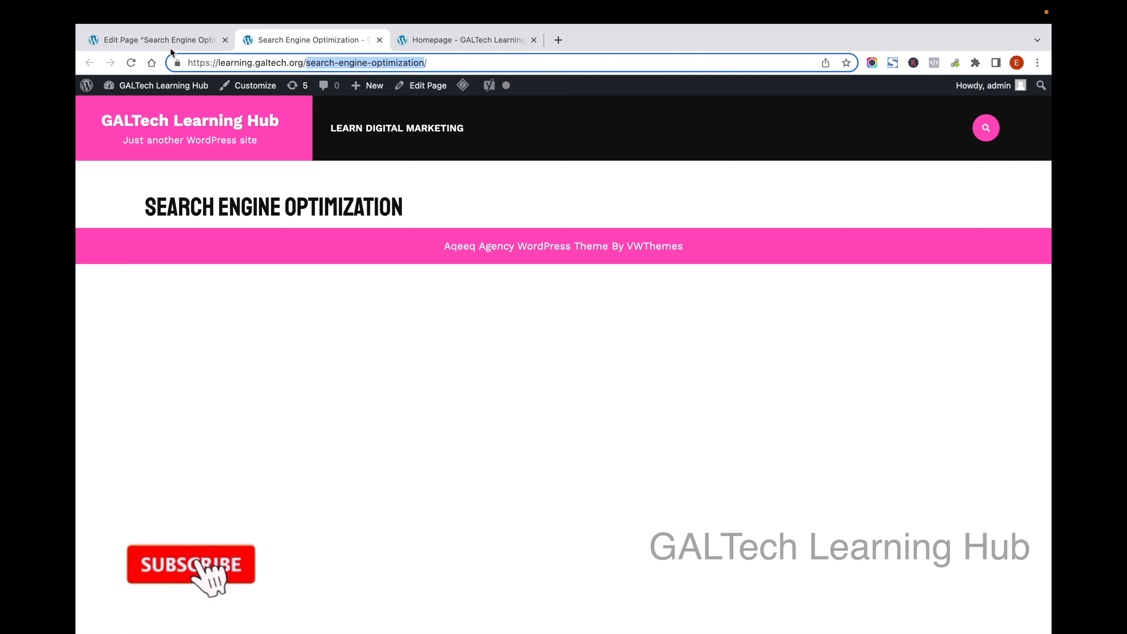
{"action": "left_click", "coordinate": [150, 41]}
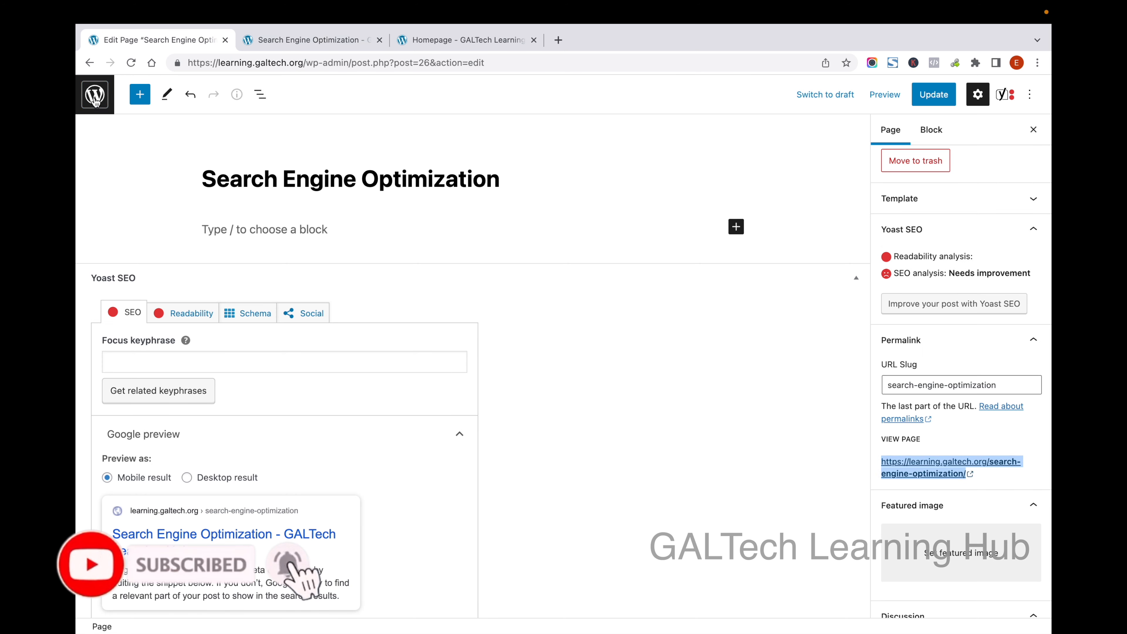